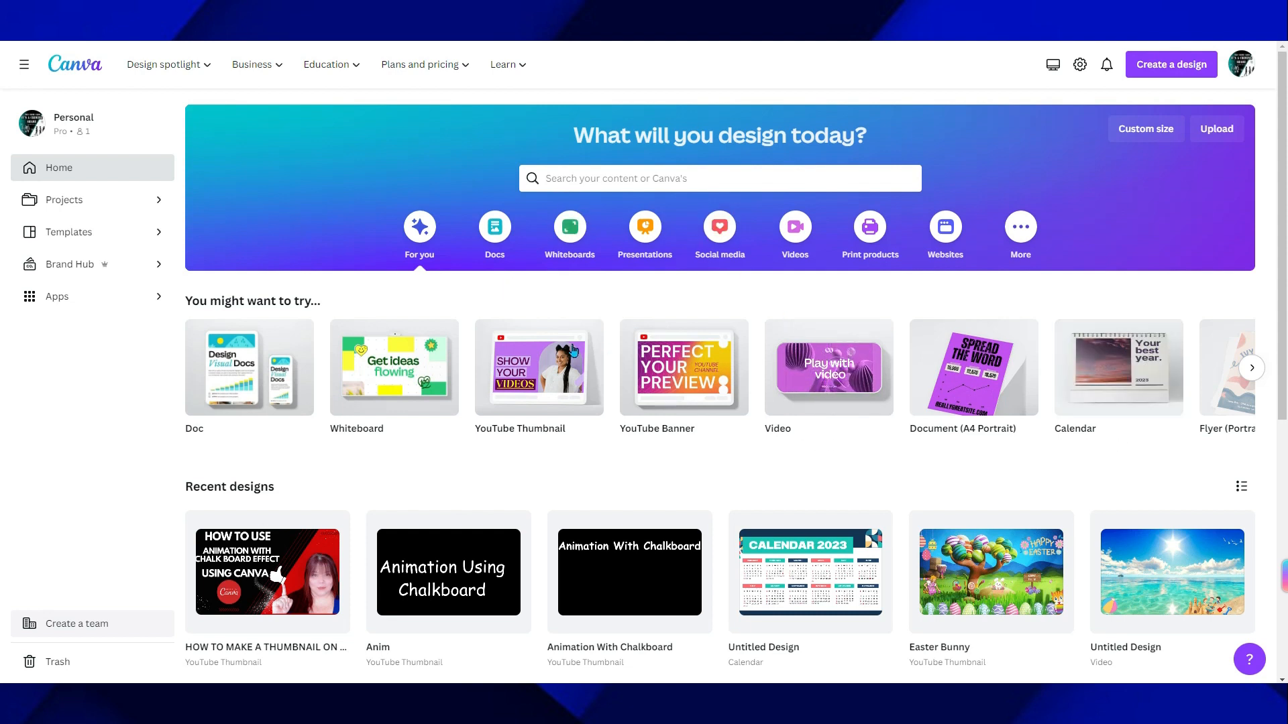
Create a YouTube Thumbnail design and fill its page background with black.
click(540, 369)
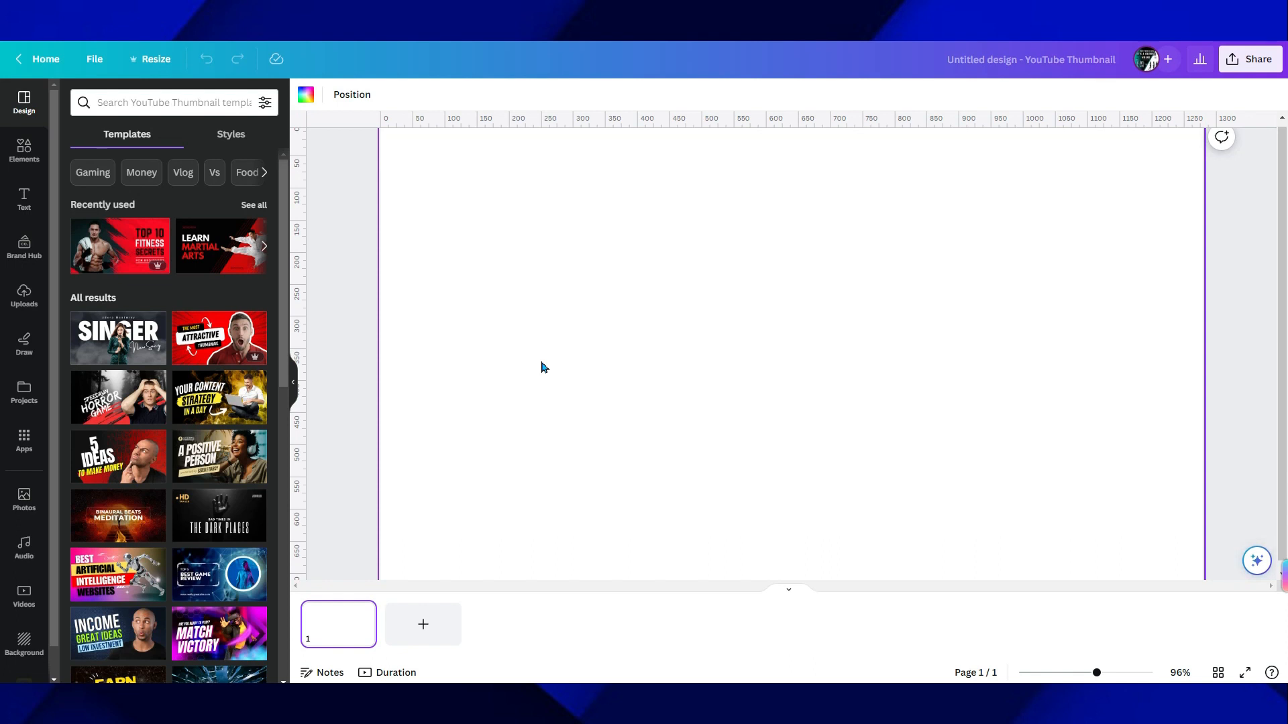
click(25, 645)
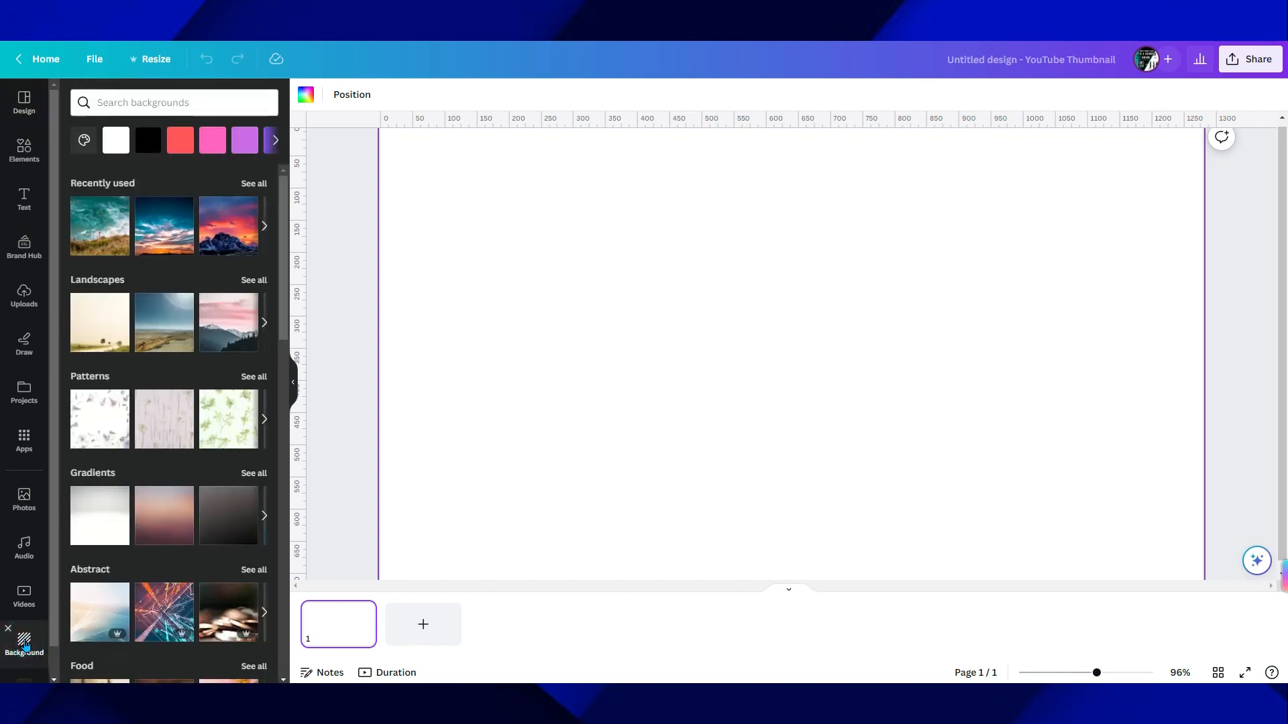
click(145, 140)
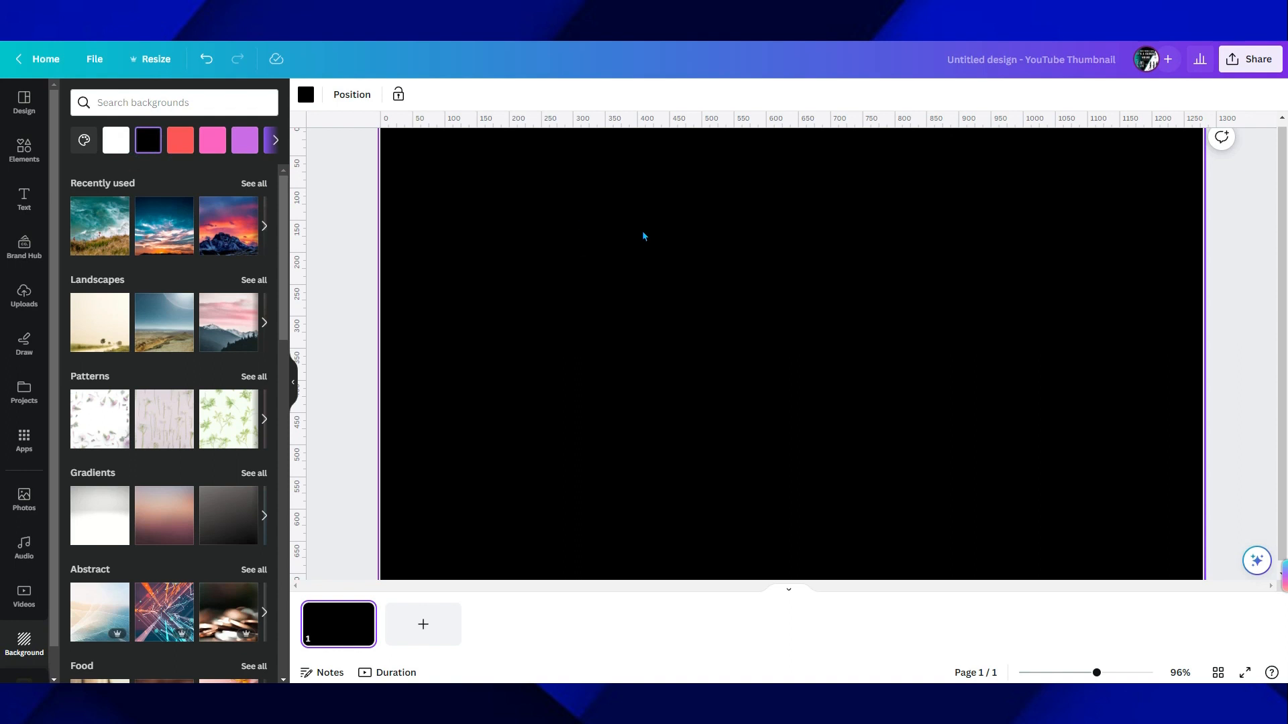
Add a text box in the Comic Sans font to the page and enlarge it to about size 65.2.
click(24, 200)
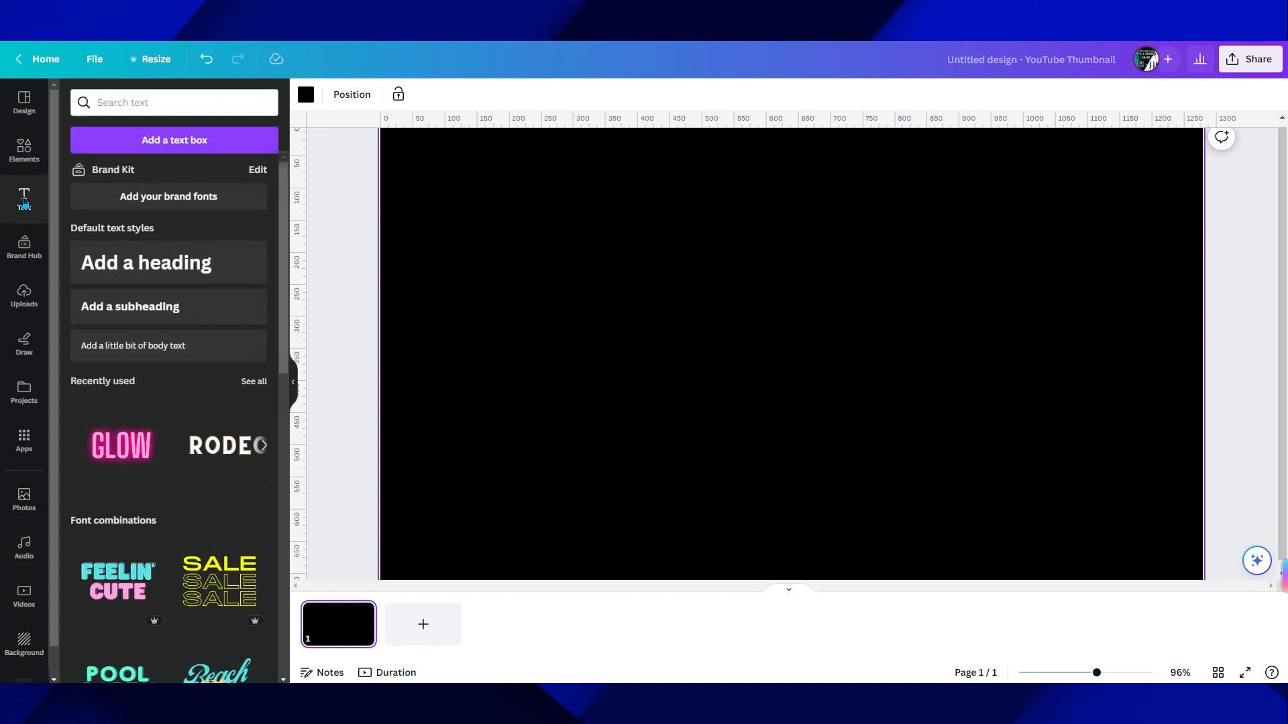
click(116, 102)
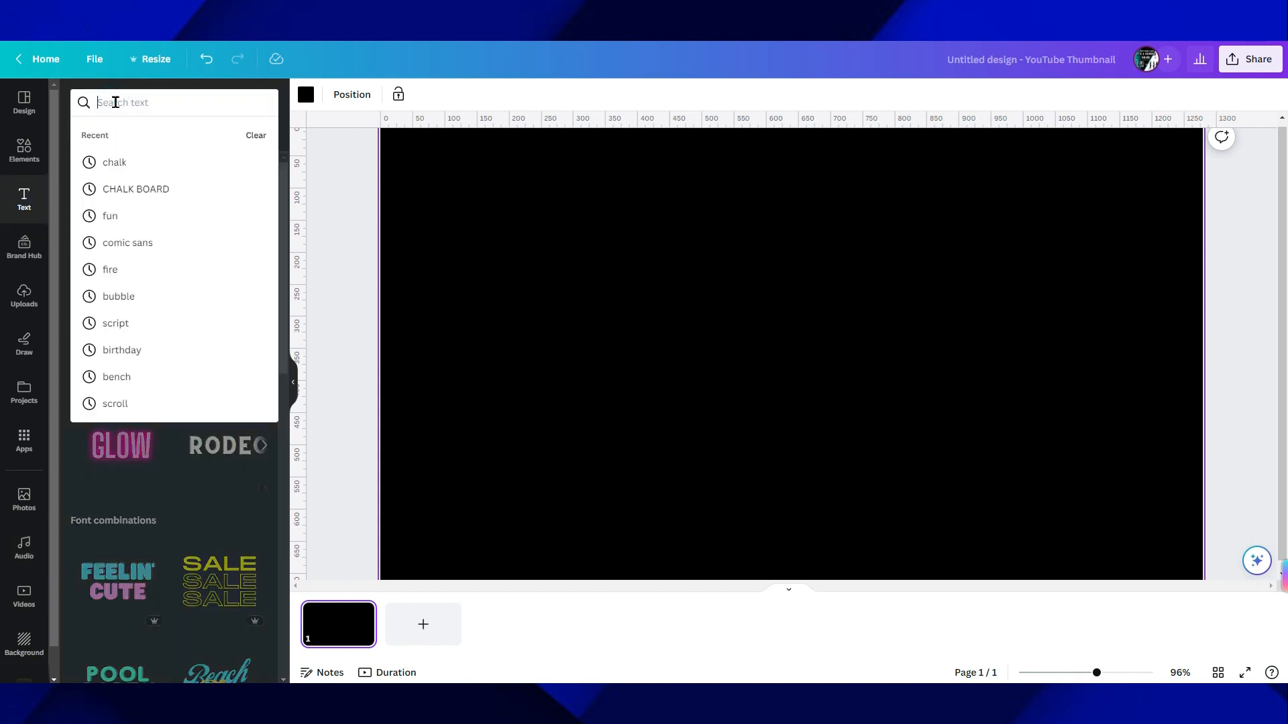
click(147, 252)
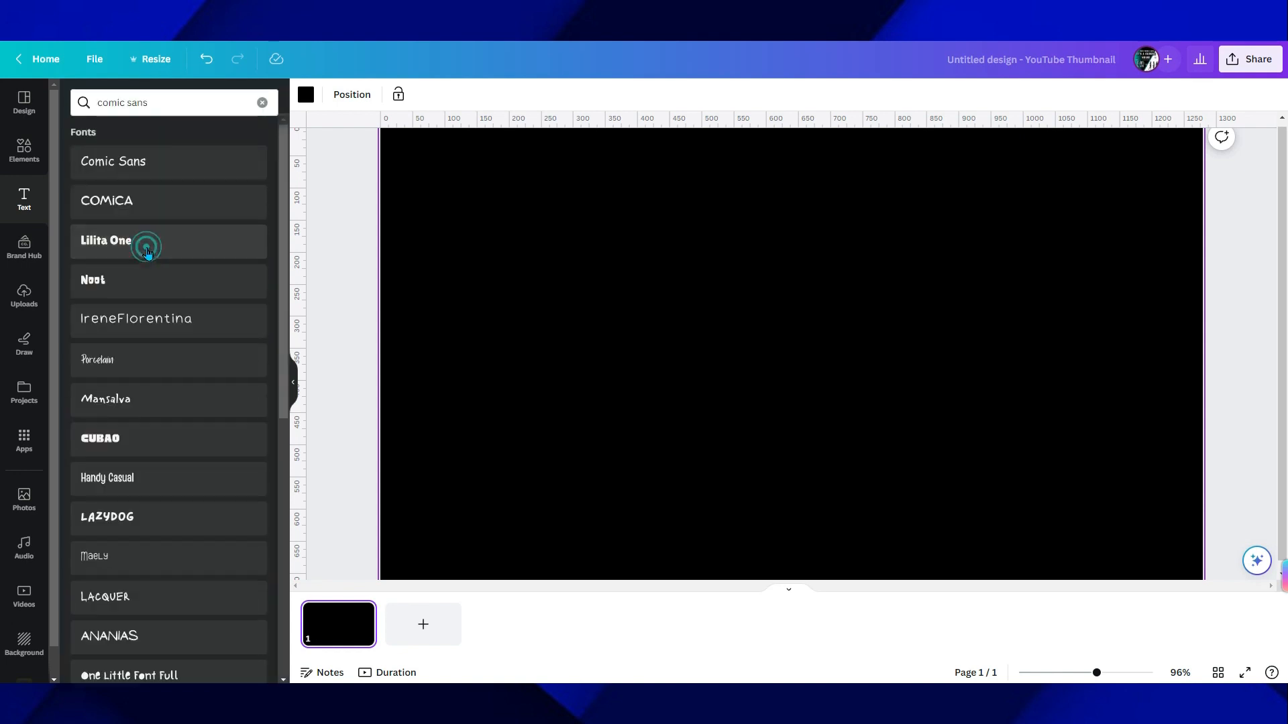
click(136, 166)
drag(764, 345, 526, 291)
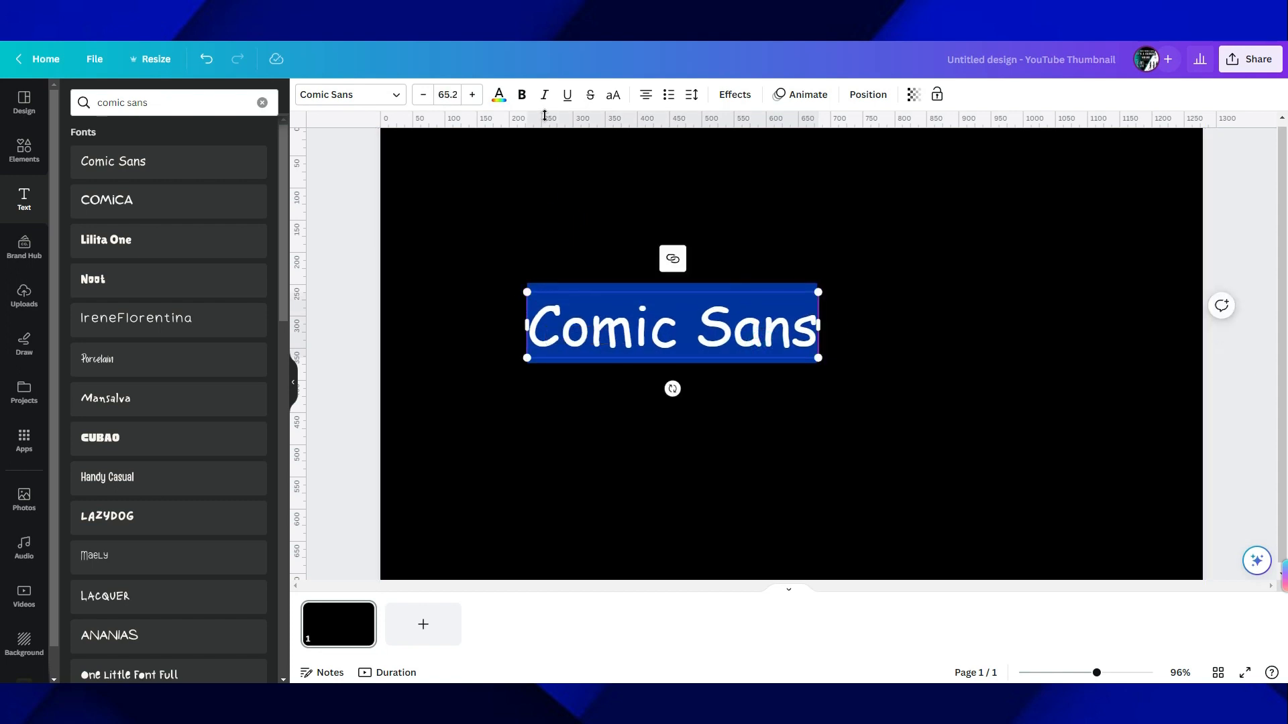
Set the colour of the Comic Sans text to white.
click(499, 94)
click(260, 377)
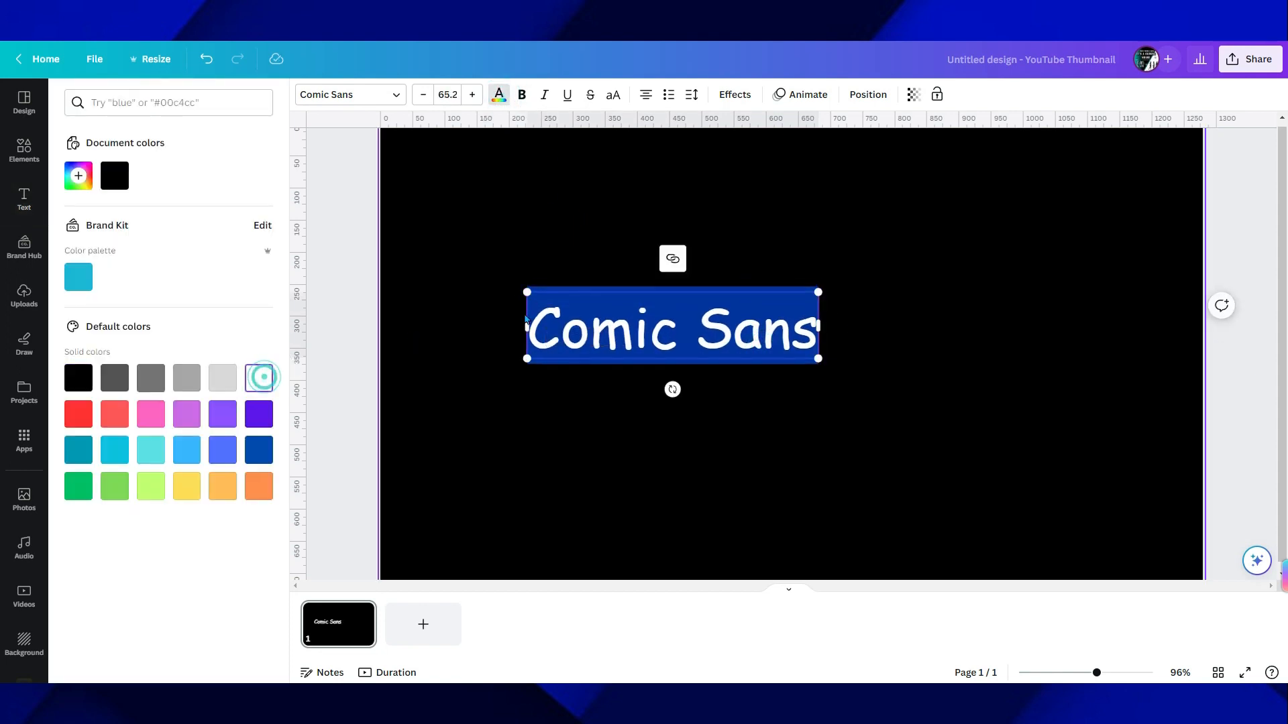
click(631, 194)
Replace the placeholder wording in the text box with "Animation Using Chalkboard".
click(682, 344)
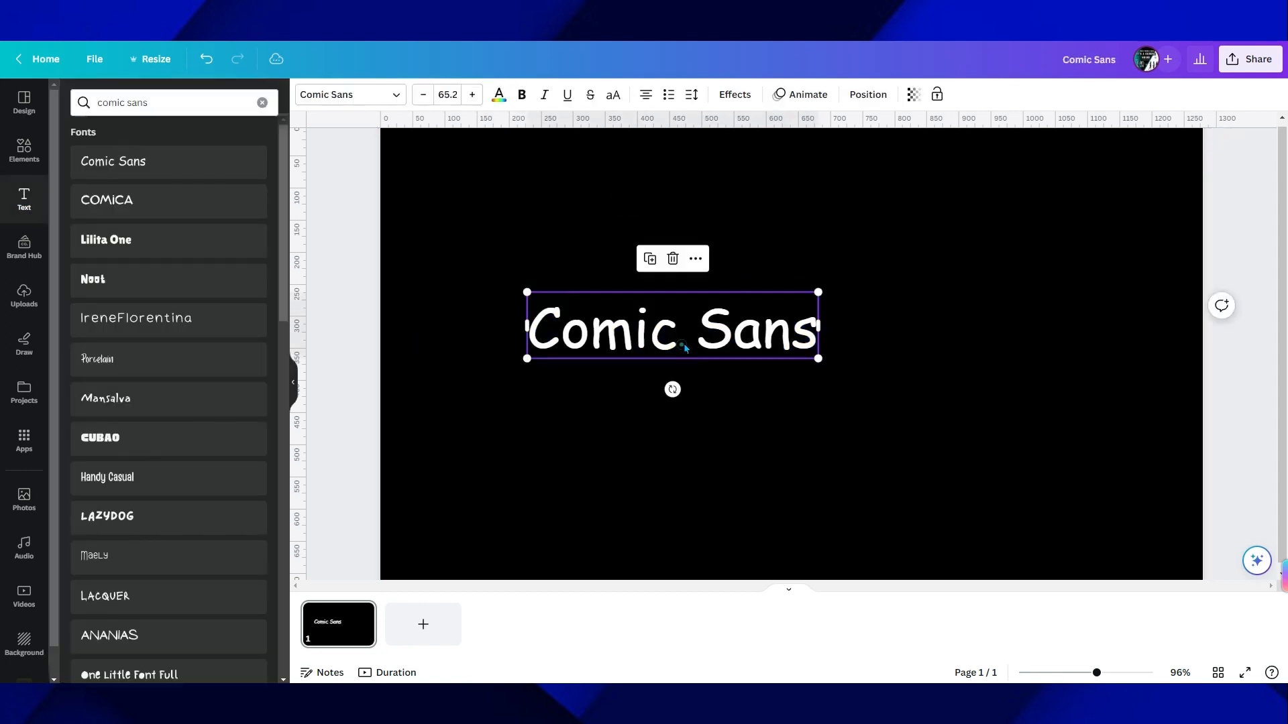
double_click(540, 325)
drag(534, 327, 815, 339)
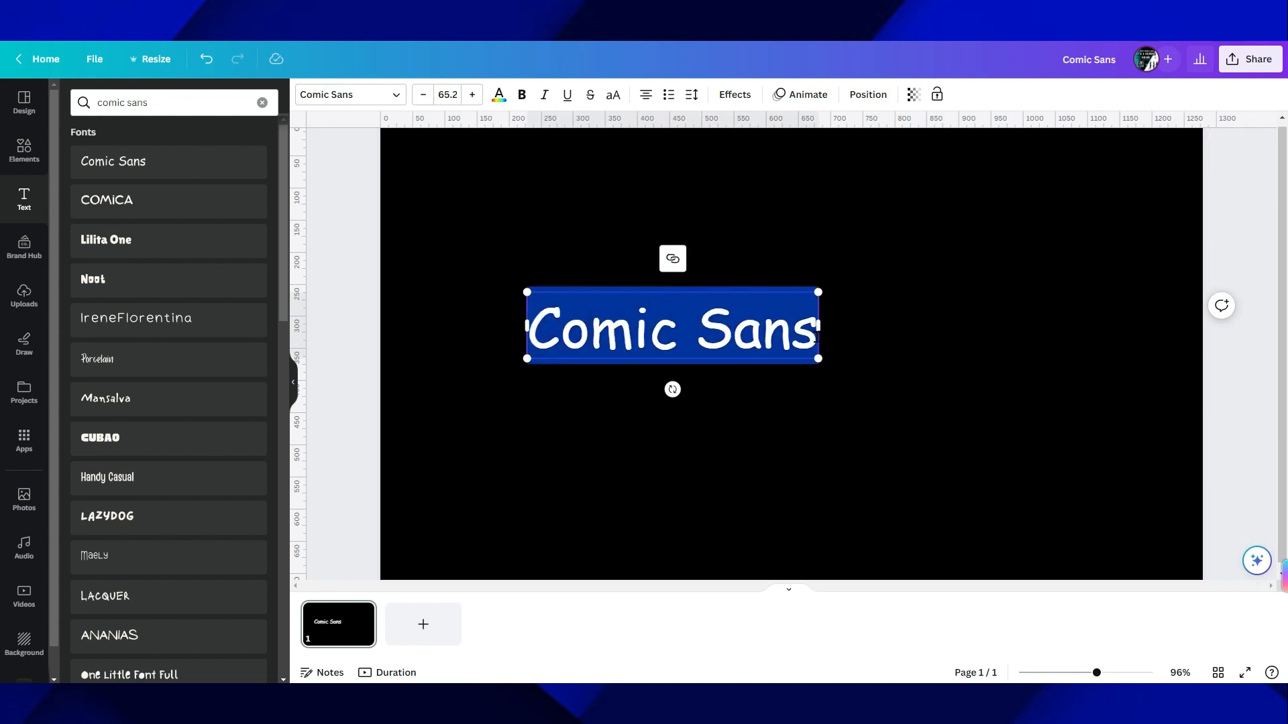
text(An)
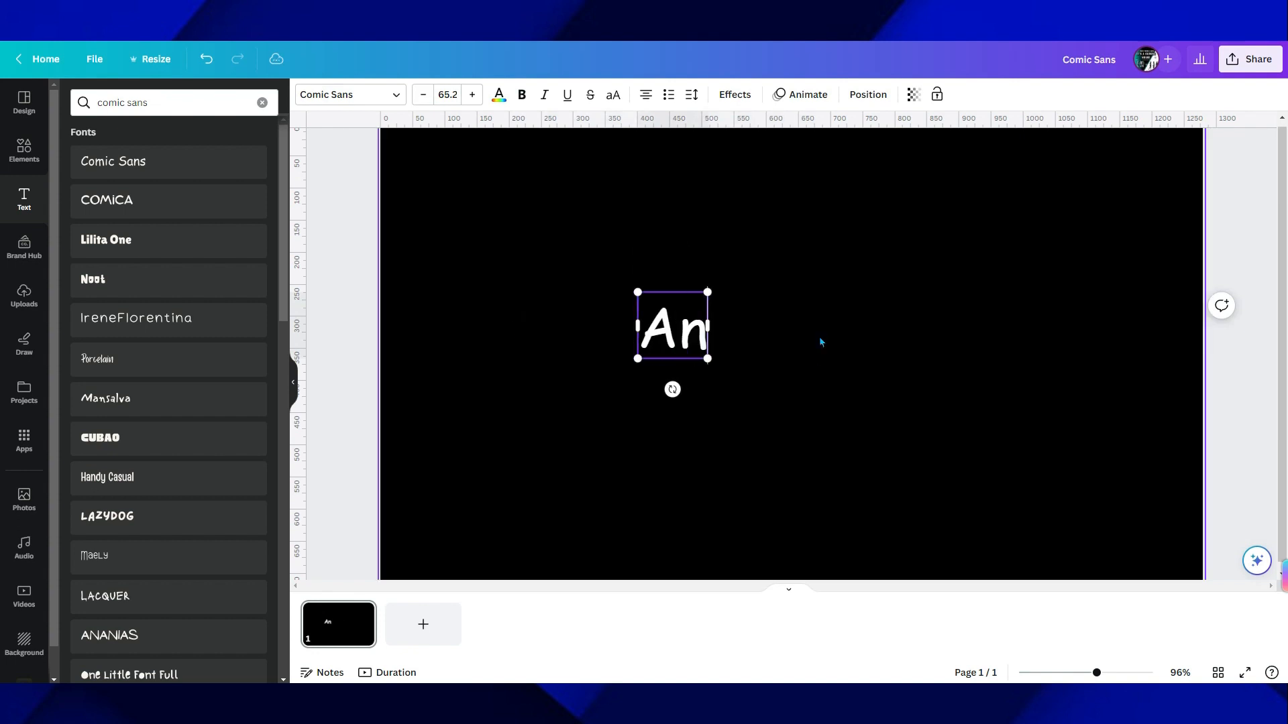
text(imation)
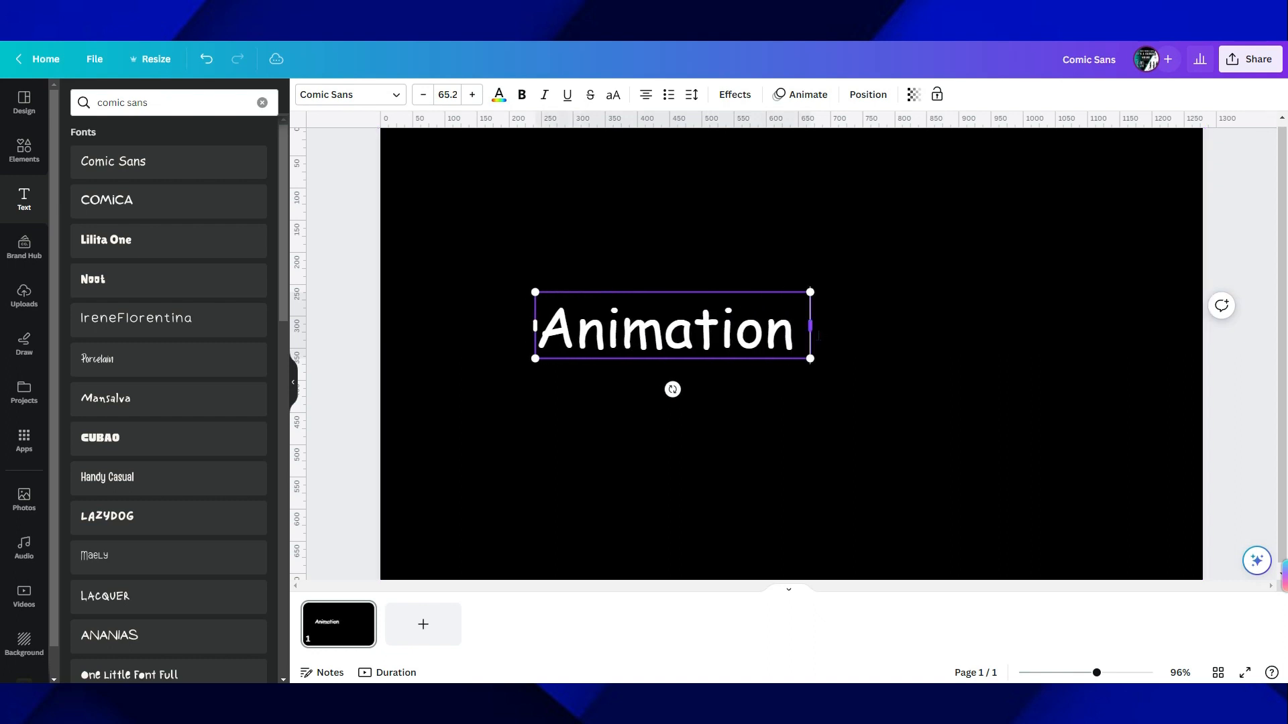
text( Using C)
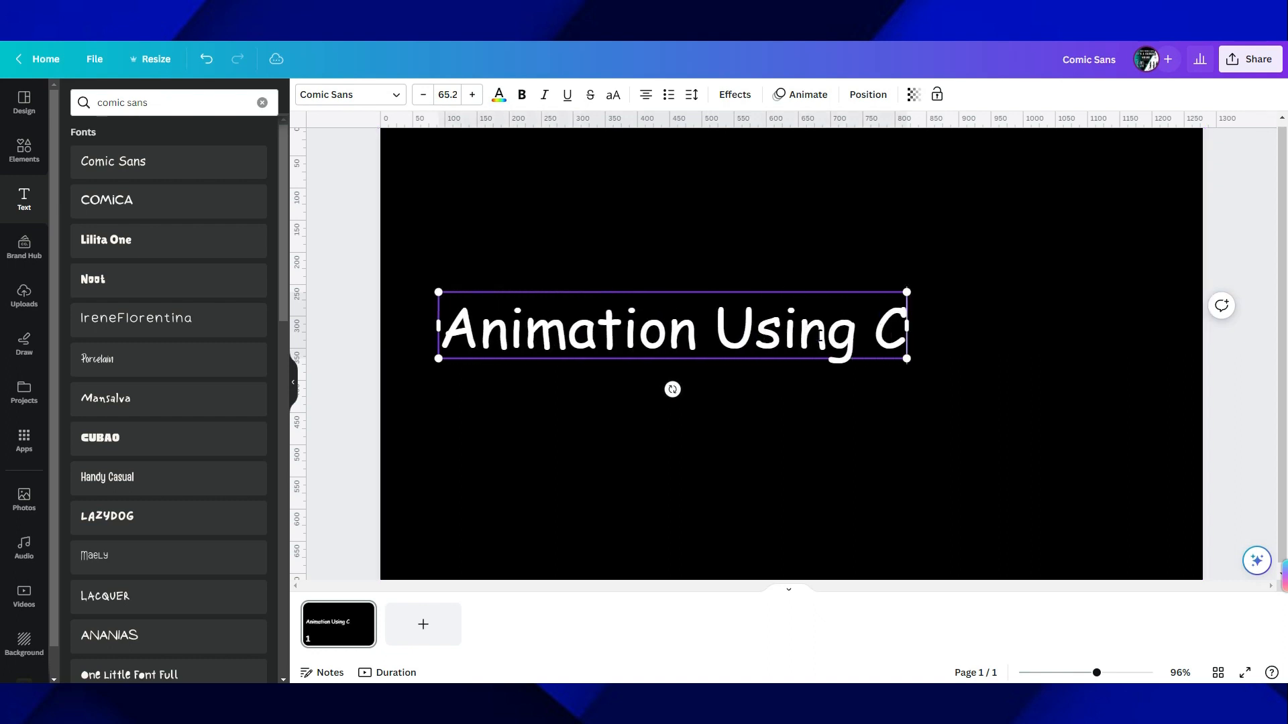
text(halkboard)
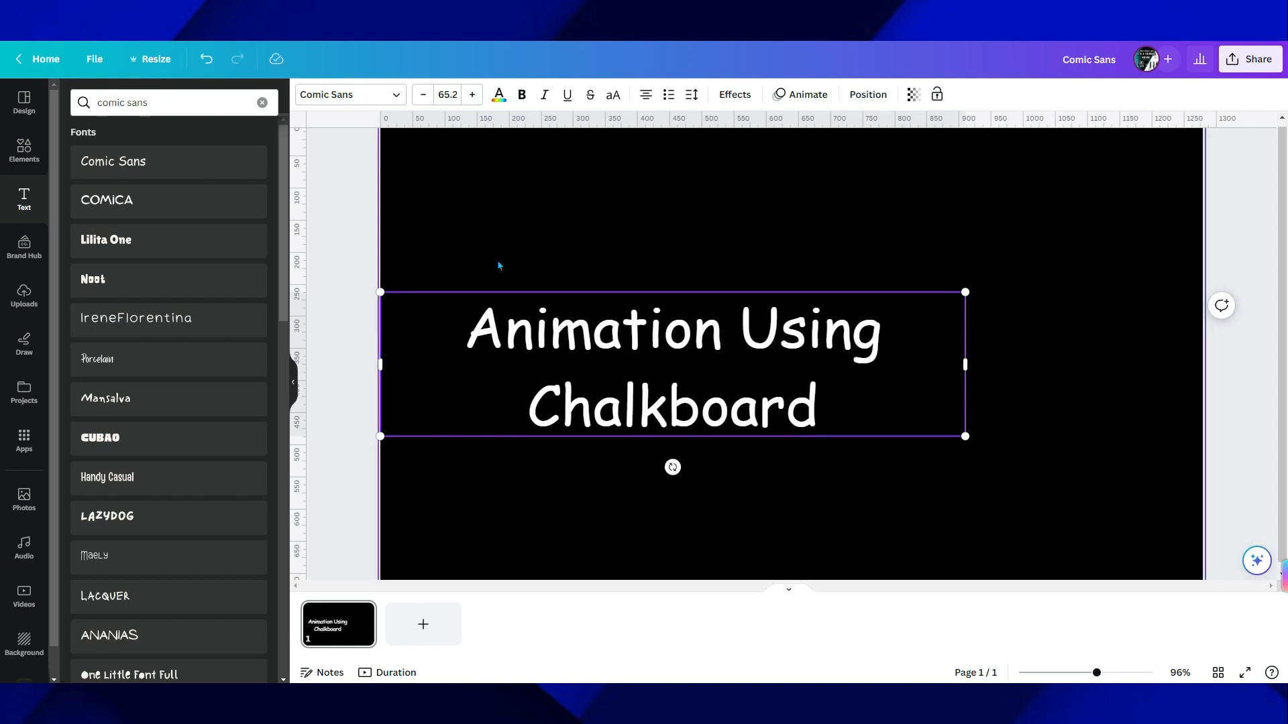
Widen the title's text box until the wording fits on one line, and centre it horizontally on the page.
drag(970, 368, 1088, 366)
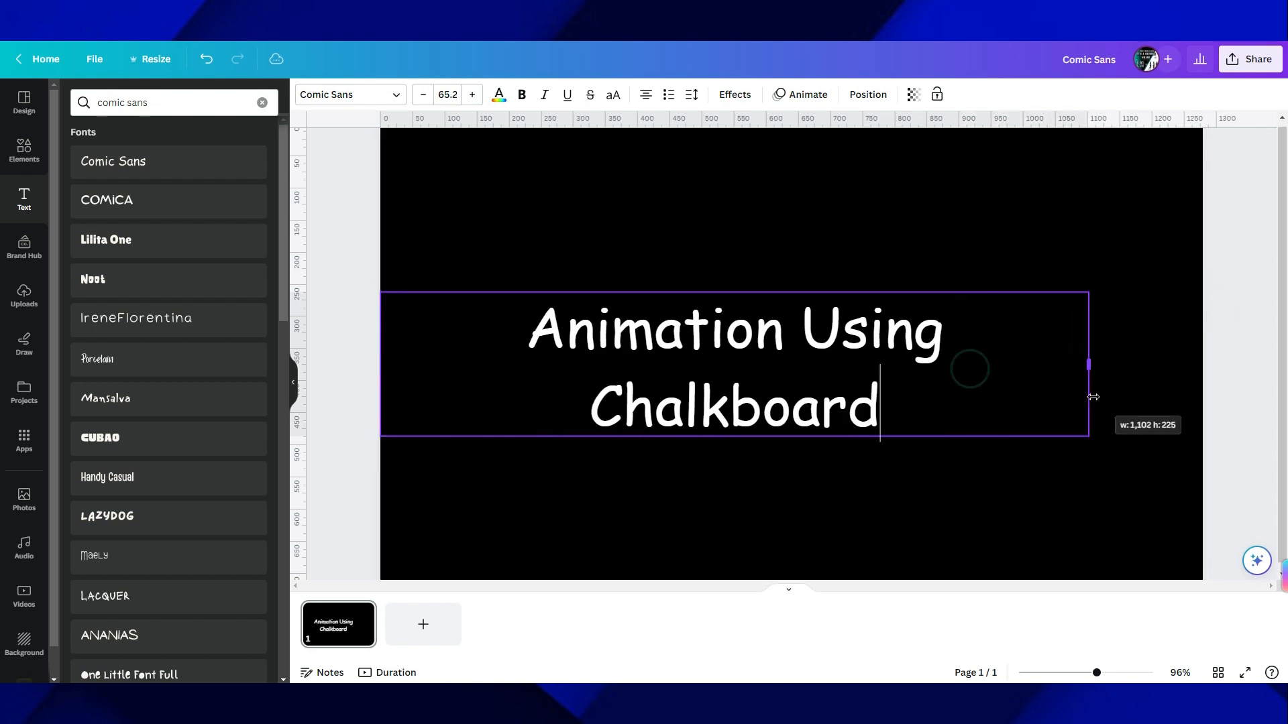
click(354, 204)
click(859, 373)
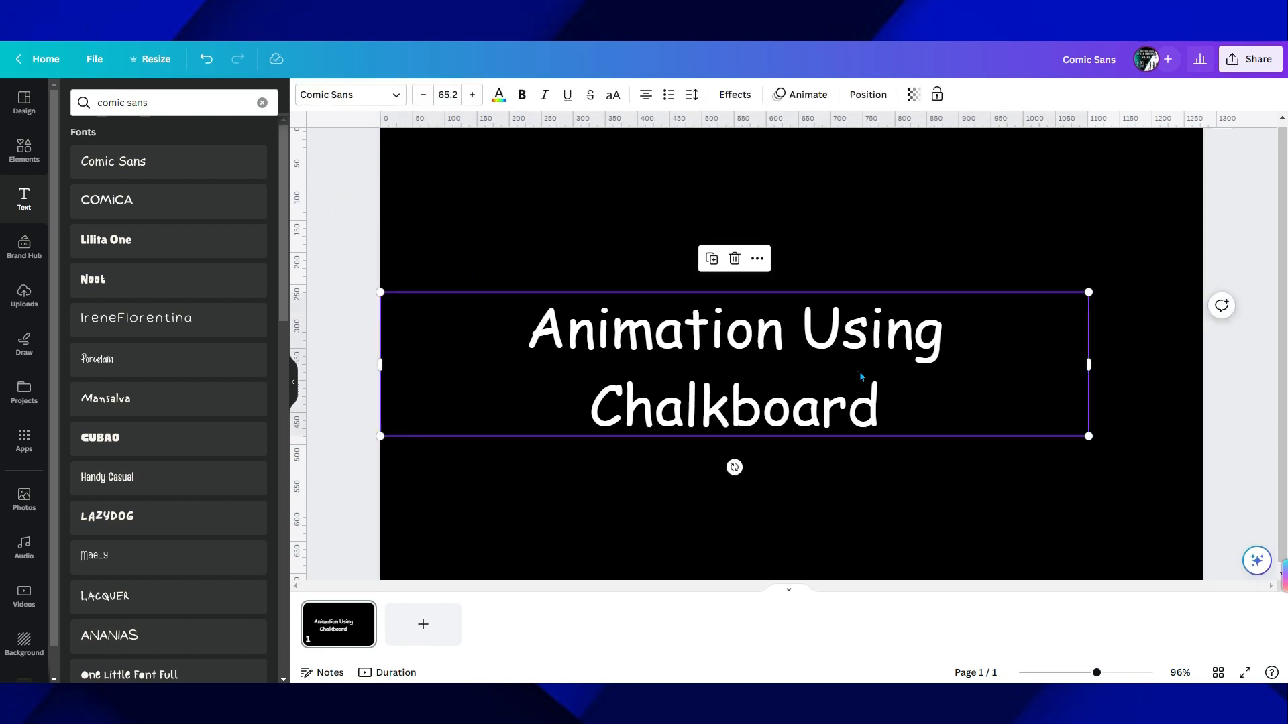
drag(1090, 365, 1141, 366)
click(355, 230)
drag(542, 327, 570, 338)
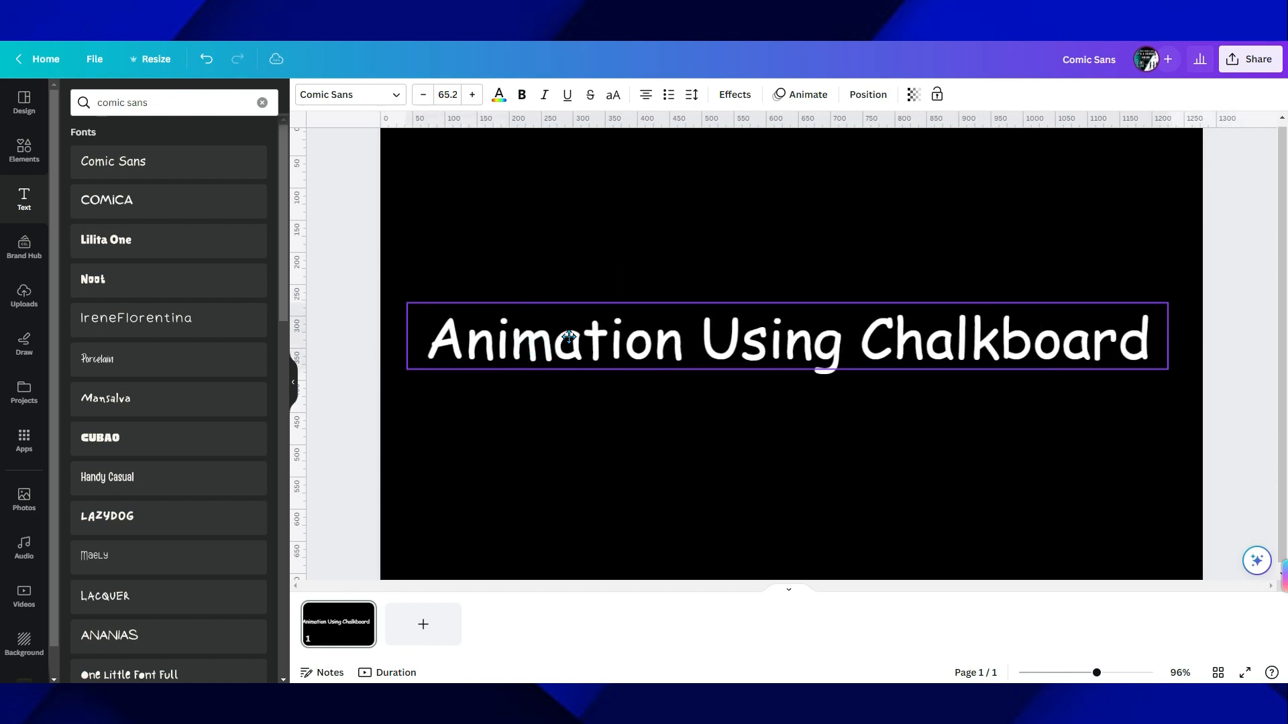
click(349, 228)
Apply the Typewriter writing animation to the title text.
click(645, 345)
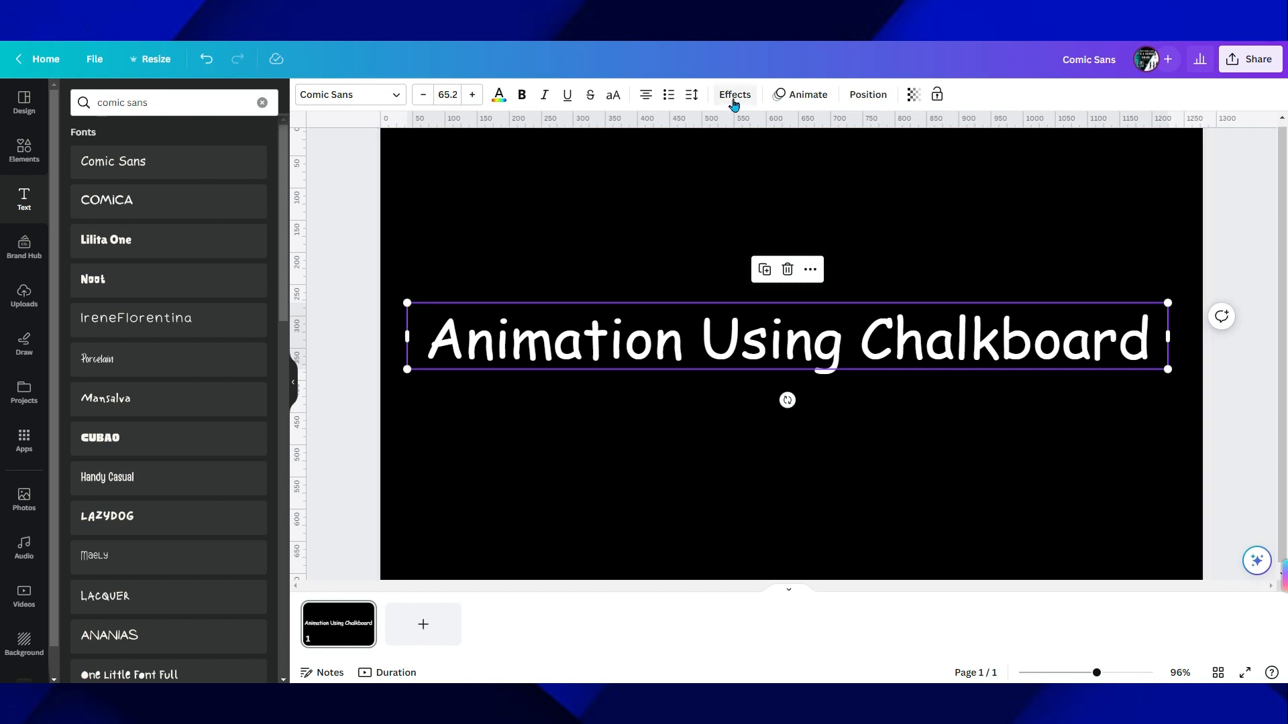
click(798, 92)
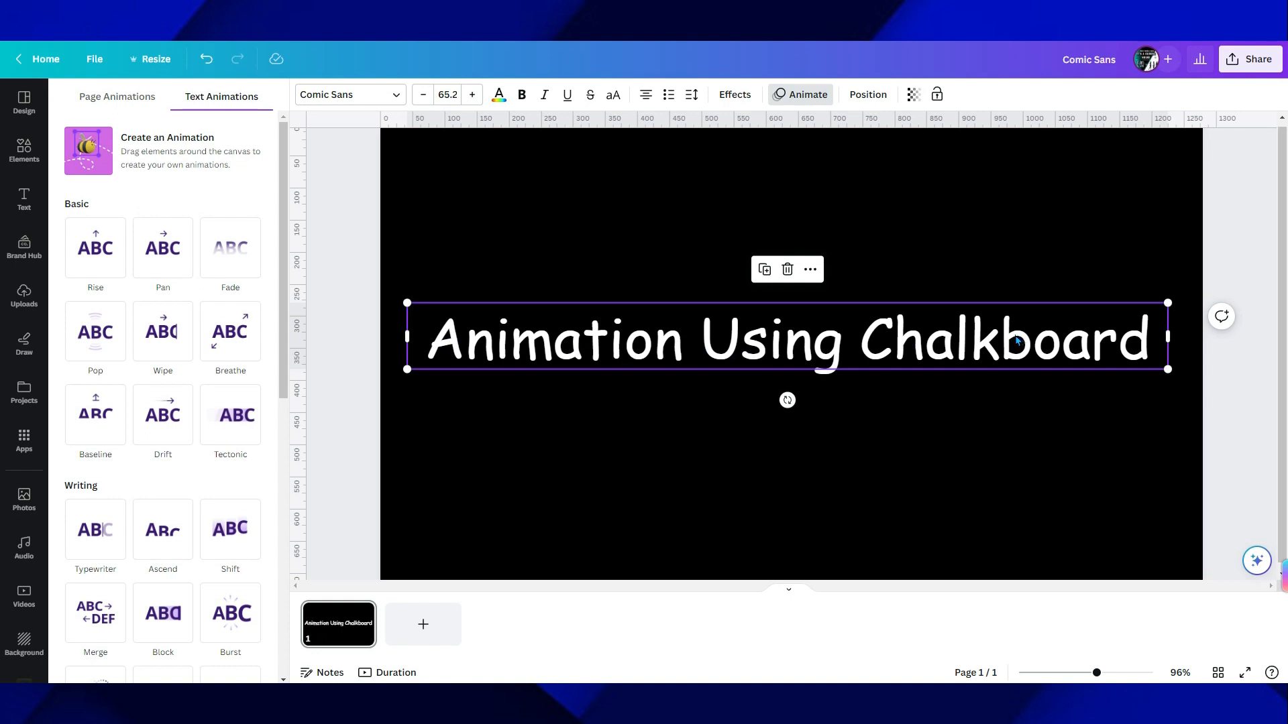
click(91, 532)
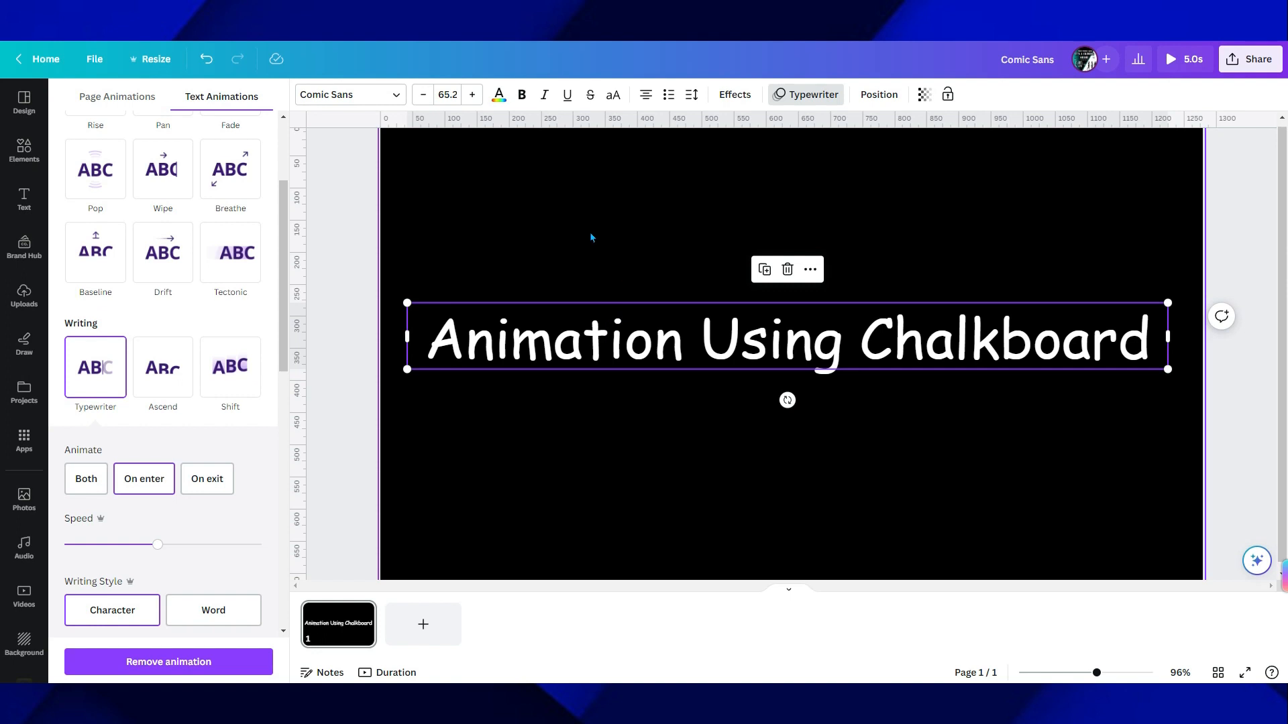
Search the elements library for "hand writing chalk" and limit the results to graphics.
click(23, 151)
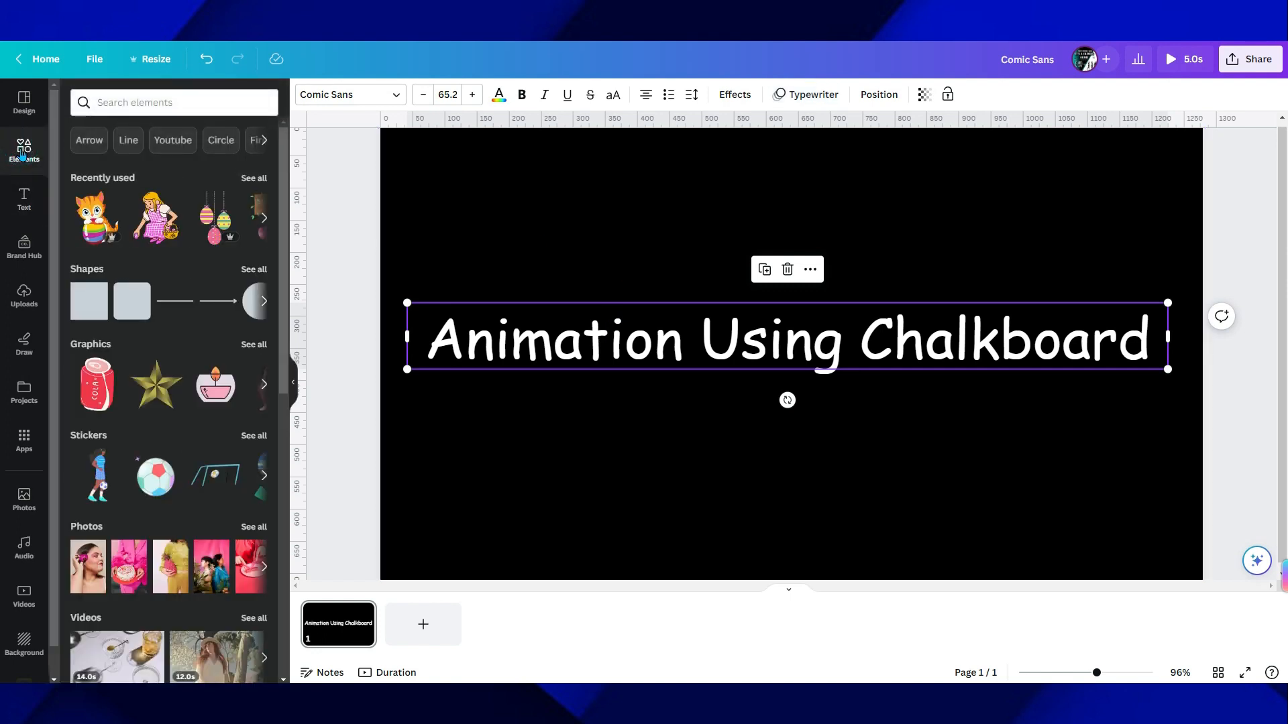
click(104, 103)
click(106, 104)
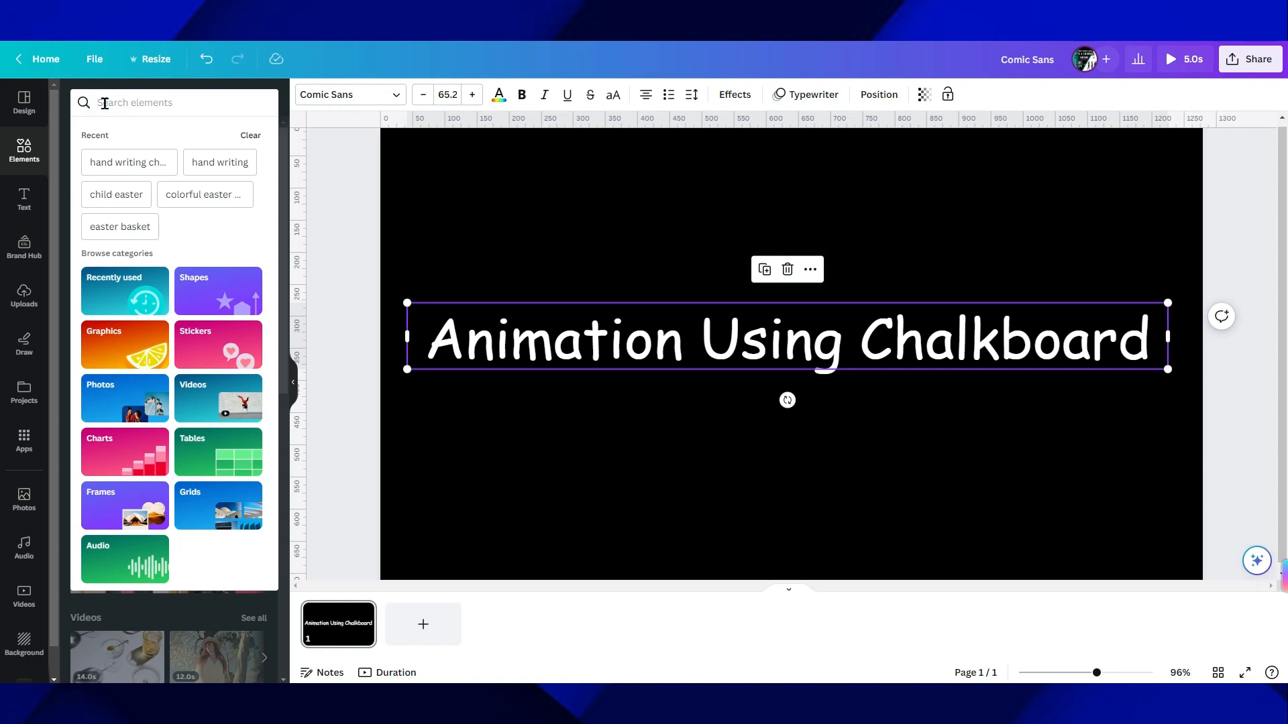
text(han)
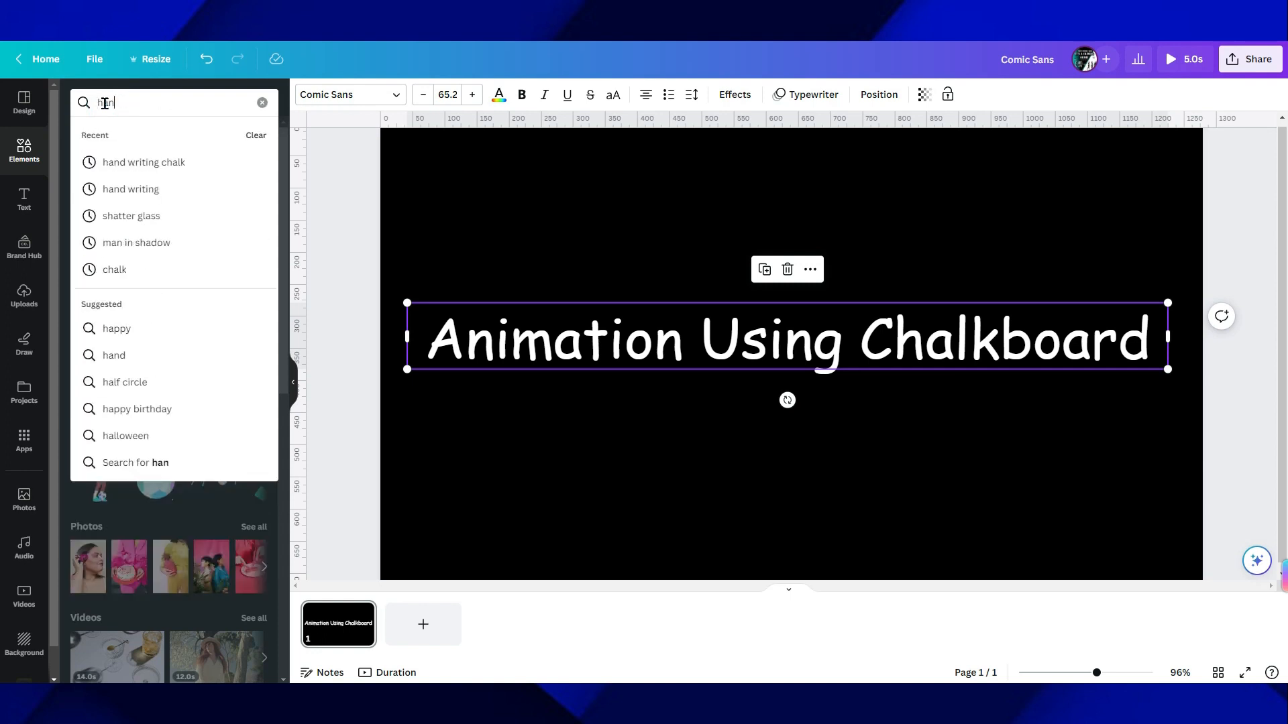
text(d writing)
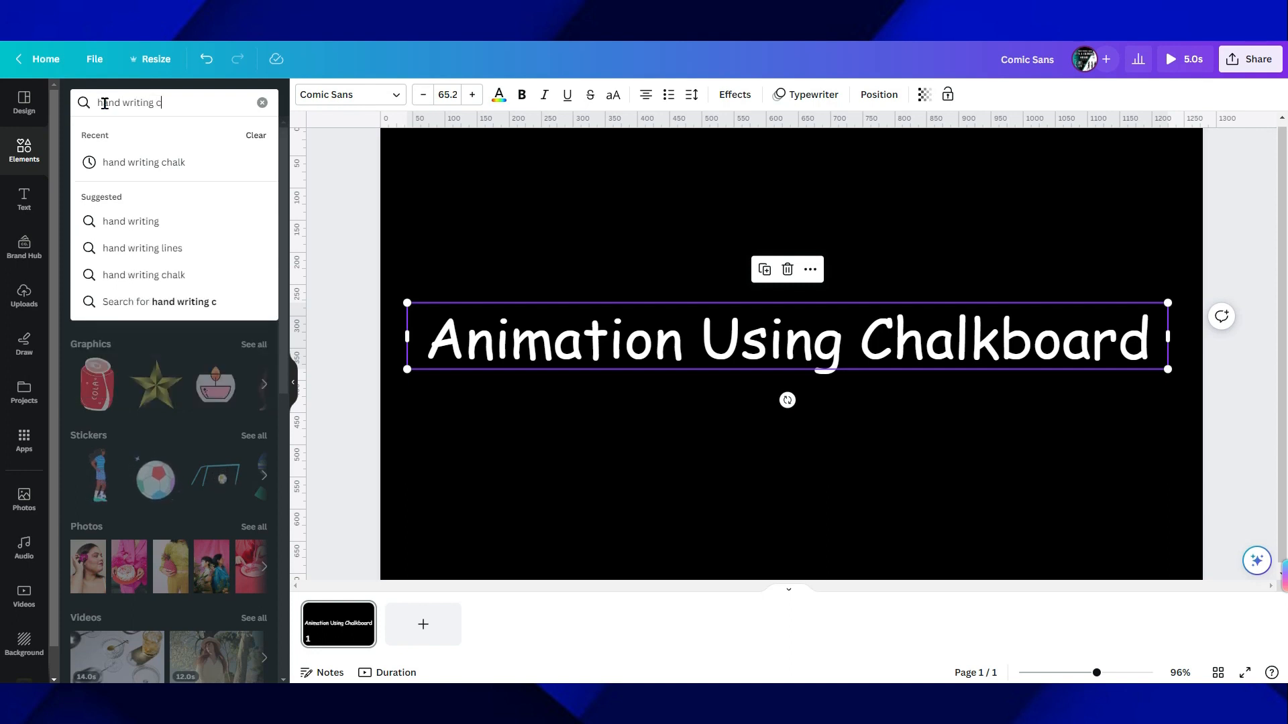
text( chalk)
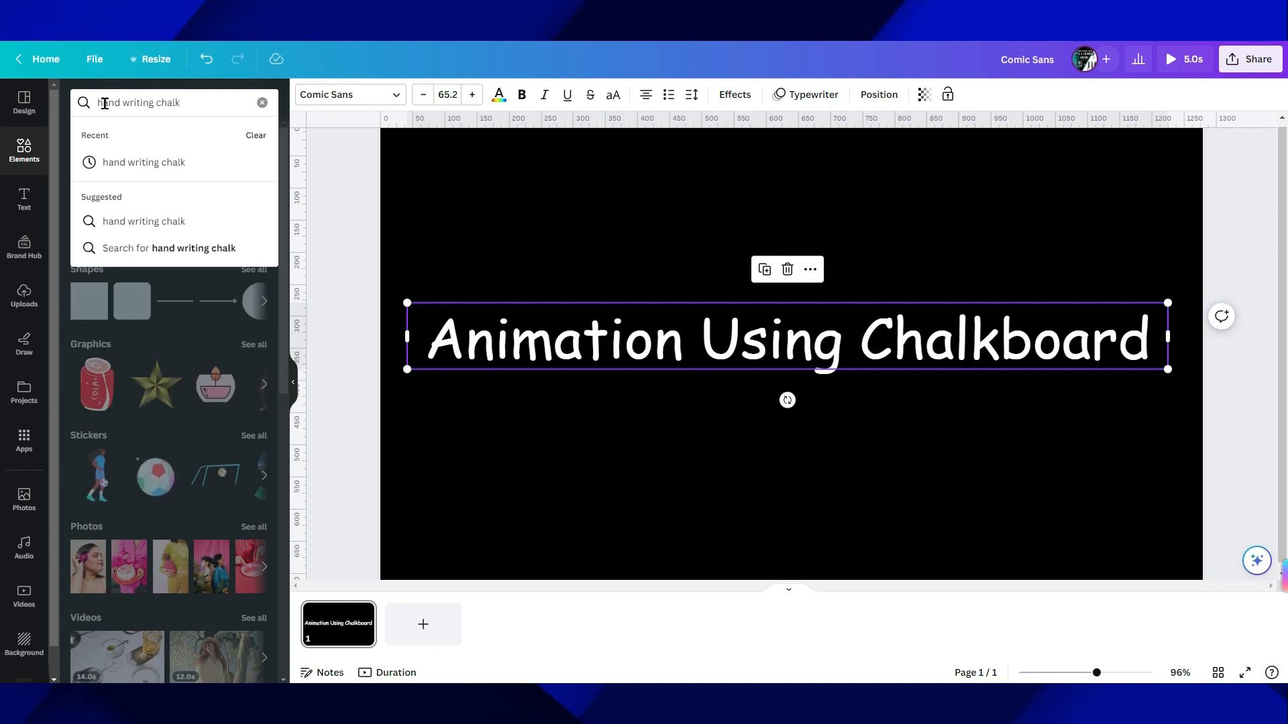
key(Return)
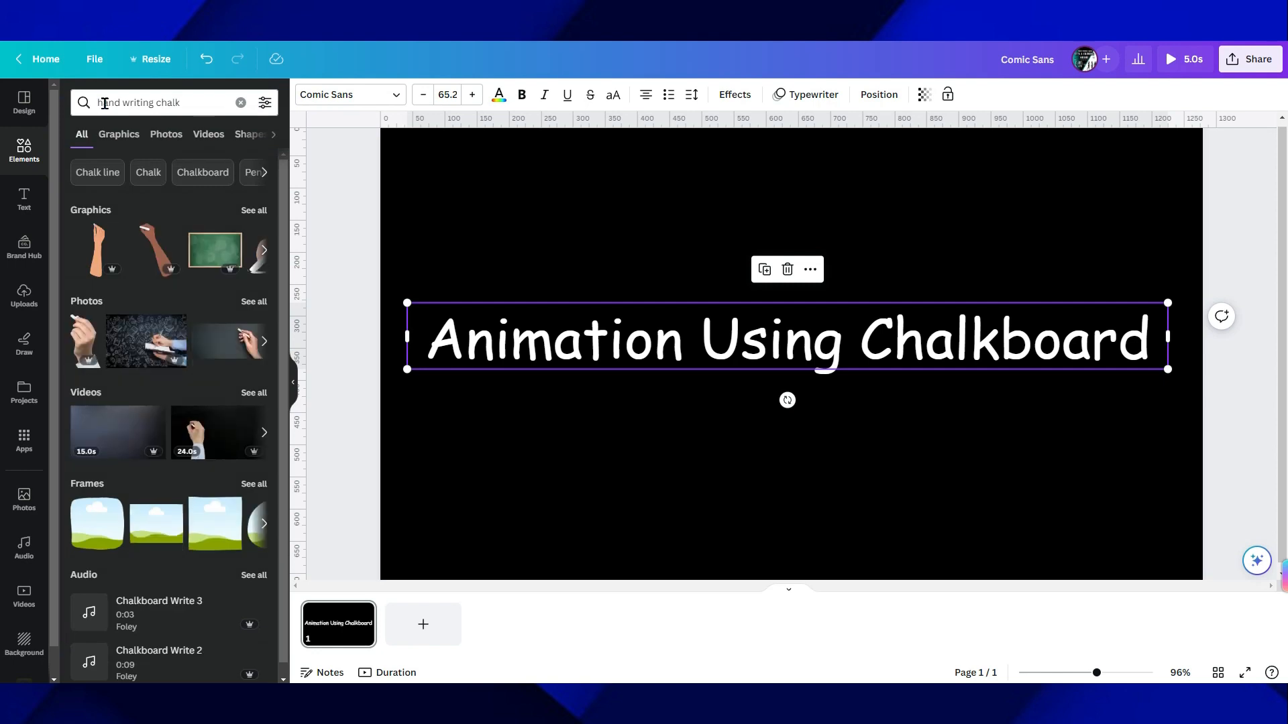
click(119, 135)
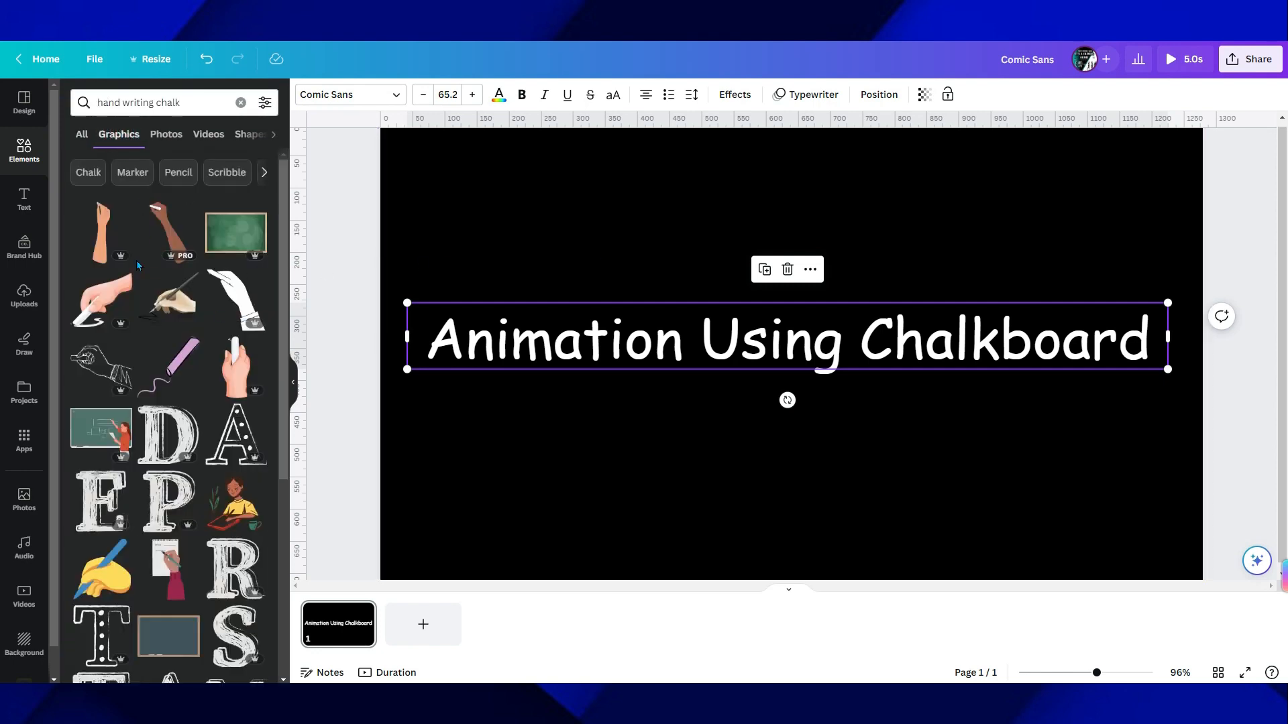
click(94, 302)
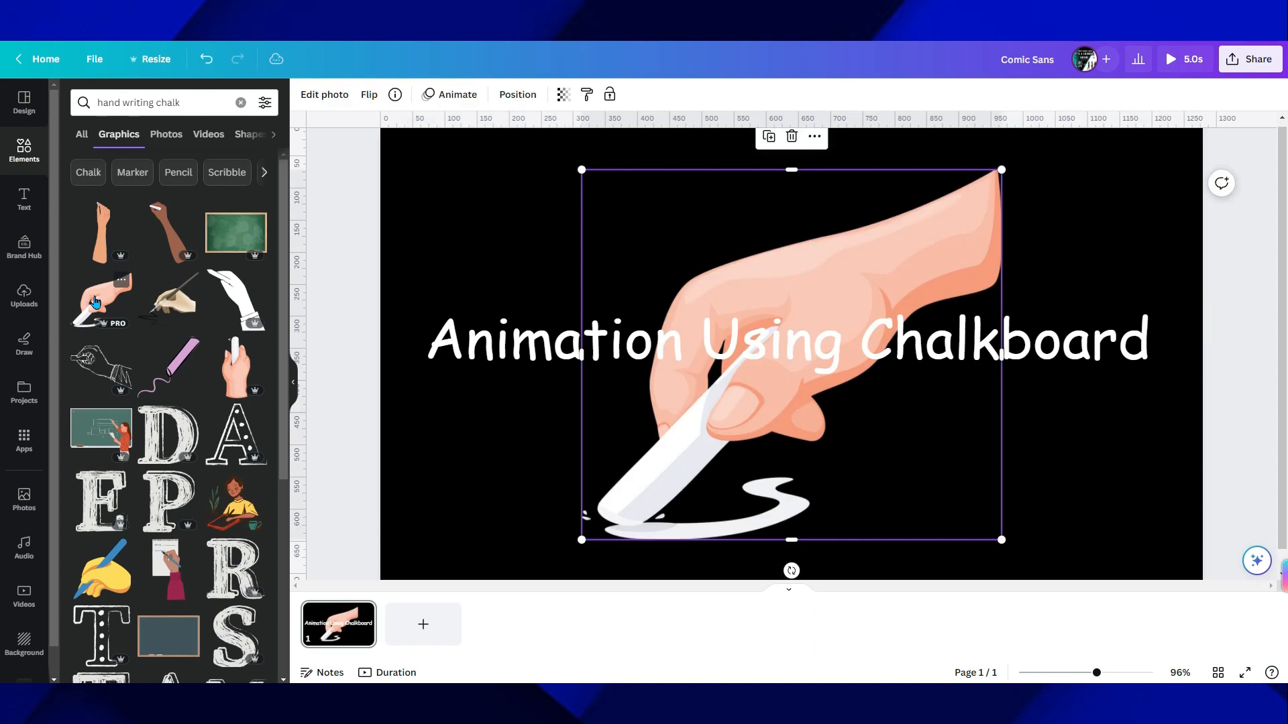
drag(775, 293, 721, 237)
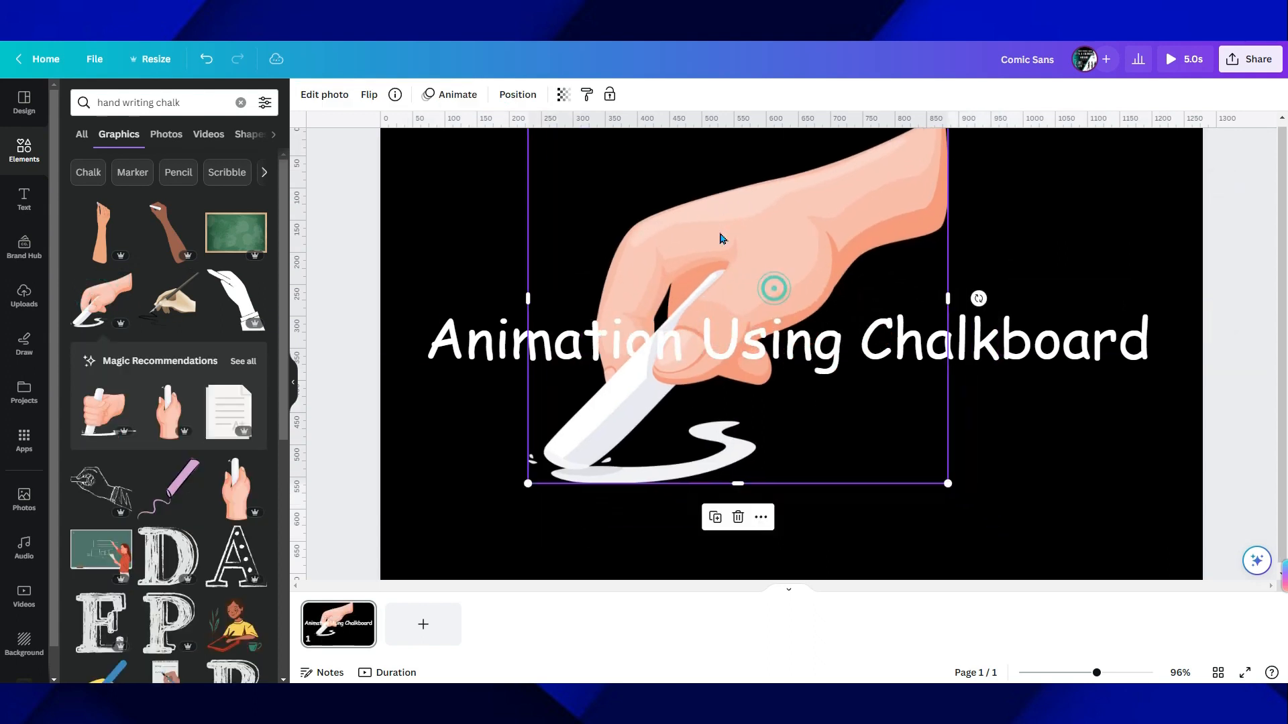
drag(529, 483, 738, 296)
drag(829, 203, 664, 235)
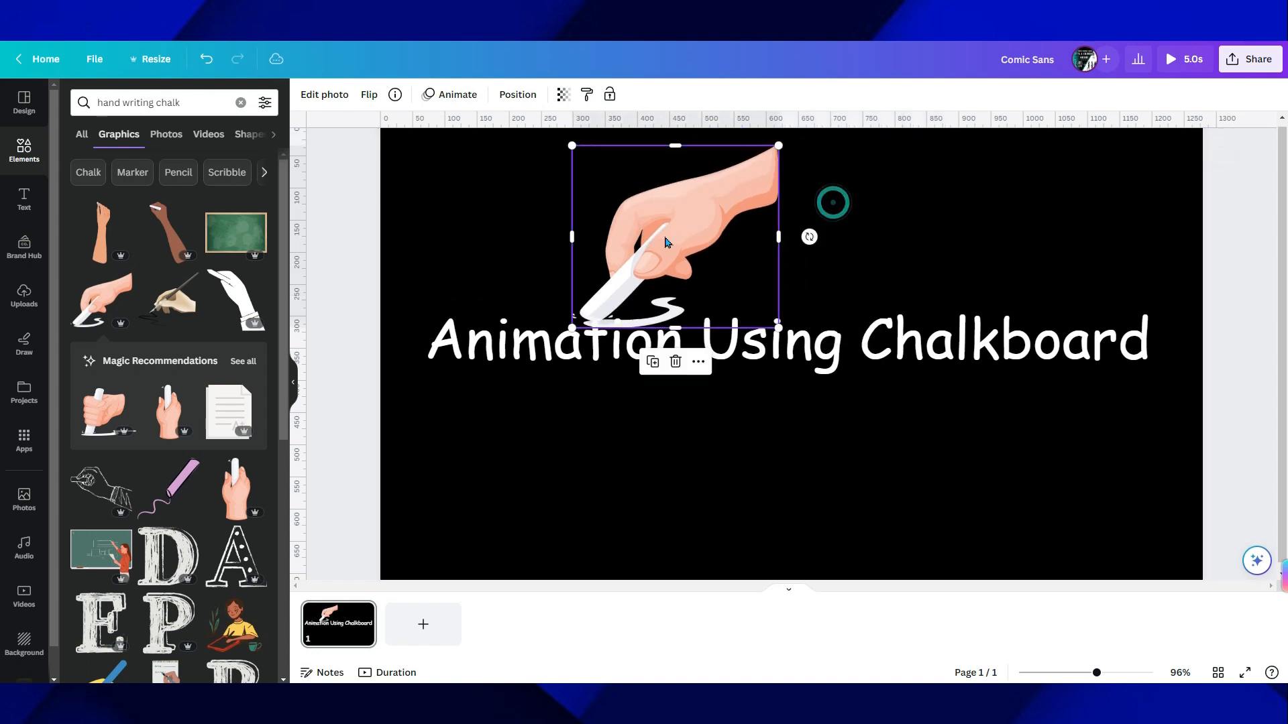
drag(809, 238, 555, 260)
drag(684, 213, 967, 398)
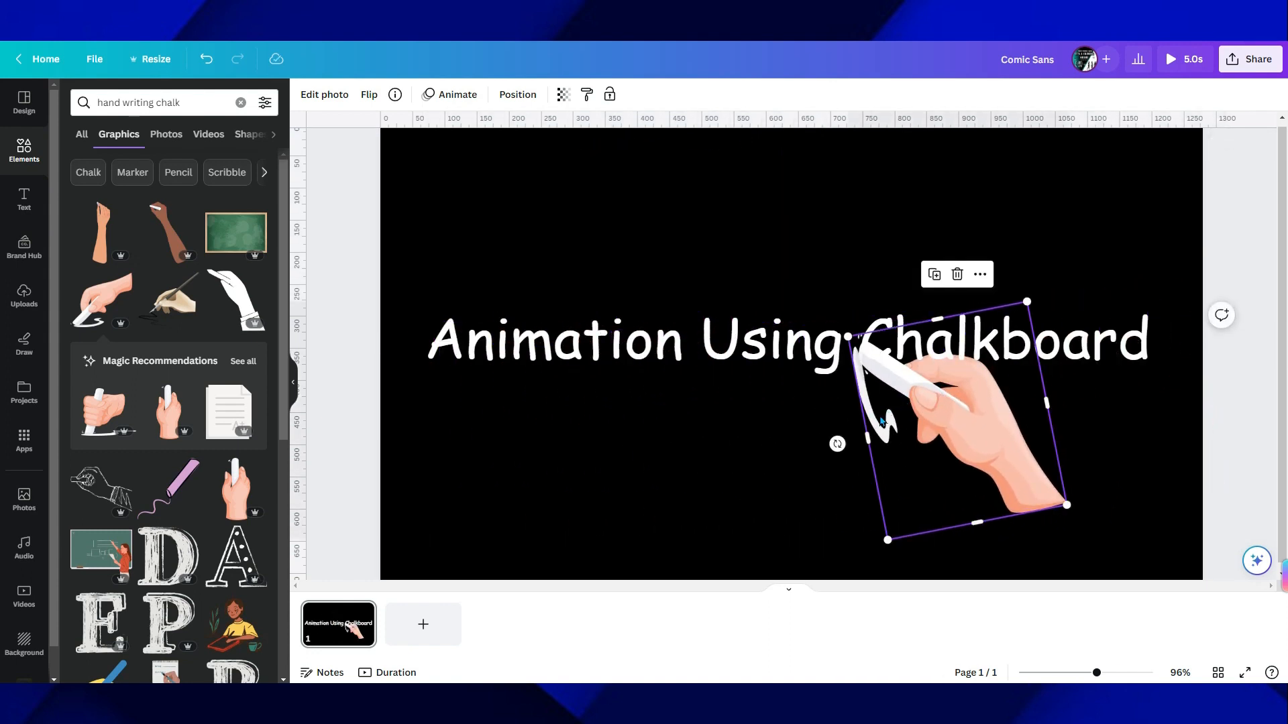
key(Delete)
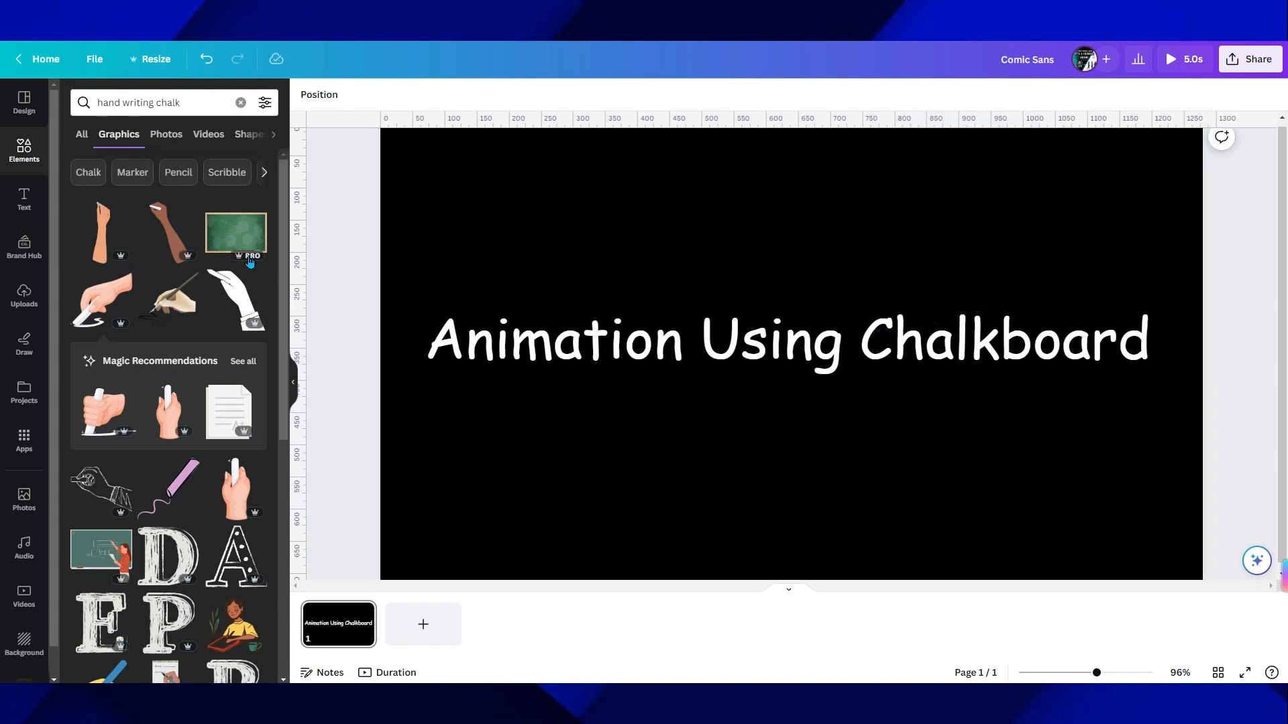
Add the upright forearm graphic holding chalk, enlarged and tilted to the left, with its chalk tip at the title's first letter.
click(98, 233)
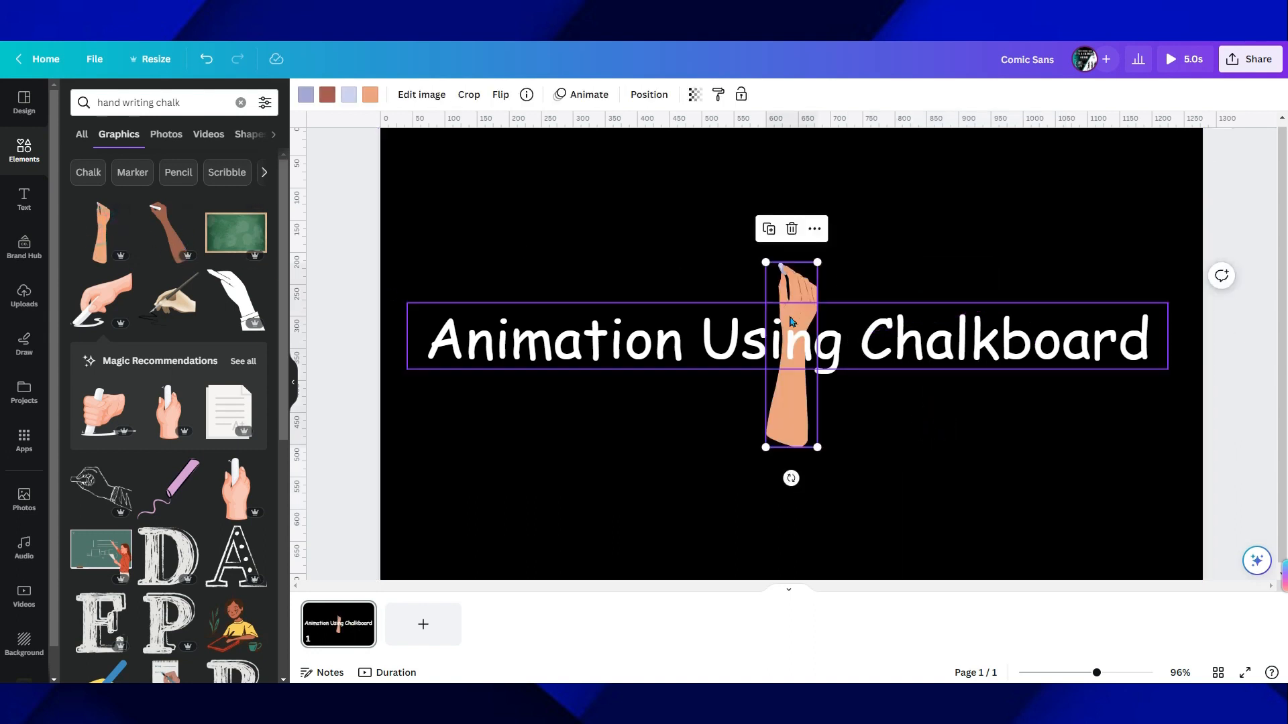
drag(789, 478, 847, 463)
drag(811, 405, 807, 629)
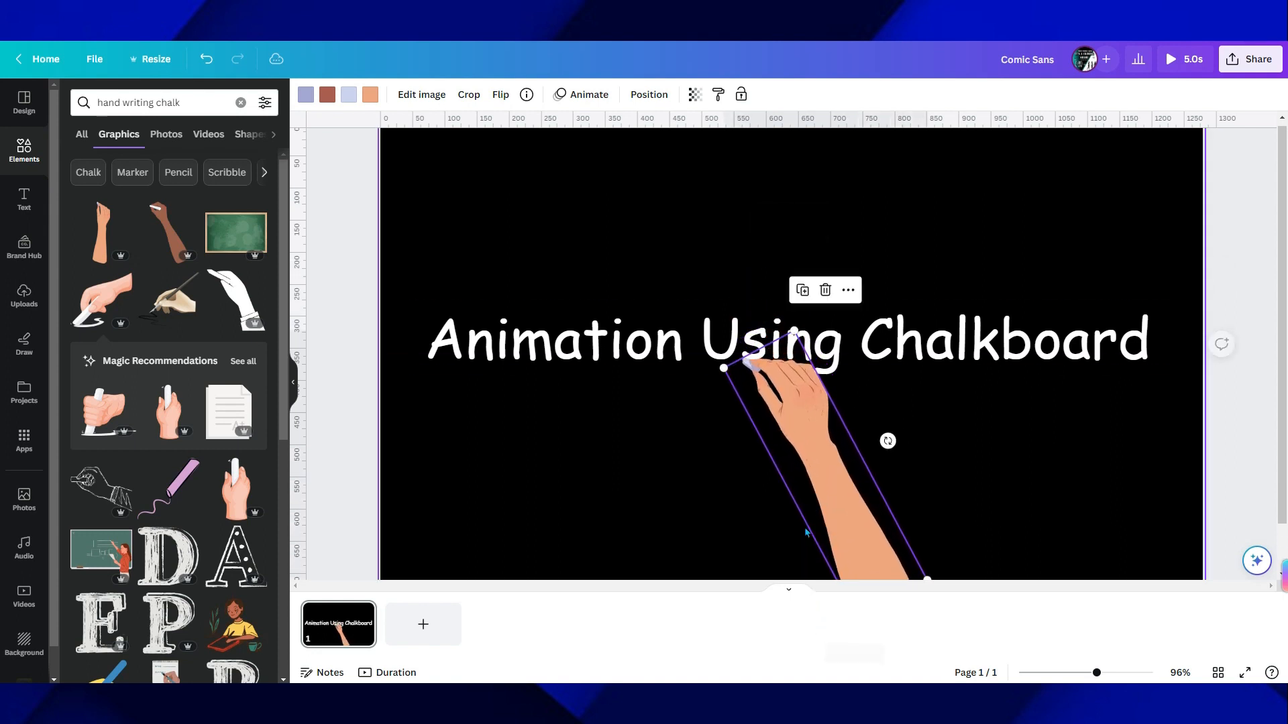
drag(817, 465, 528, 431)
click(441, 456)
Bring the forearm graphic to the front so it overlaps the title text.
click(524, 438)
right_click(524, 437)
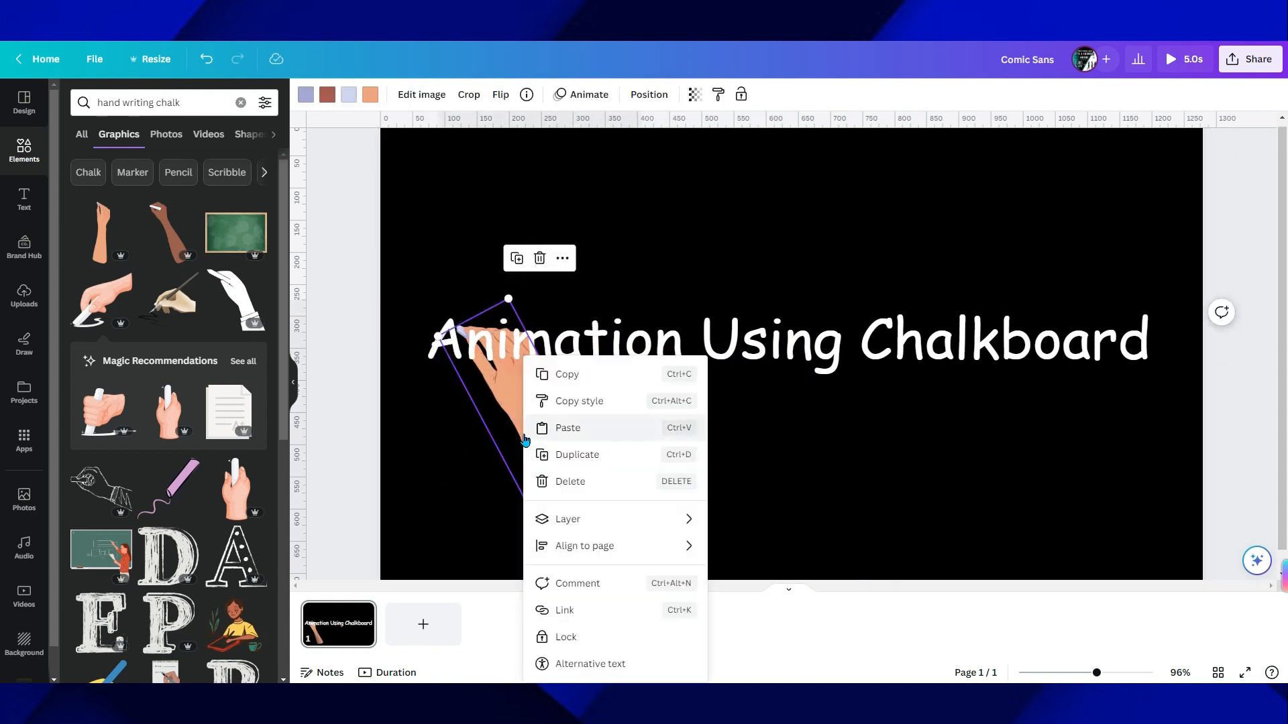
click(561, 518)
click(763, 527)
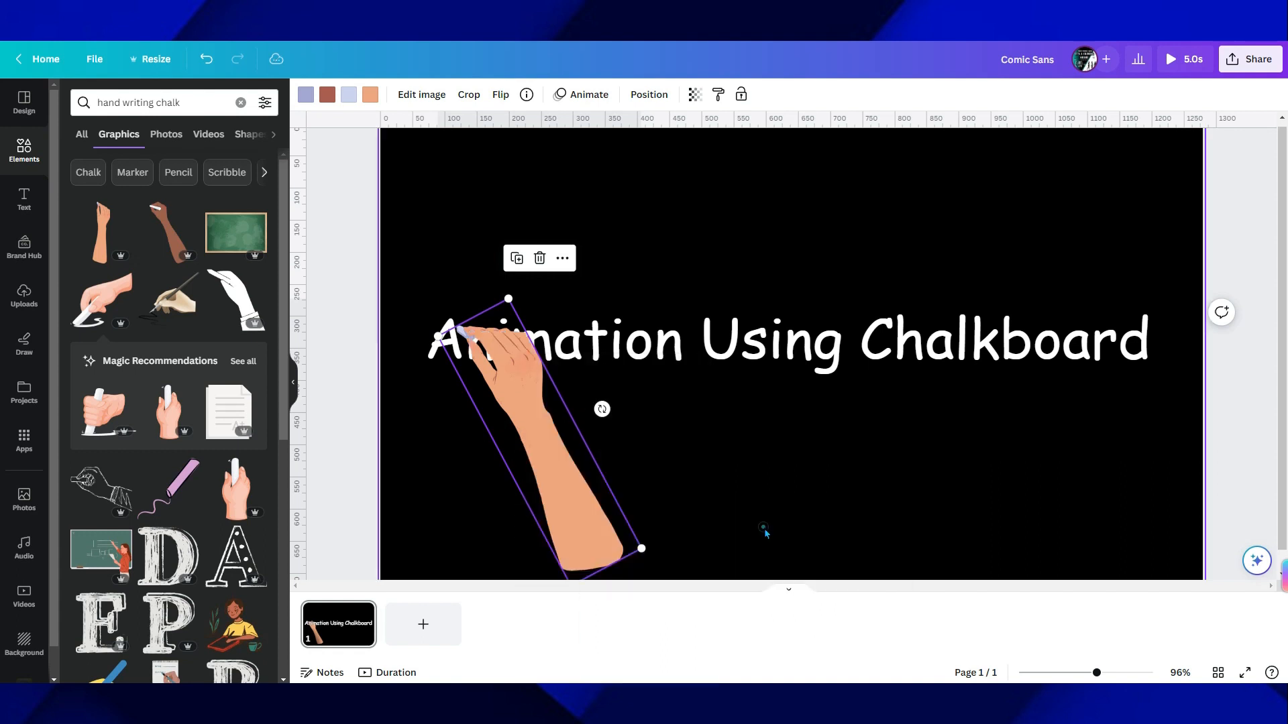
Fine-tune the forearm's size and position so its chalk tip touches the top of the title's first letter.
mouse_move(561, 417)
mouse_down()
mouse_move(550, 417)
mouse_move(1138, 412)
mouse_move(1204, 430)
mouse_move(719, 403)
mouse_move(533, 416)
mouse_move(556, 414)
mouse_up()
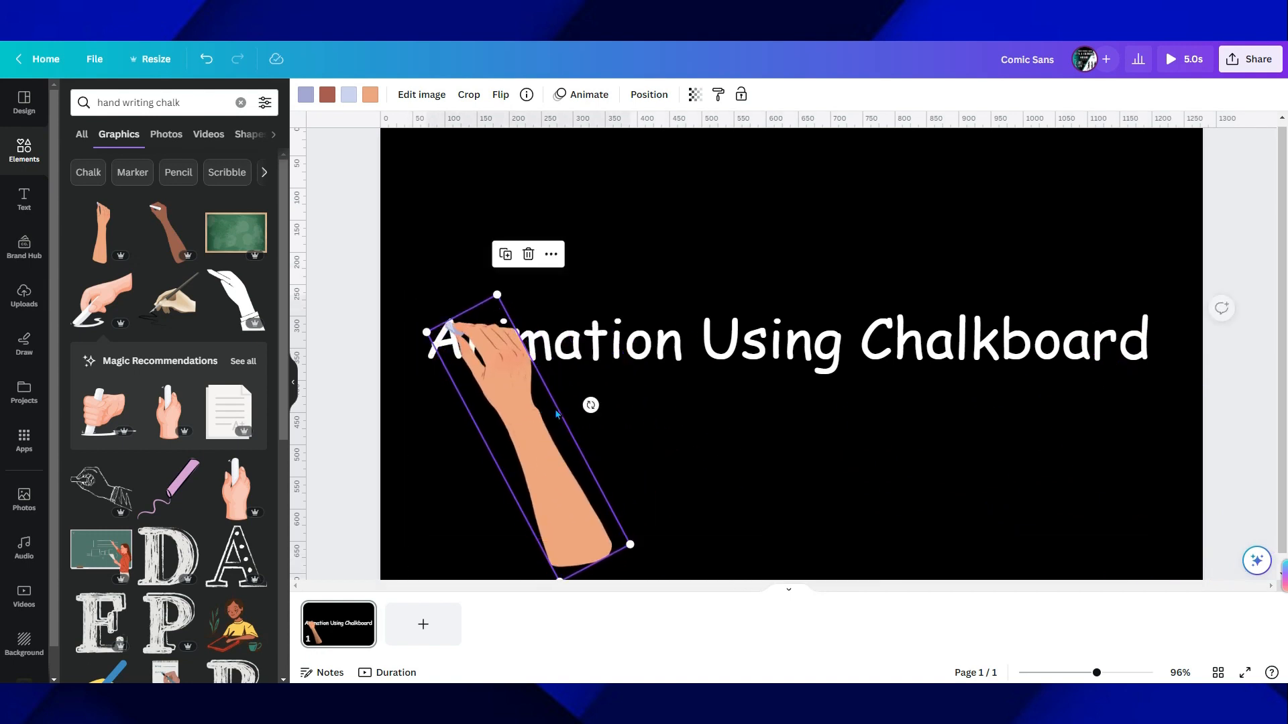
click(432, 436)
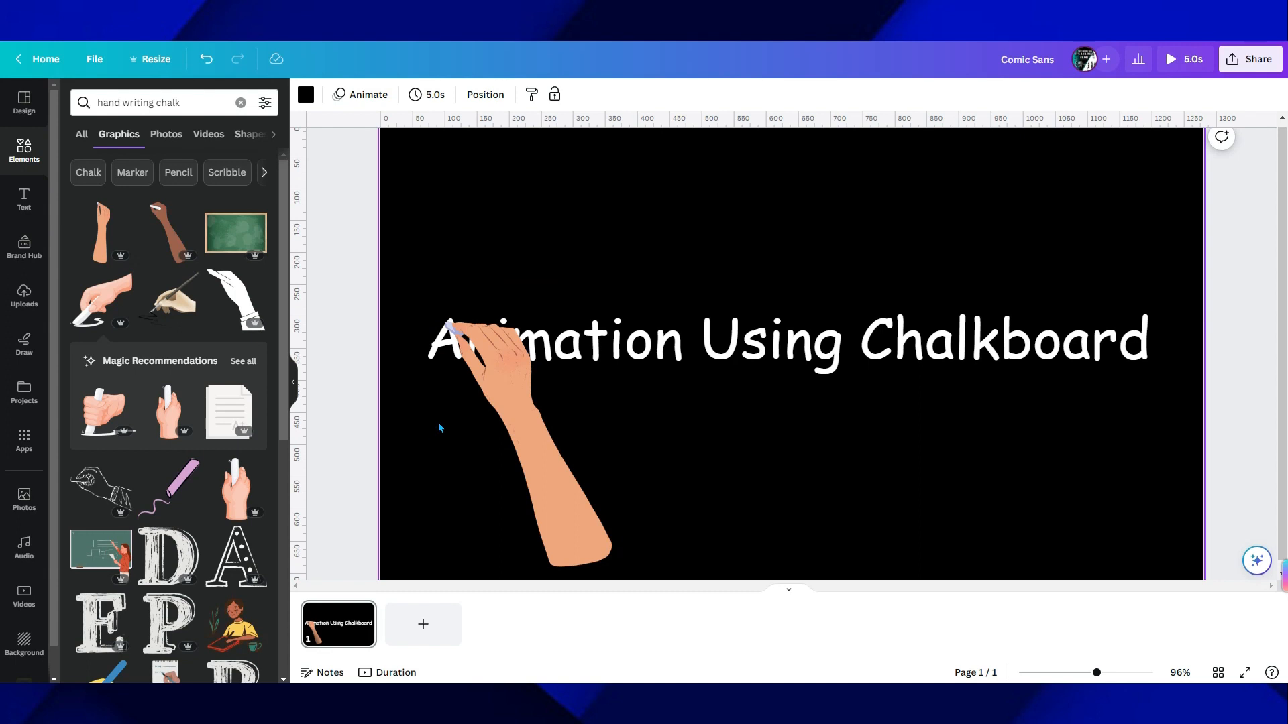
click(540, 422)
mouse_move(560, 575)
mouse_down()
mouse_move(561, 530)
mouse_move(485, 426)
mouse_move(559, 573)
mouse_up()
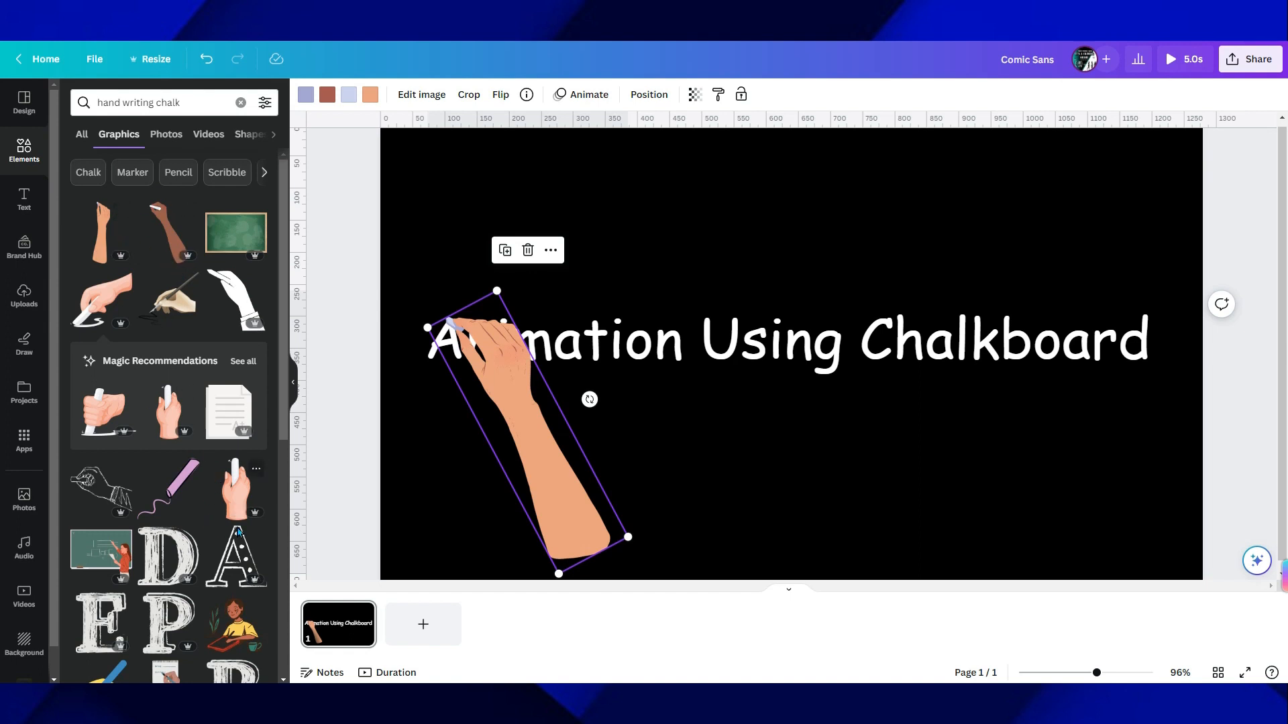
drag(530, 441, 533, 436)
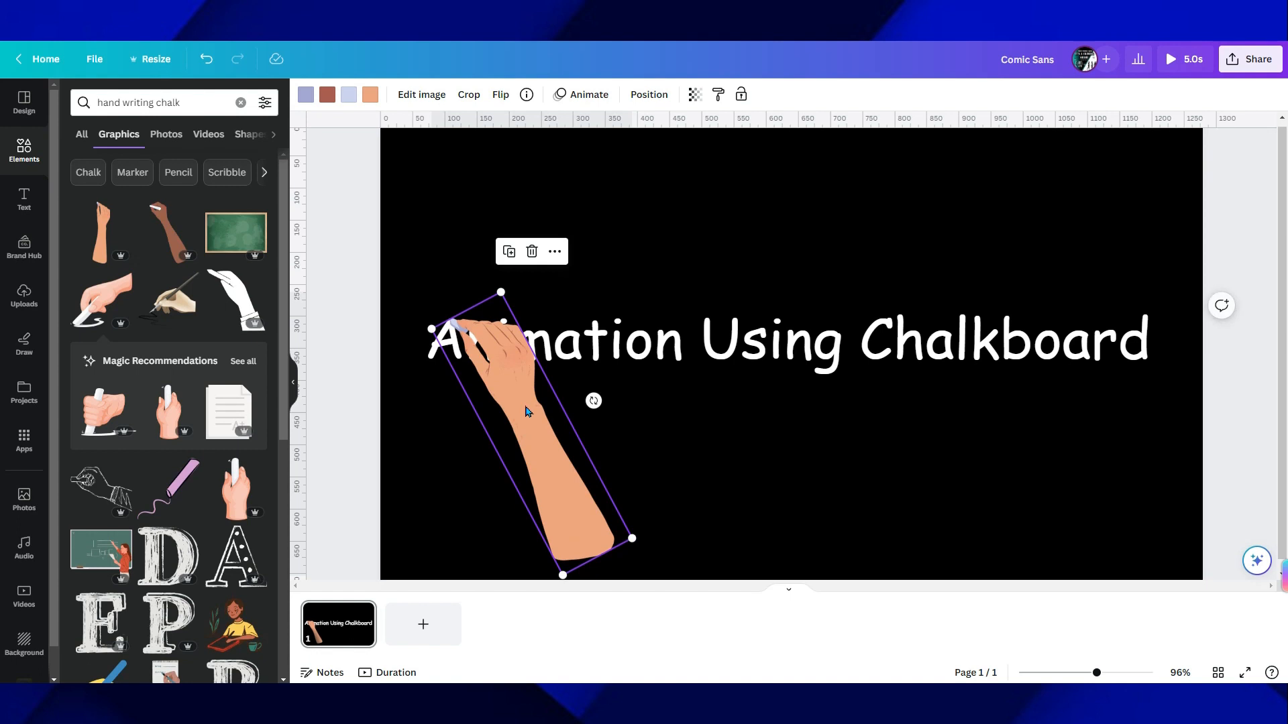
drag(527, 380, 521, 380)
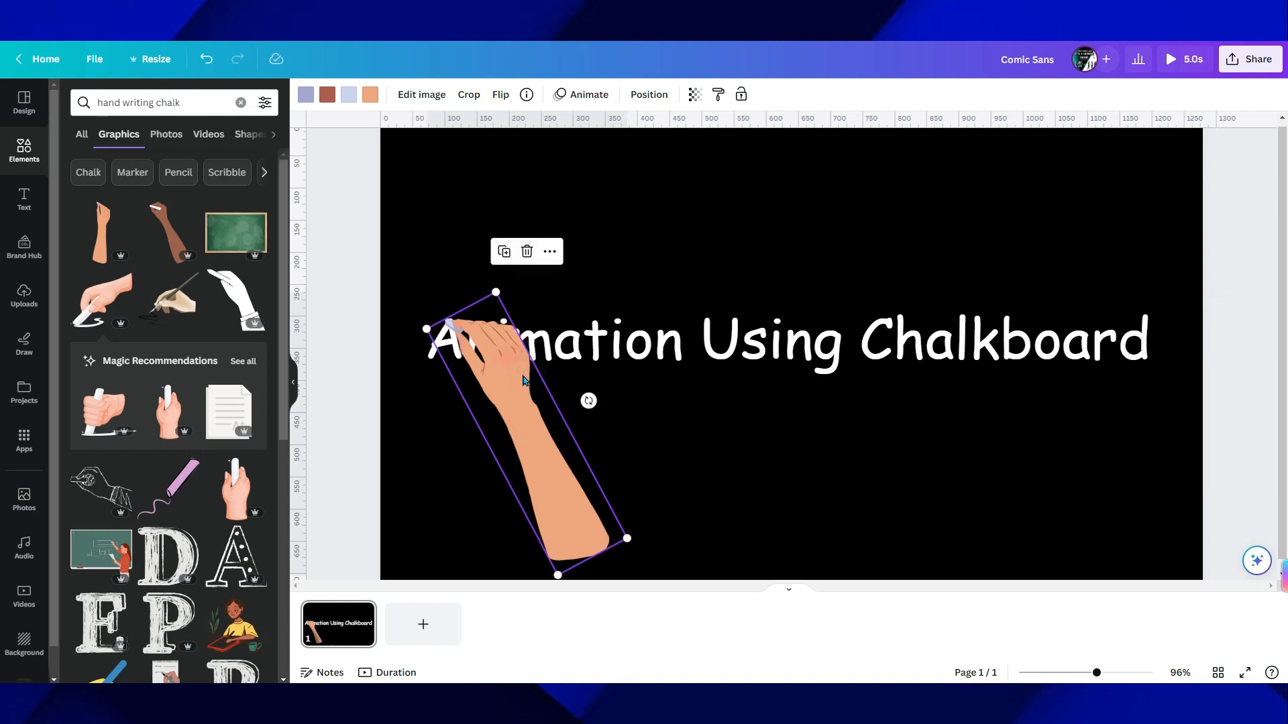
Create a custom animation path moving the forearm from the title's first letter to the page's right edge, and preview it with durations shown.
click(585, 100)
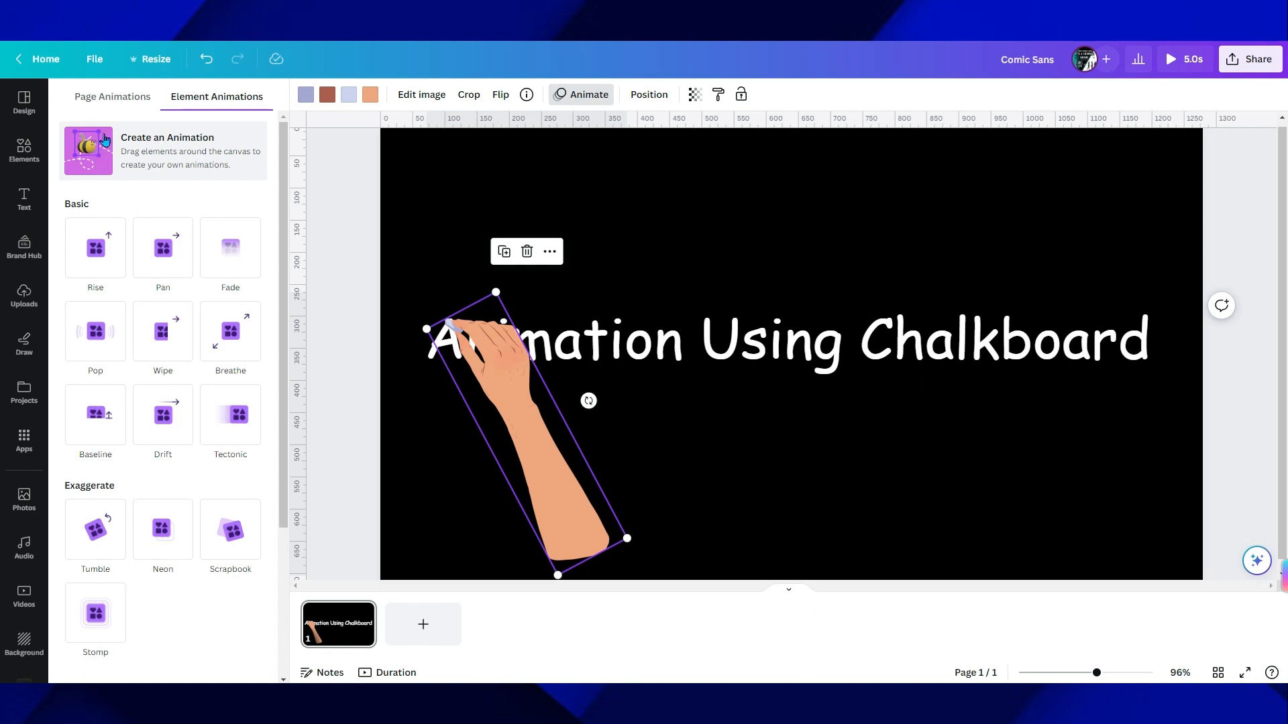
click(779, 337)
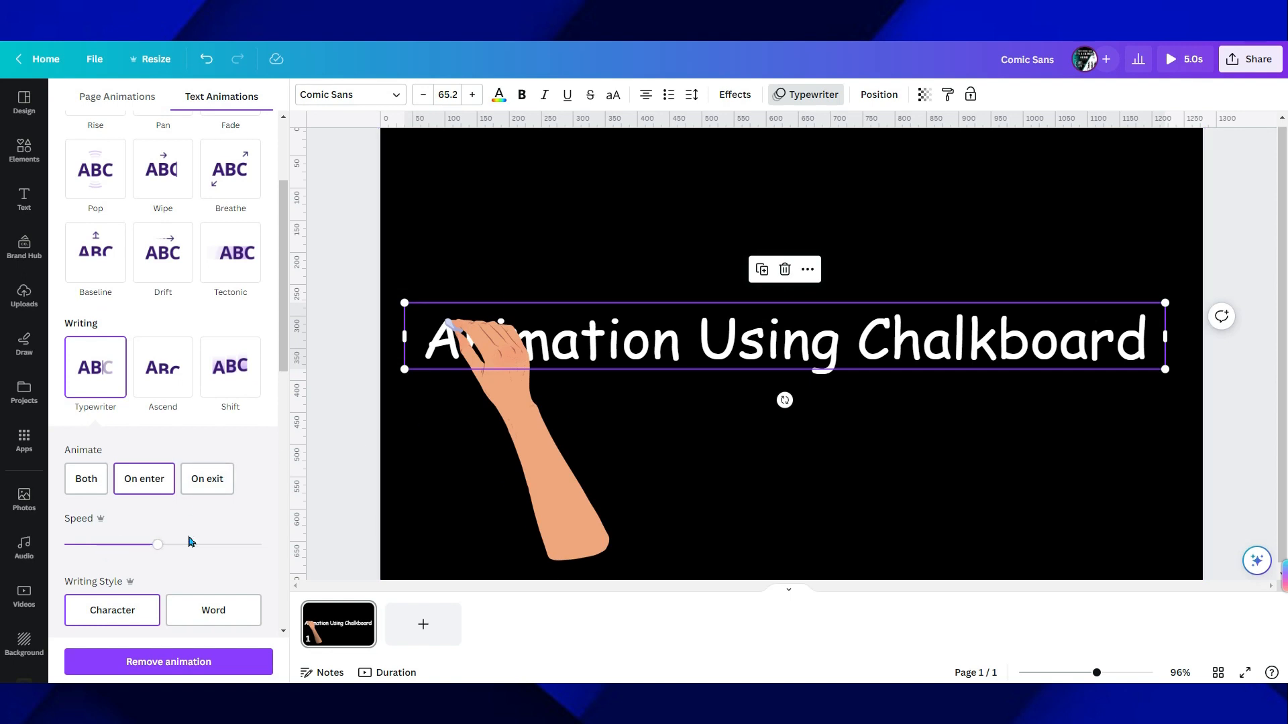
click(523, 423)
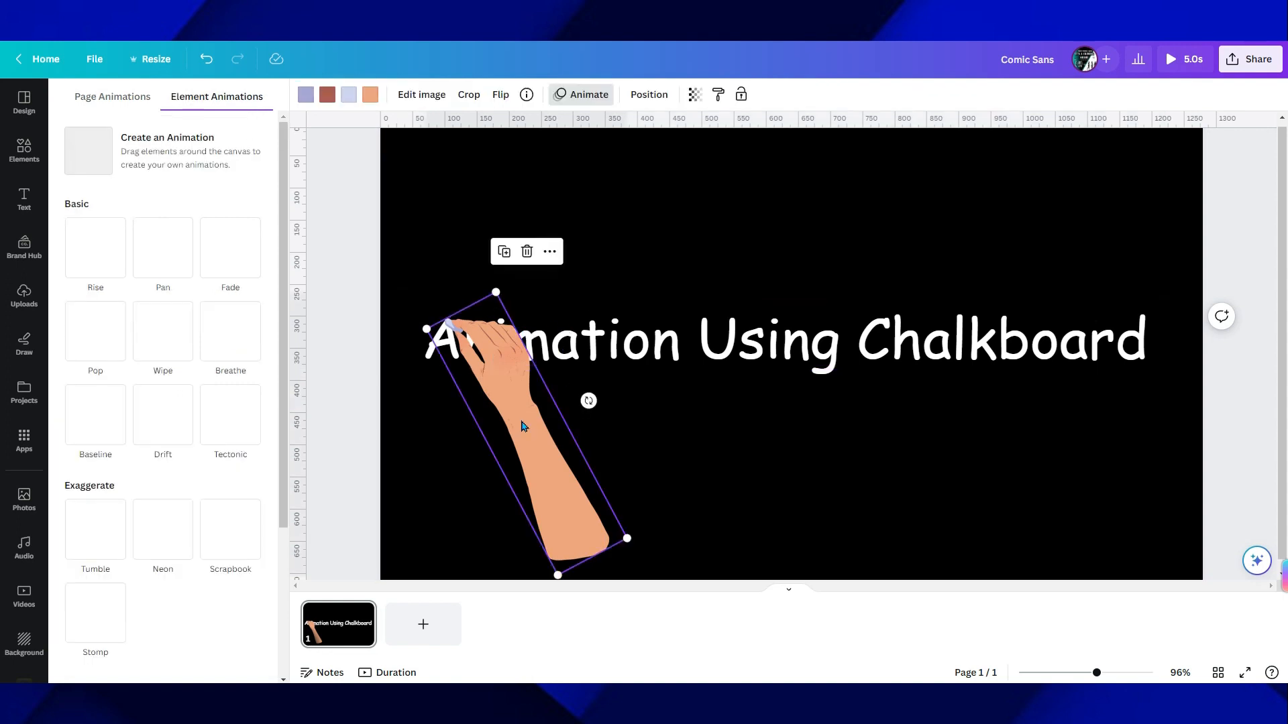
click(90, 161)
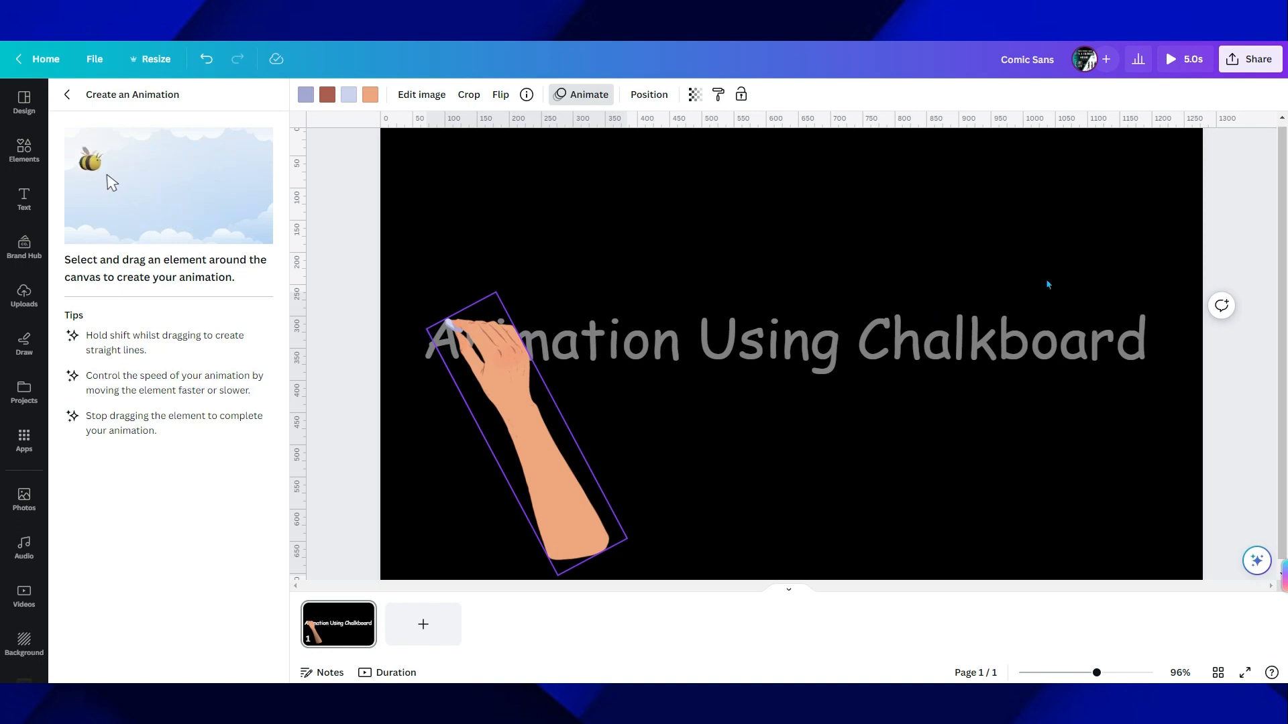
click(520, 396)
mouse_move(519, 396)
mouse_down()
mouse_move(708, 402)
mouse_move(793, 389)
mouse_move(897, 419)
mouse_move(1050, 400)
mouse_move(1203, 401)
mouse_up()
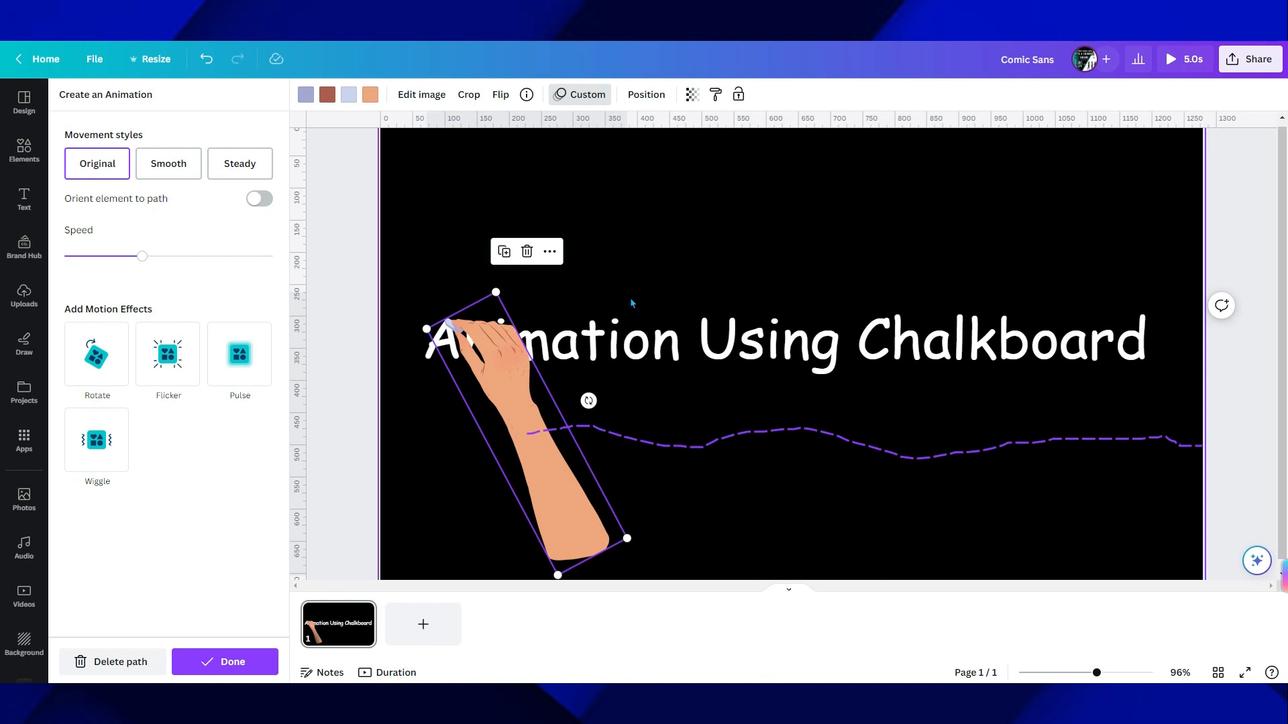
click(385, 672)
click(322, 625)
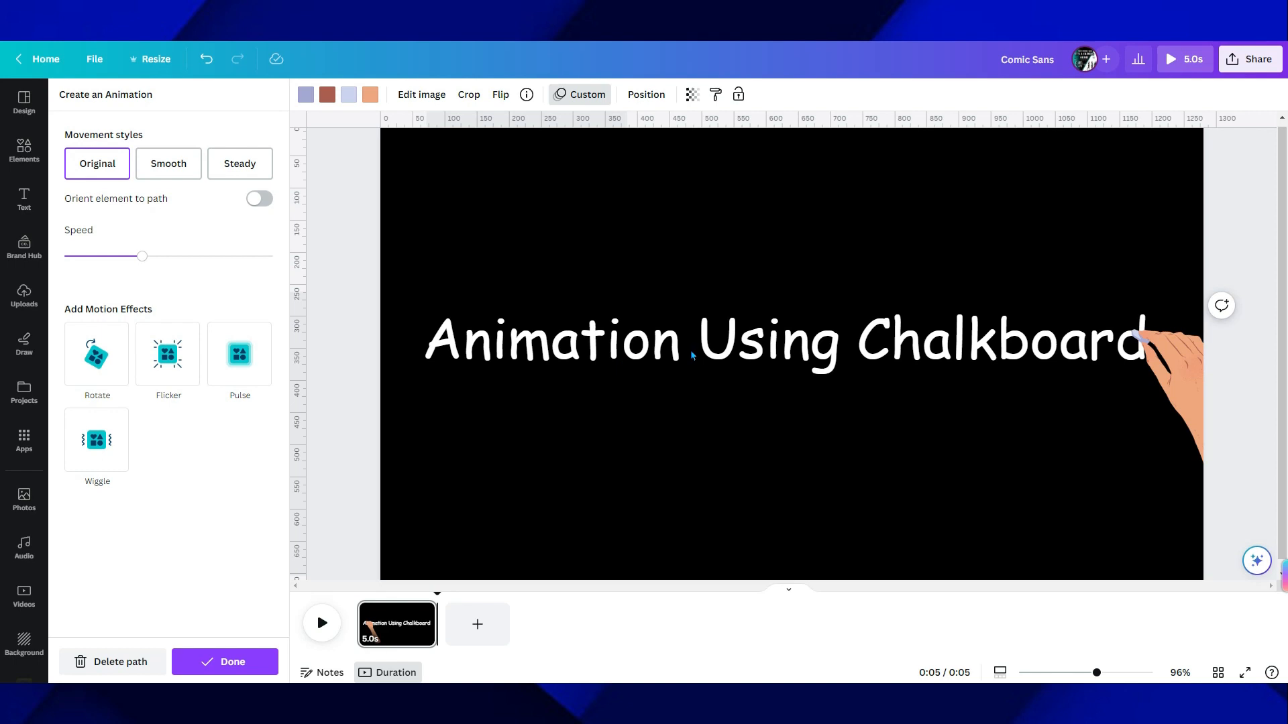
Delete the forearm's motion path, record a new one along the title to its last letter, and preview the page.
click(1174, 380)
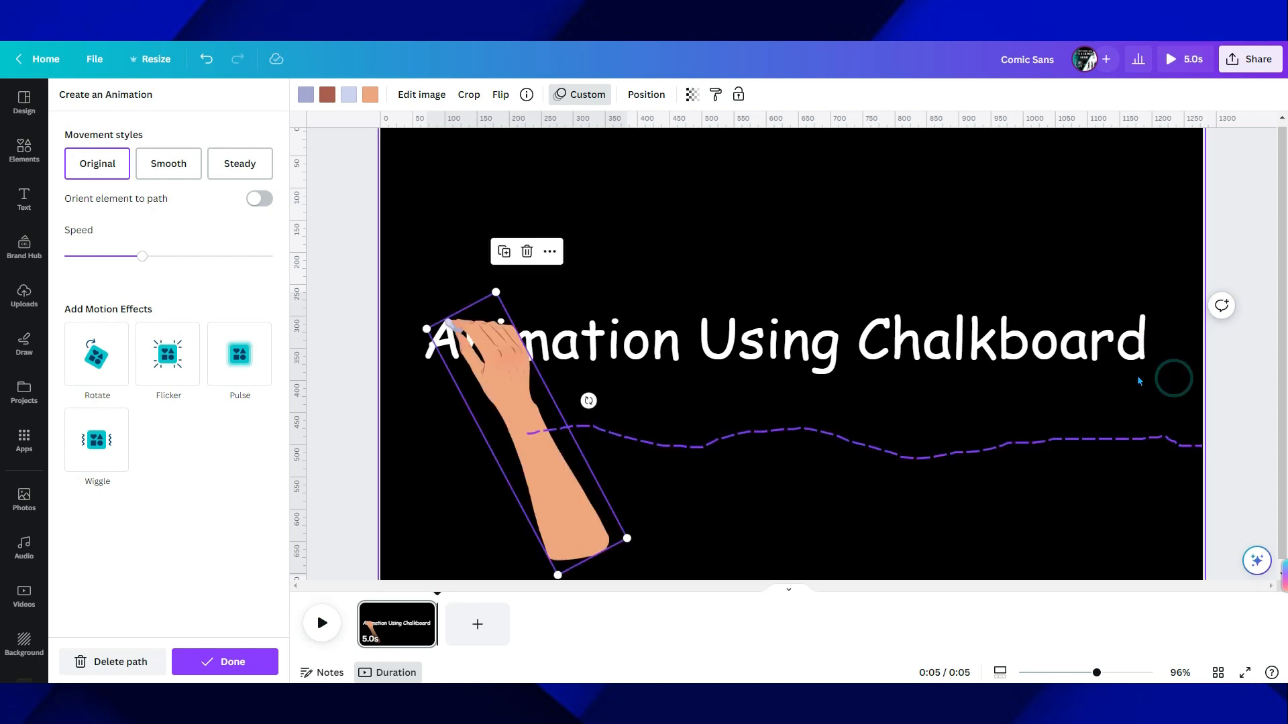
click(114, 663)
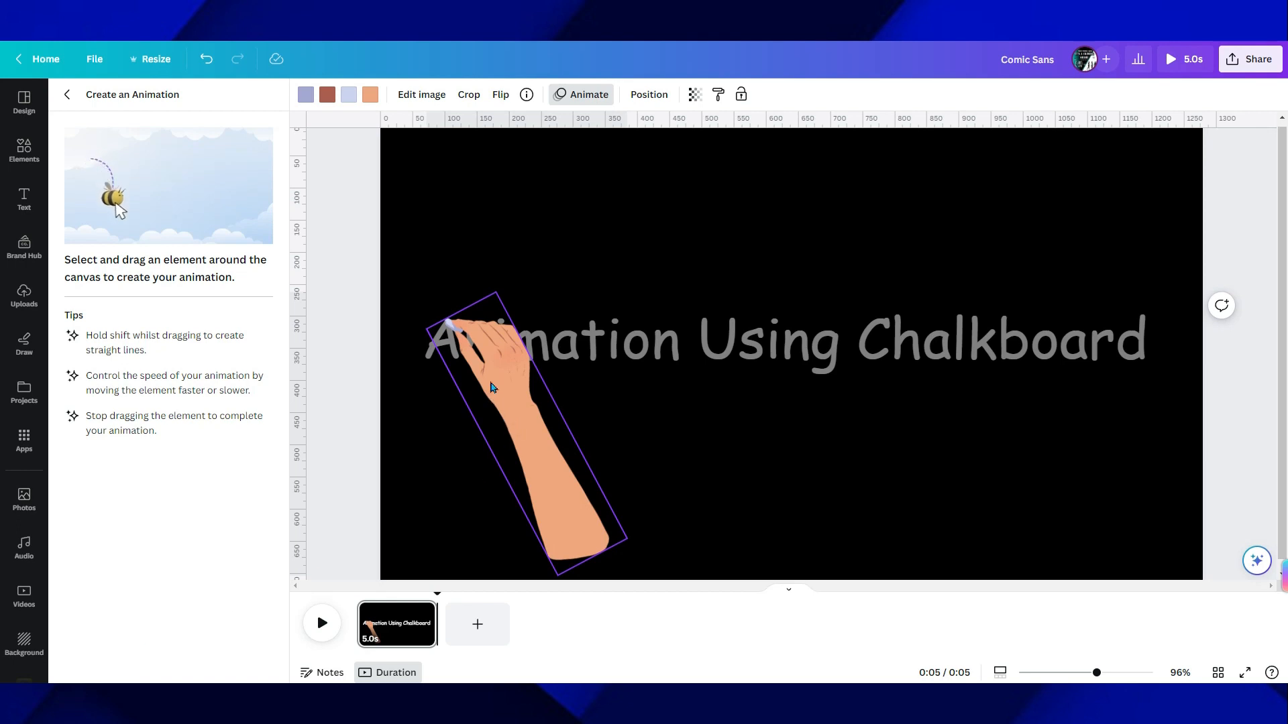
mouse_move(487, 380)
mouse_down()
mouse_move(696, 385)
mouse_move(880, 419)
mouse_move(1181, 386)
mouse_up()
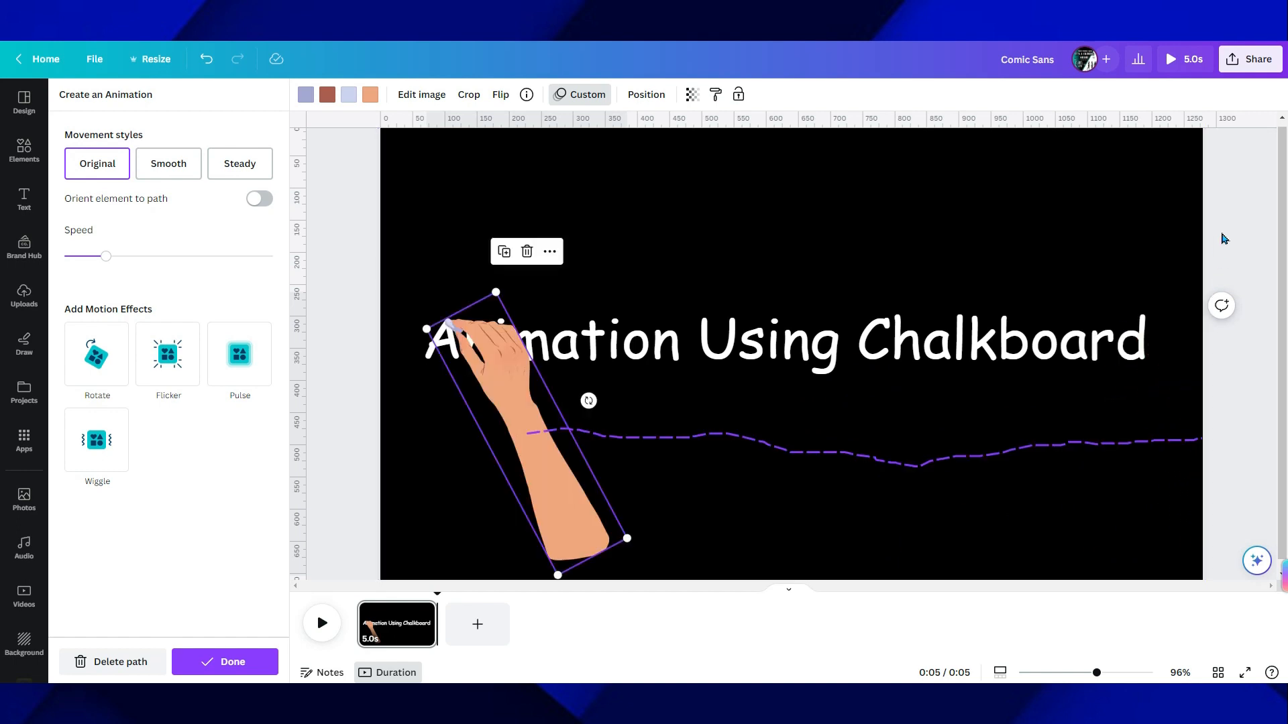
click(1239, 211)
click(320, 624)
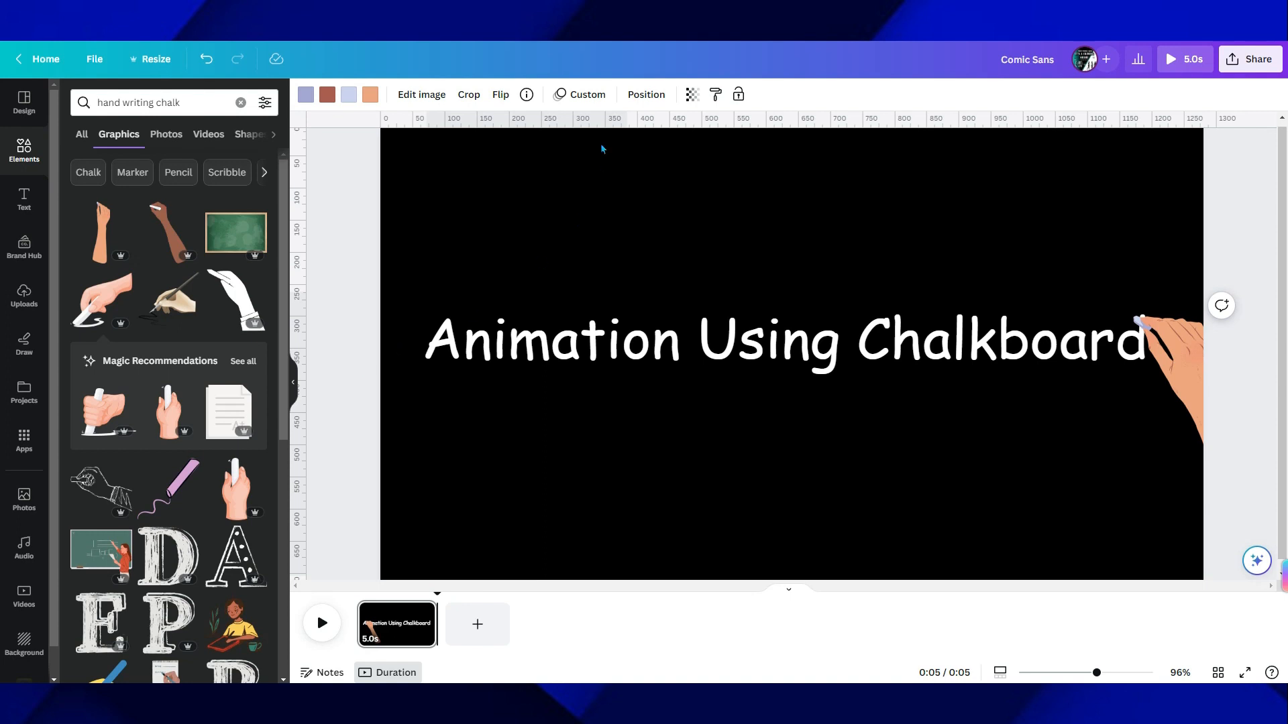
Try slower speeds for the title's Typewriter animation, and undo both speed changes.
click(761, 352)
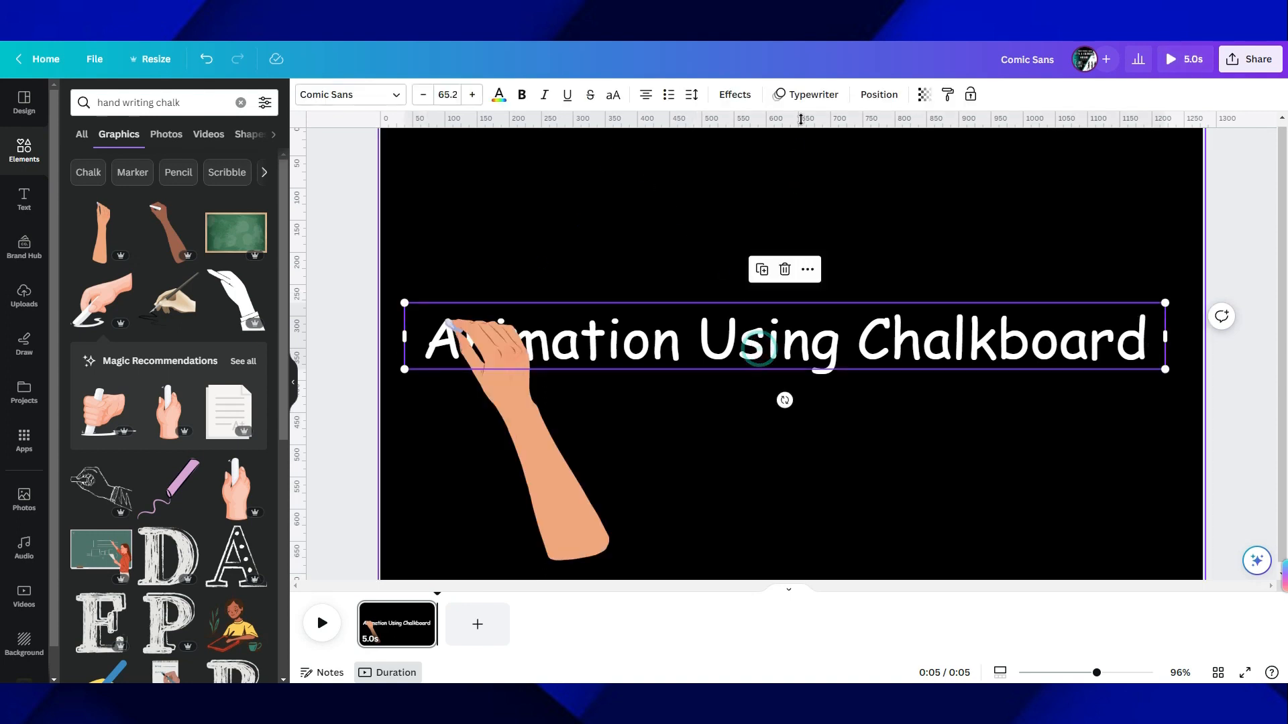
click(789, 97)
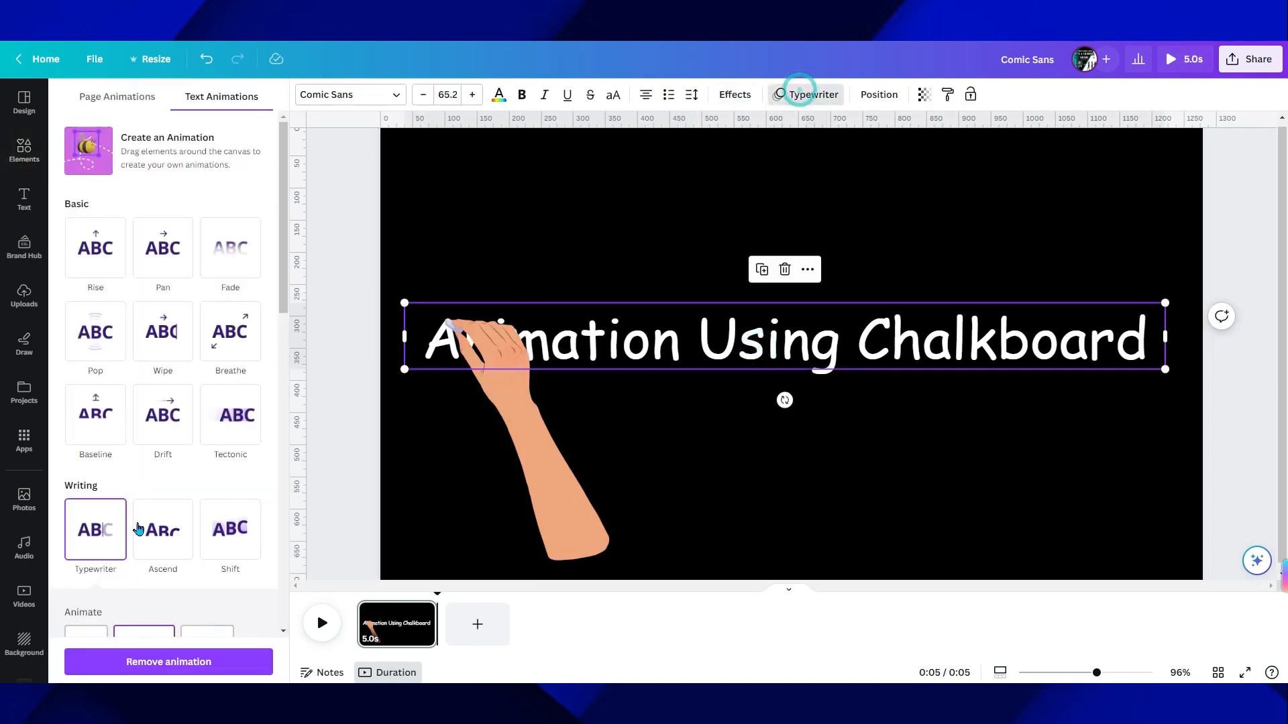
scroll(156, 558, down, 2)
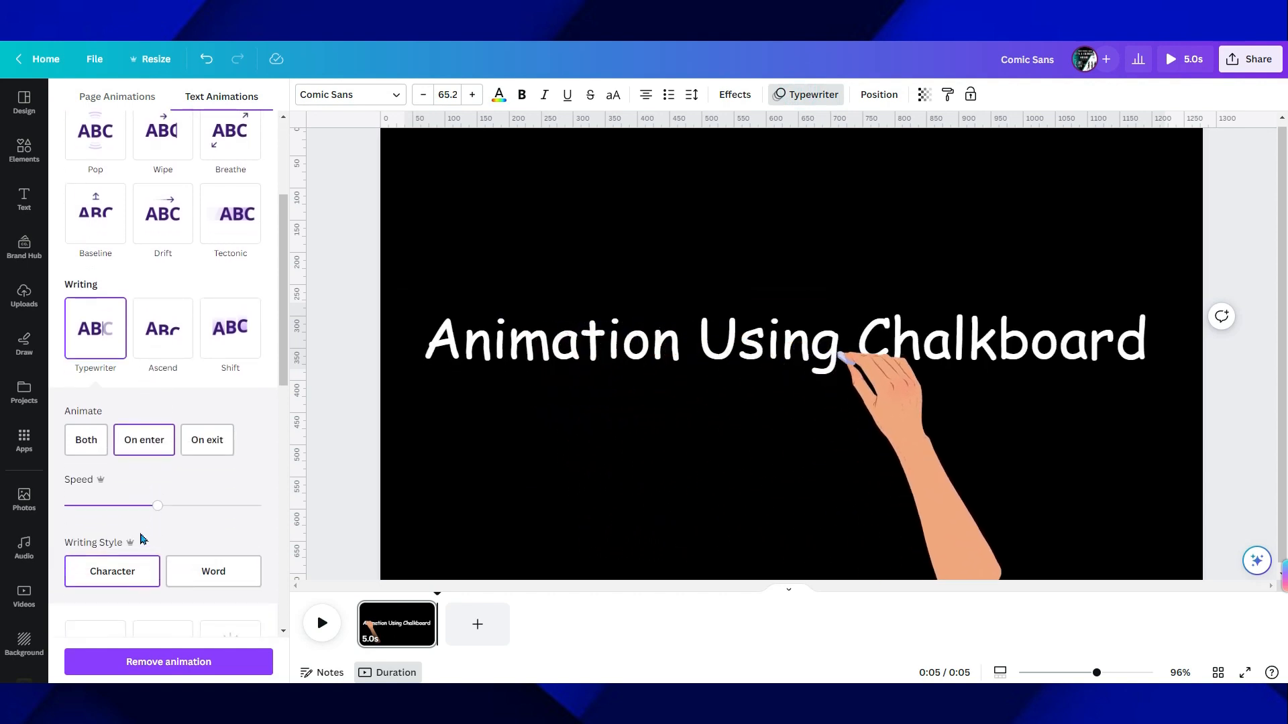
click(146, 507)
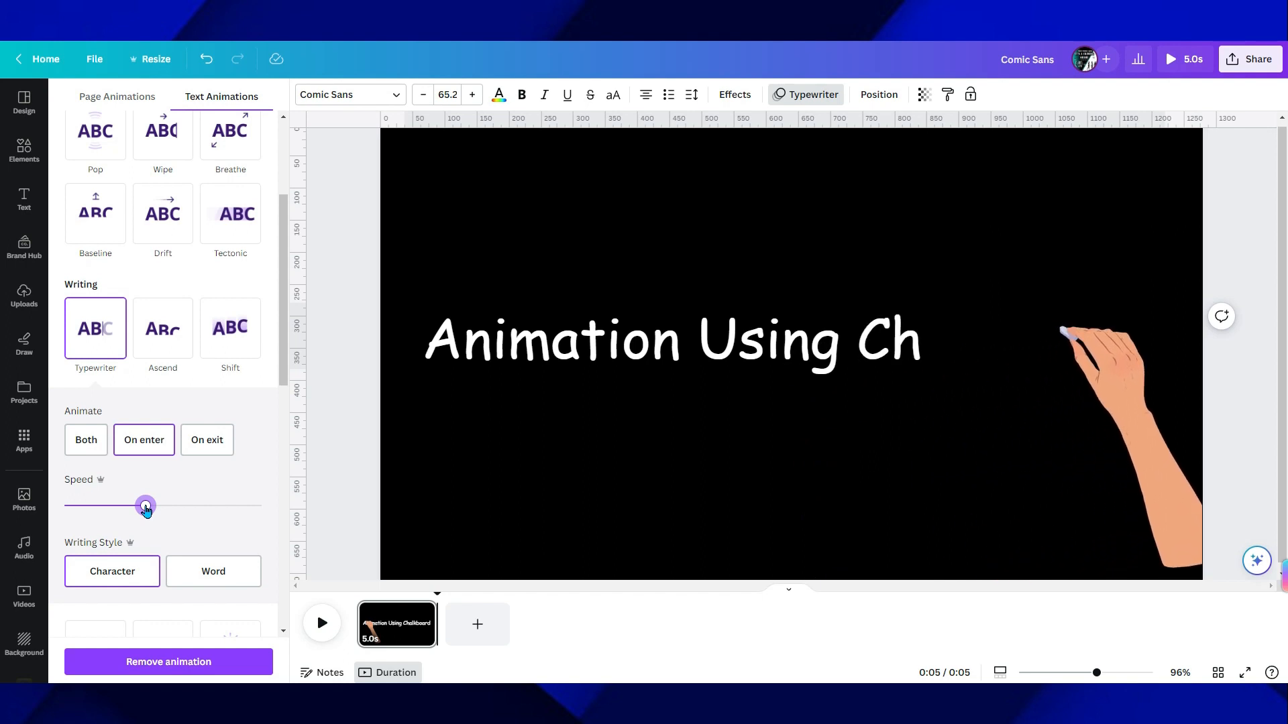
click(118, 509)
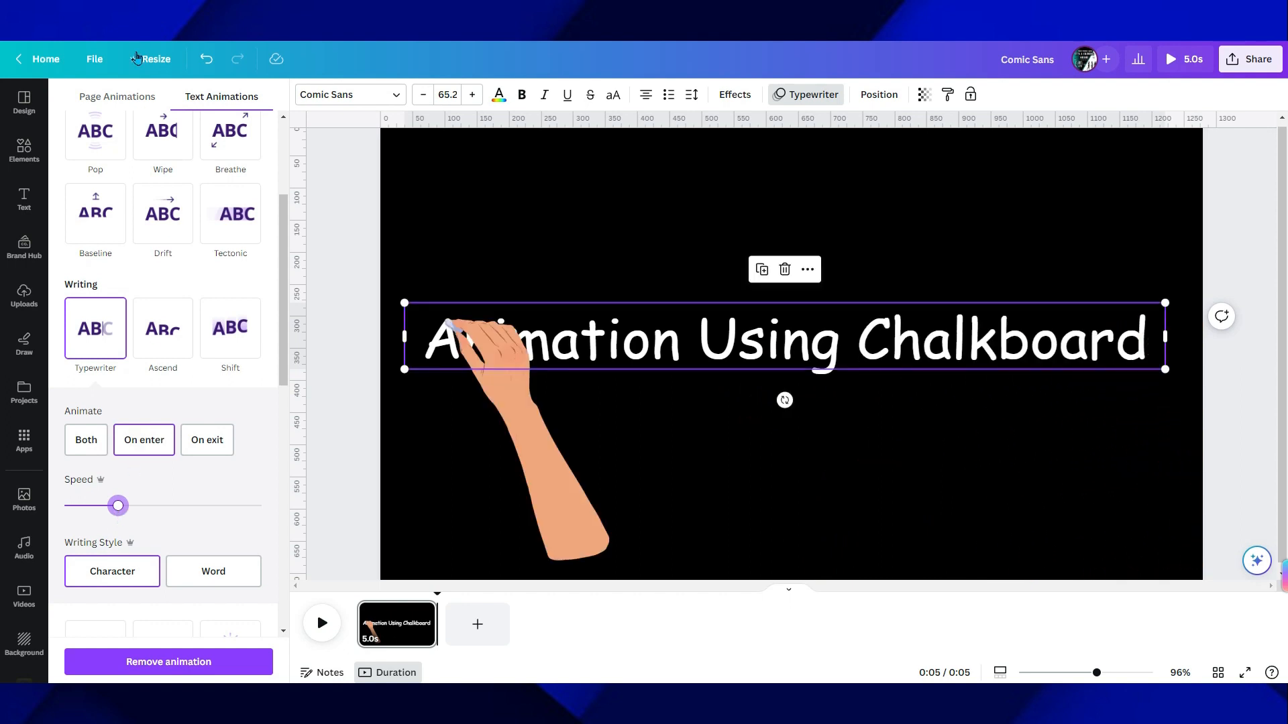
click(205, 59)
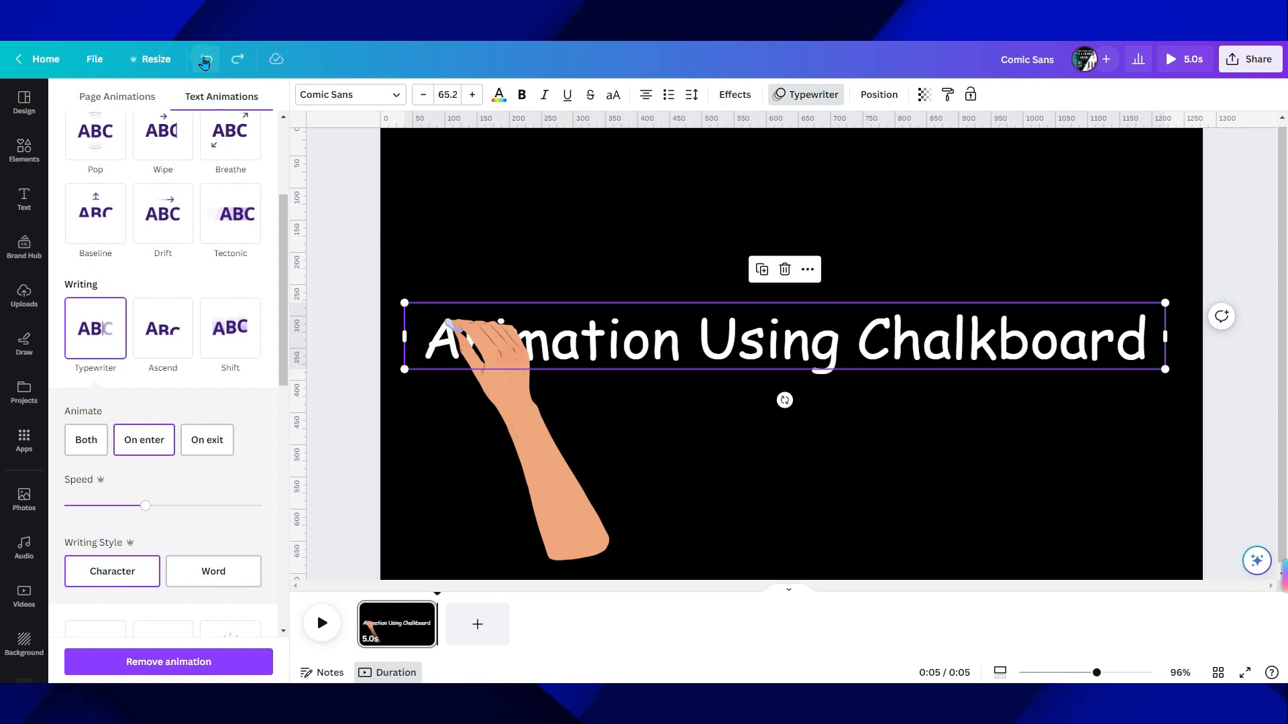
click(205, 65)
Play the page repeatedly to check the timing of the chalk hand against the title's writing.
click(322, 628)
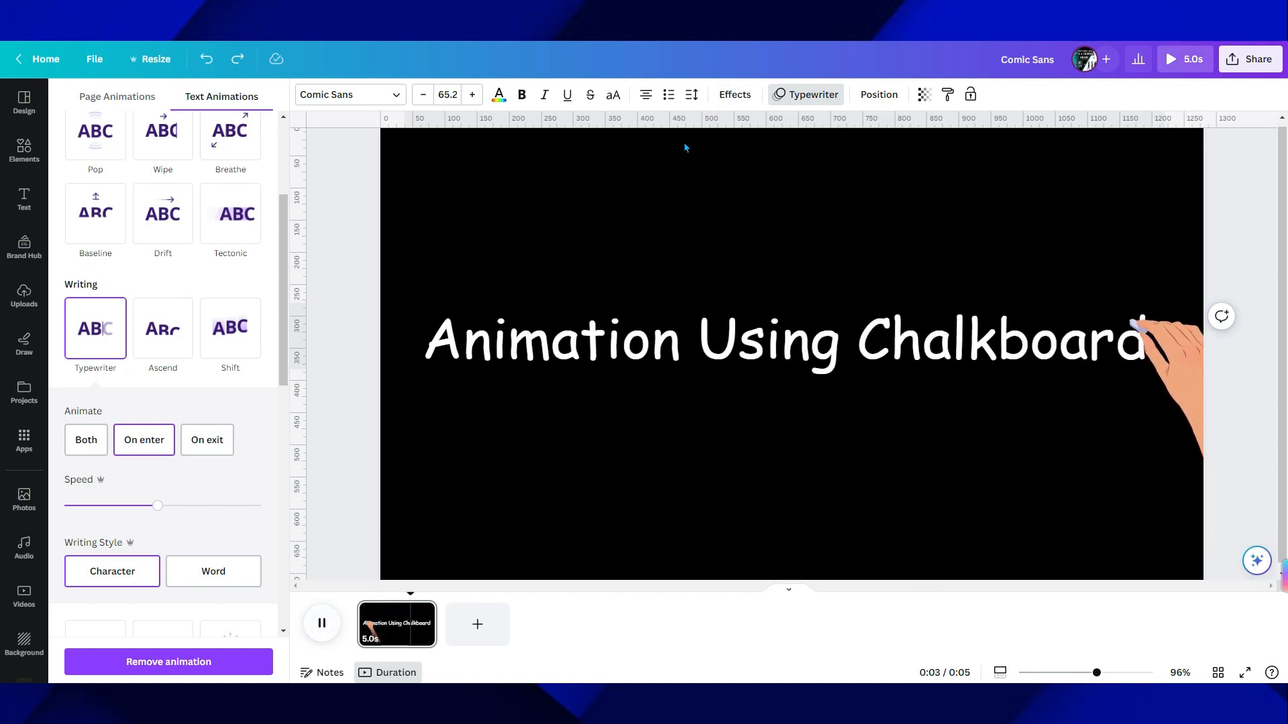
click(610, 335)
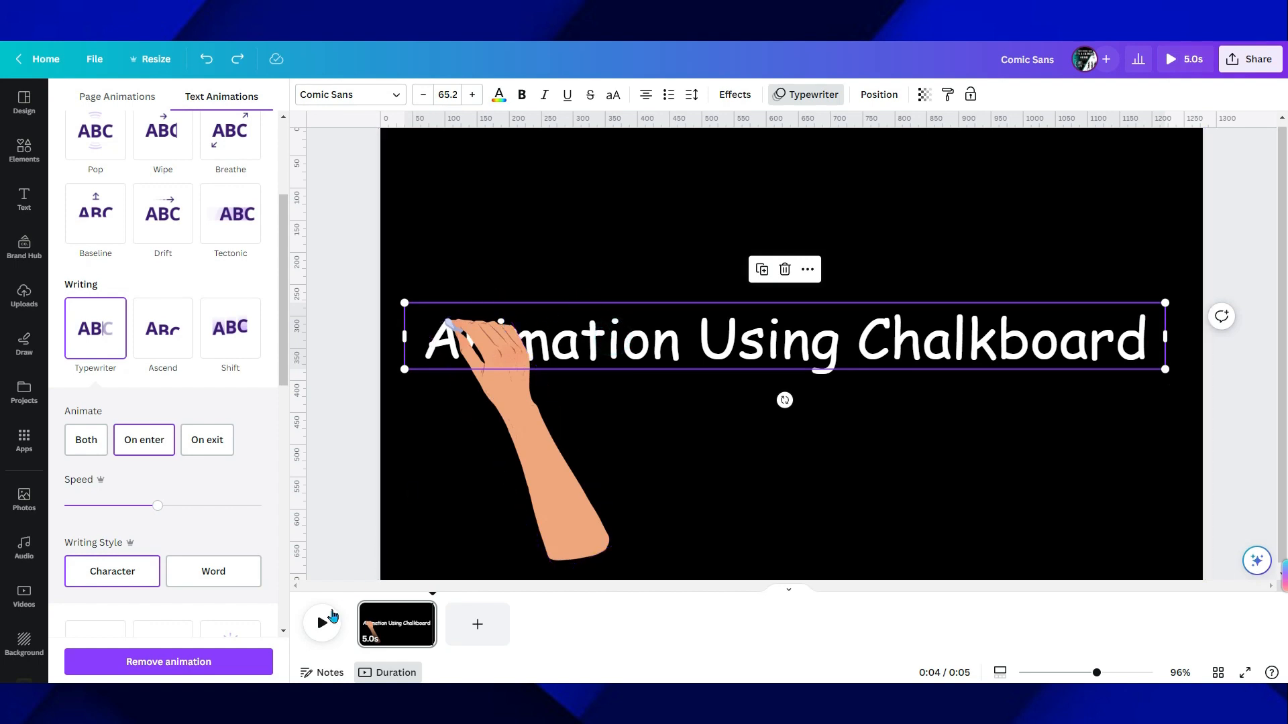
click(325, 625)
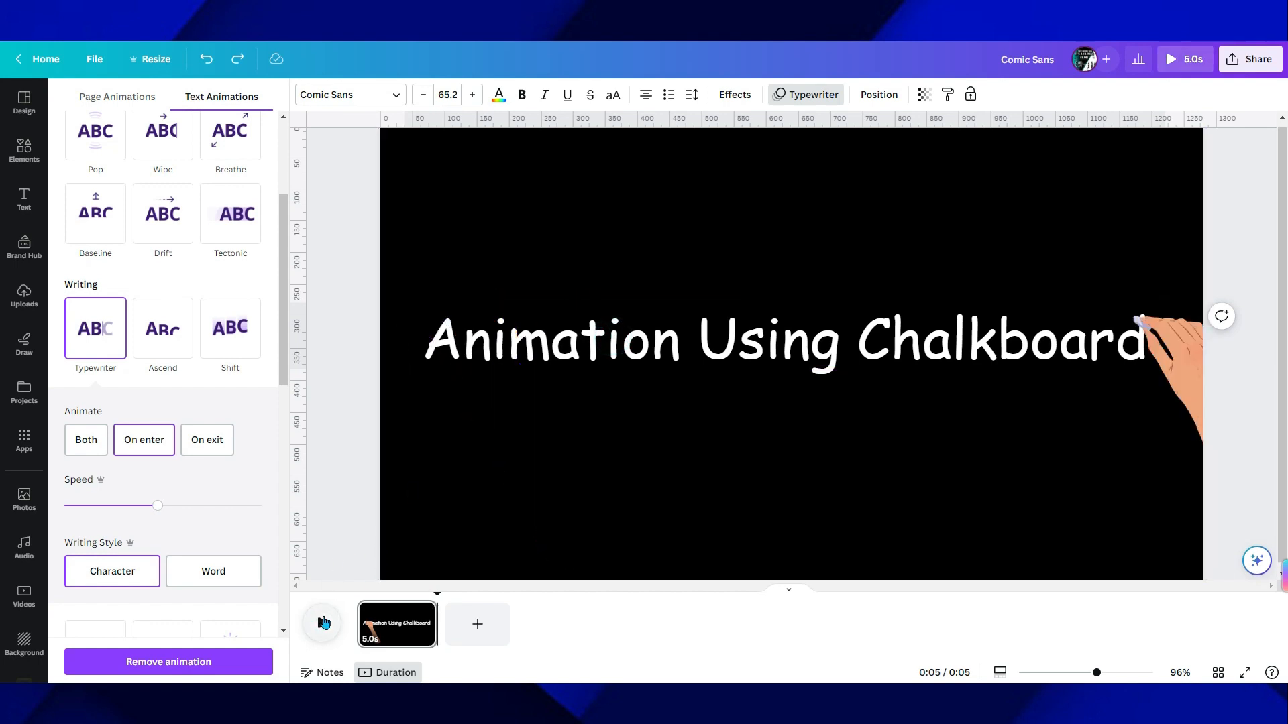
click(323, 623)
Nudge the forearm slightly down and to the left, and replace its motion path with a new one running along the title.
click(1190, 365)
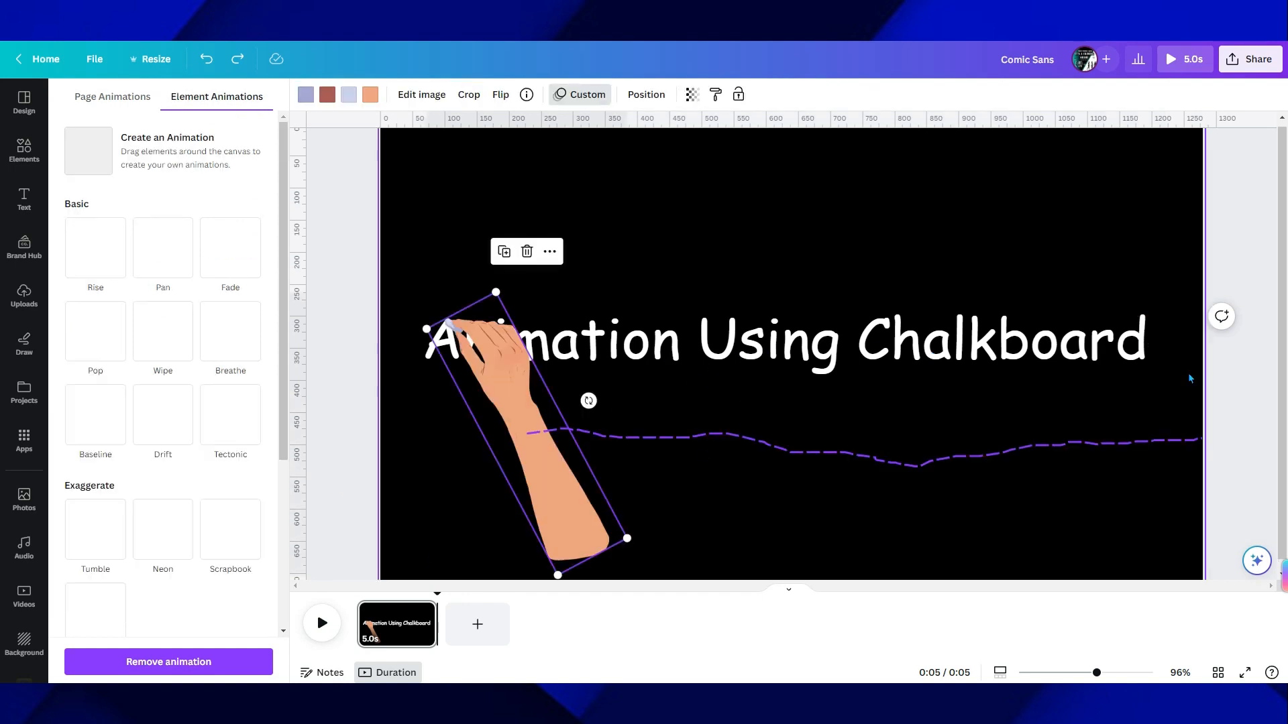
mouse_move(517, 376)
mouse_down()
mouse_move(509, 368)
mouse_move(513, 380)
mouse_up()
click(113, 666)
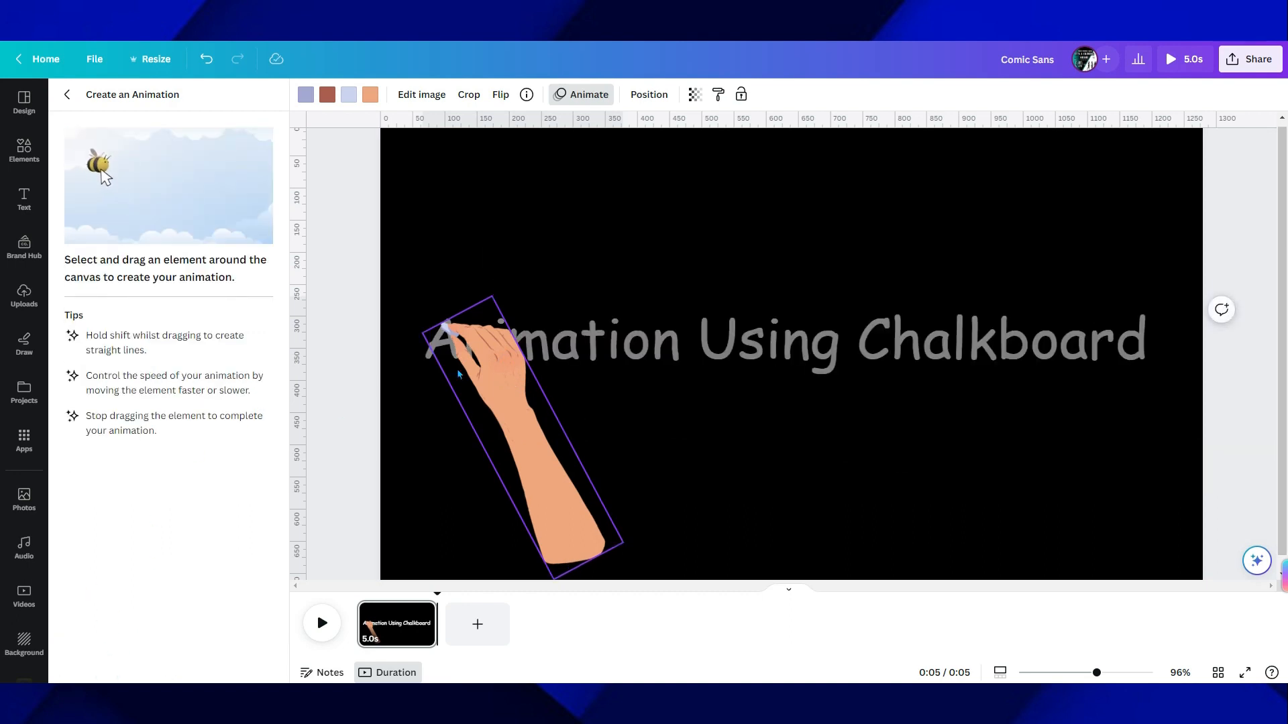
mouse_move(500, 387)
mouse_down()
mouse_move(595, 371)
mouse_move(696, 391)
mouse_move(1185, 406)
mouse_up()
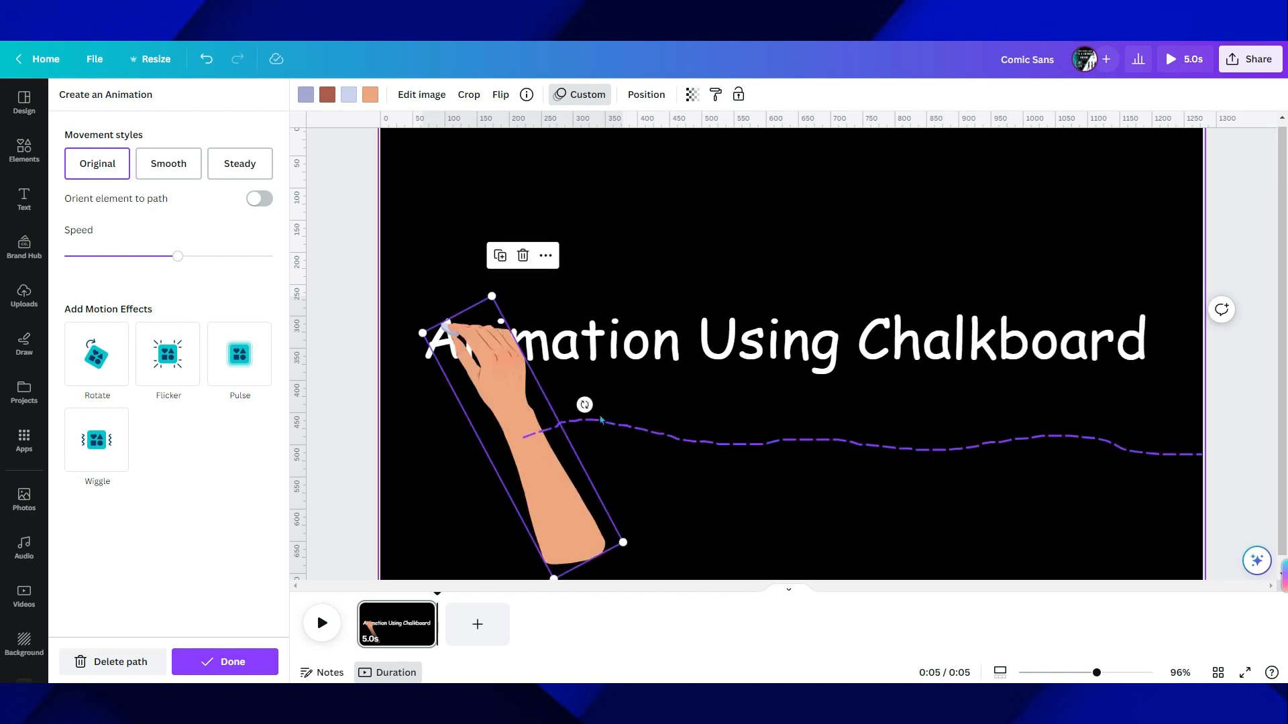
Re-record the forearm's motion path from the title's first letter to its last, and set the movement style to Steady.
click(117, 660)
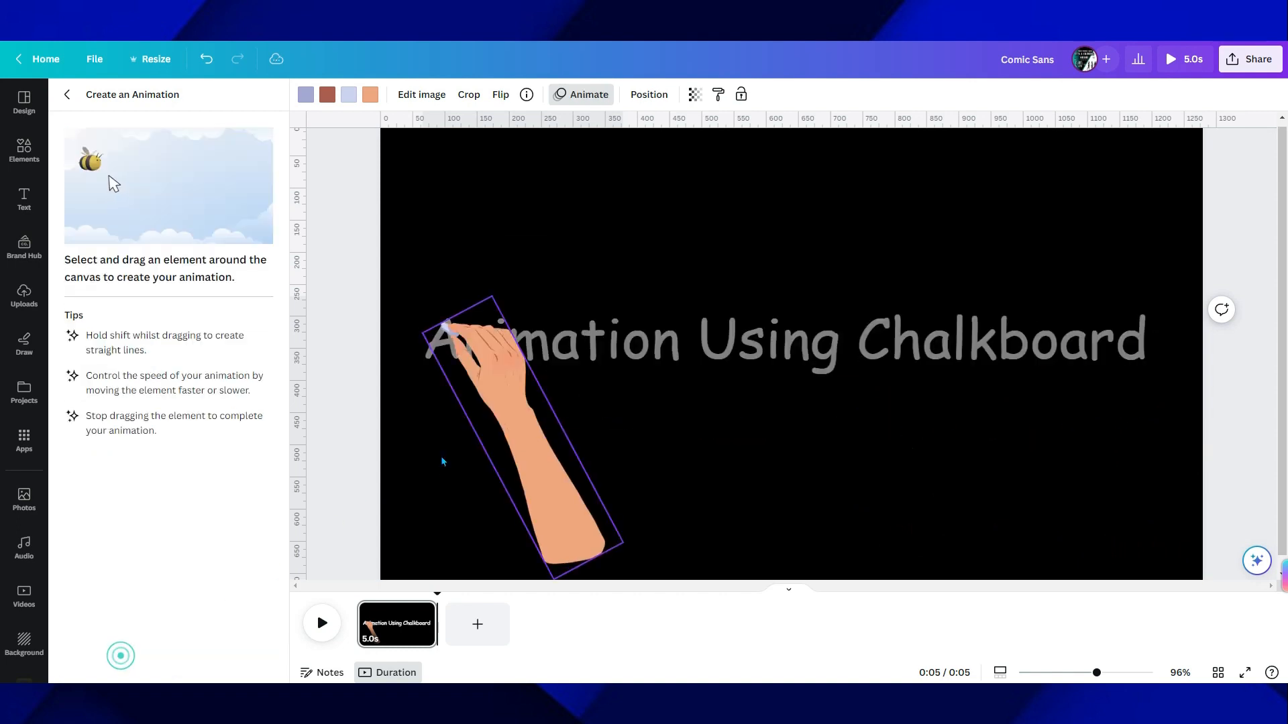
mouse_move(494, 376)
mouse_down()
mouse_move(841, 406)
mouse_move(1174, 390)
mouse_up()
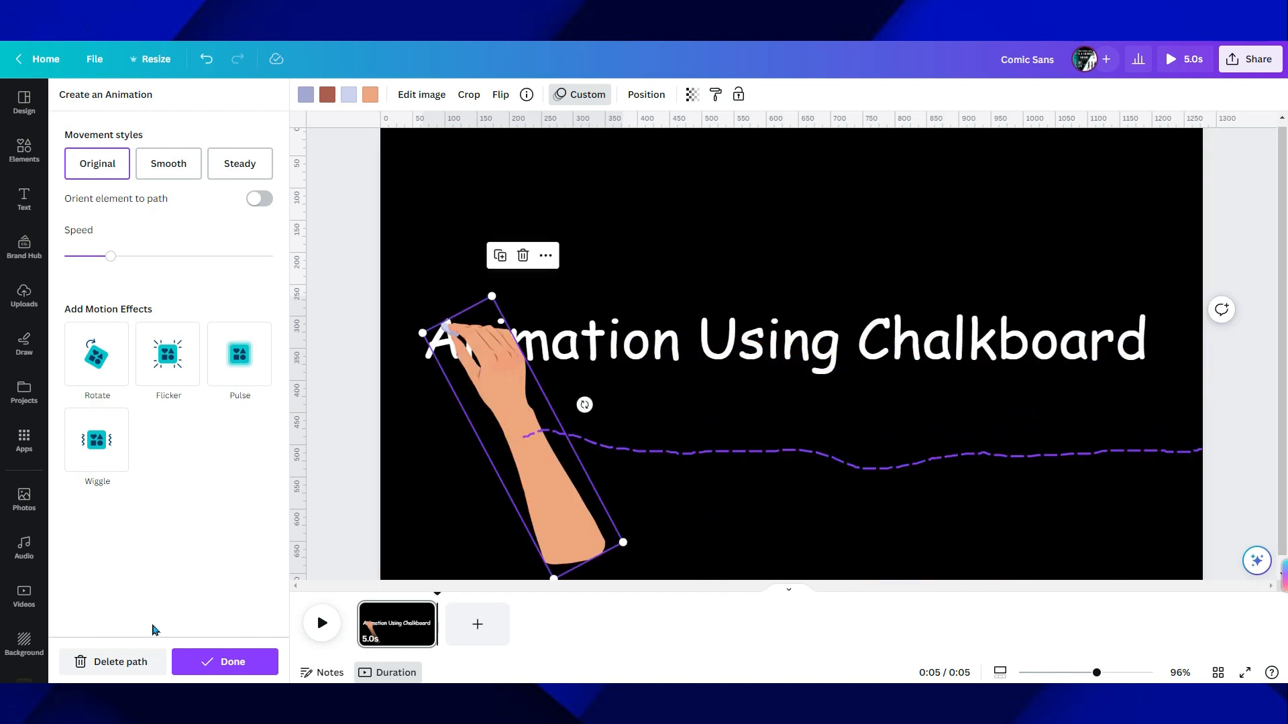
click(124, 656)
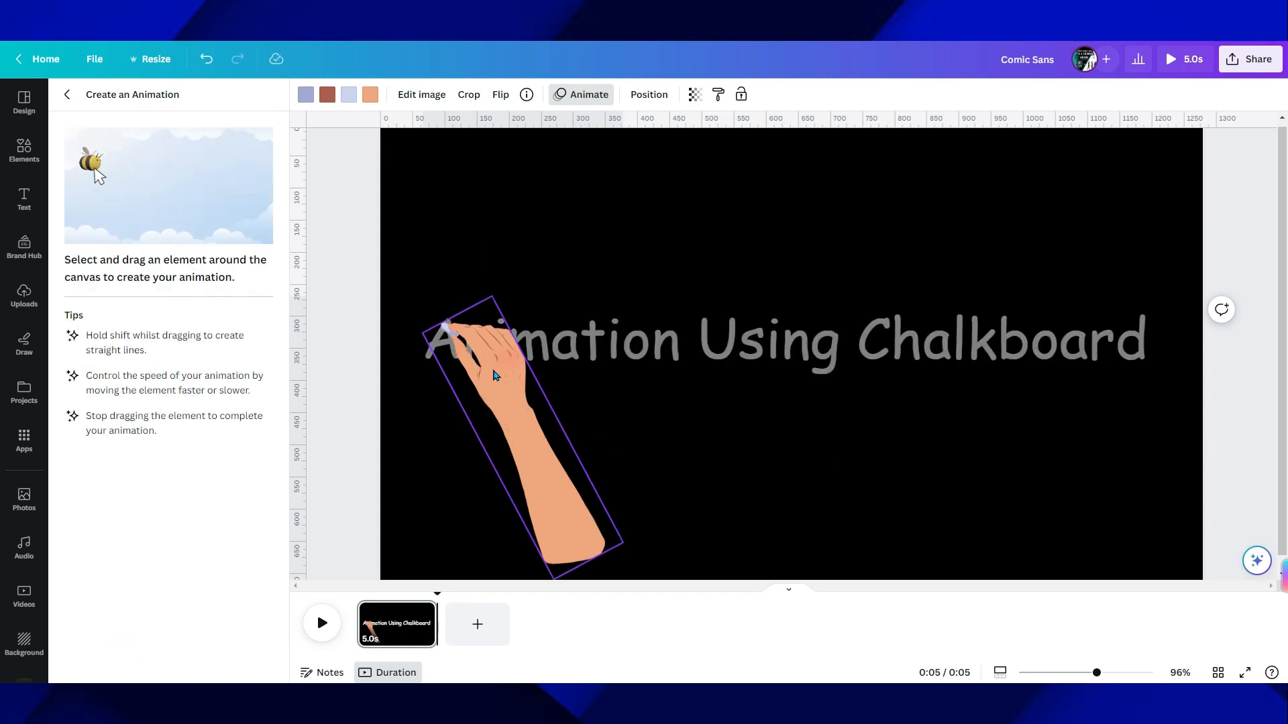
mouse_move(492, 377)
mouse_down()
mouse_move(714, 398)
mouse_move(1101, 400)
mouse_move(1190, 385)
mouse_up()
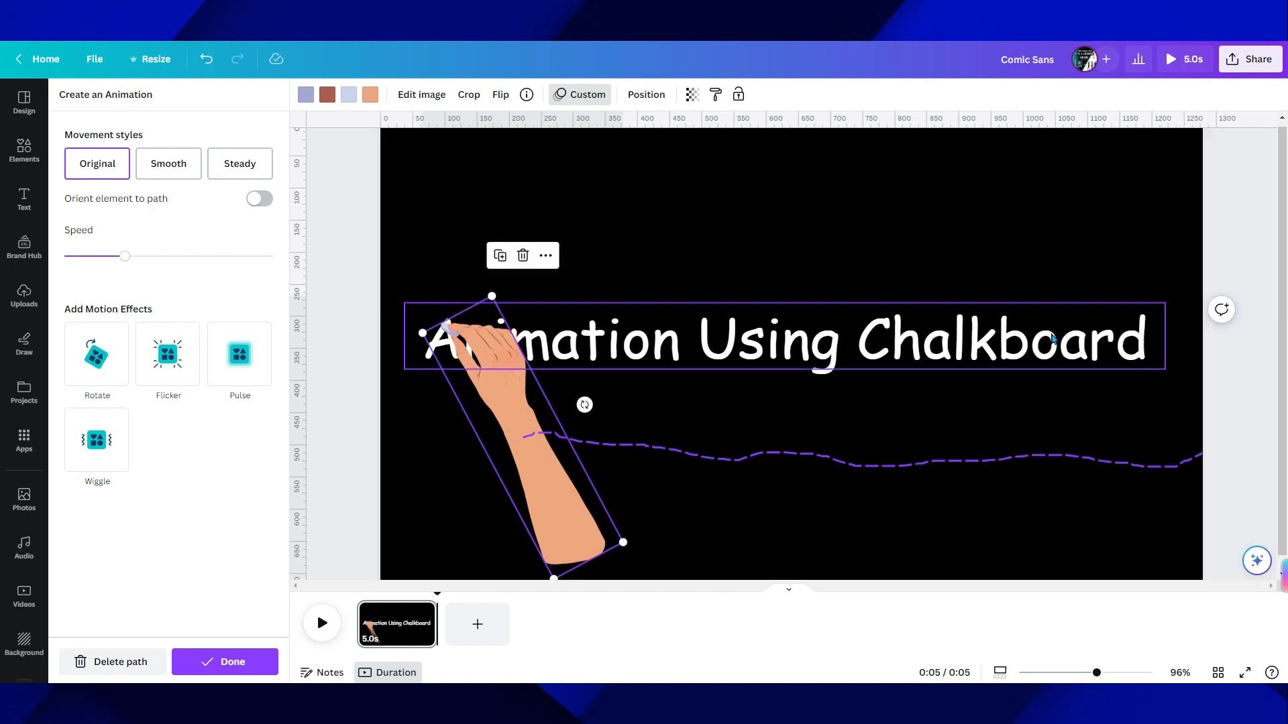
click(161, 167)
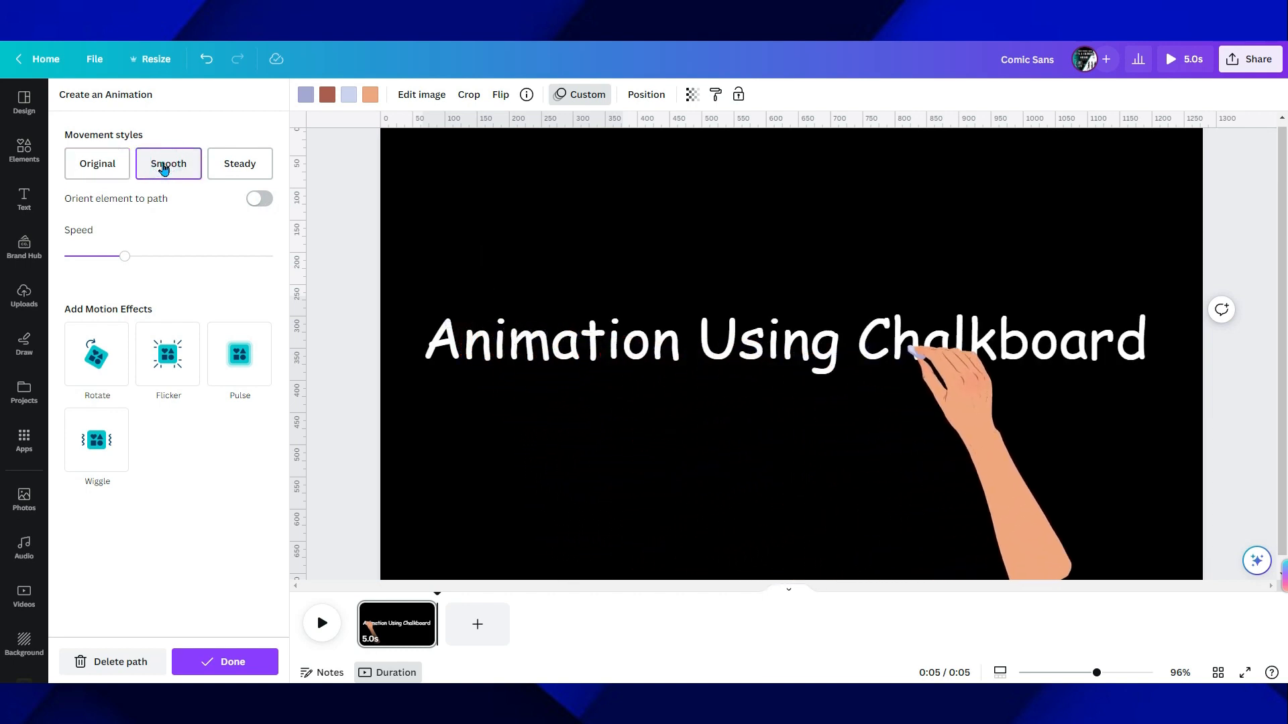
click(231, 166)
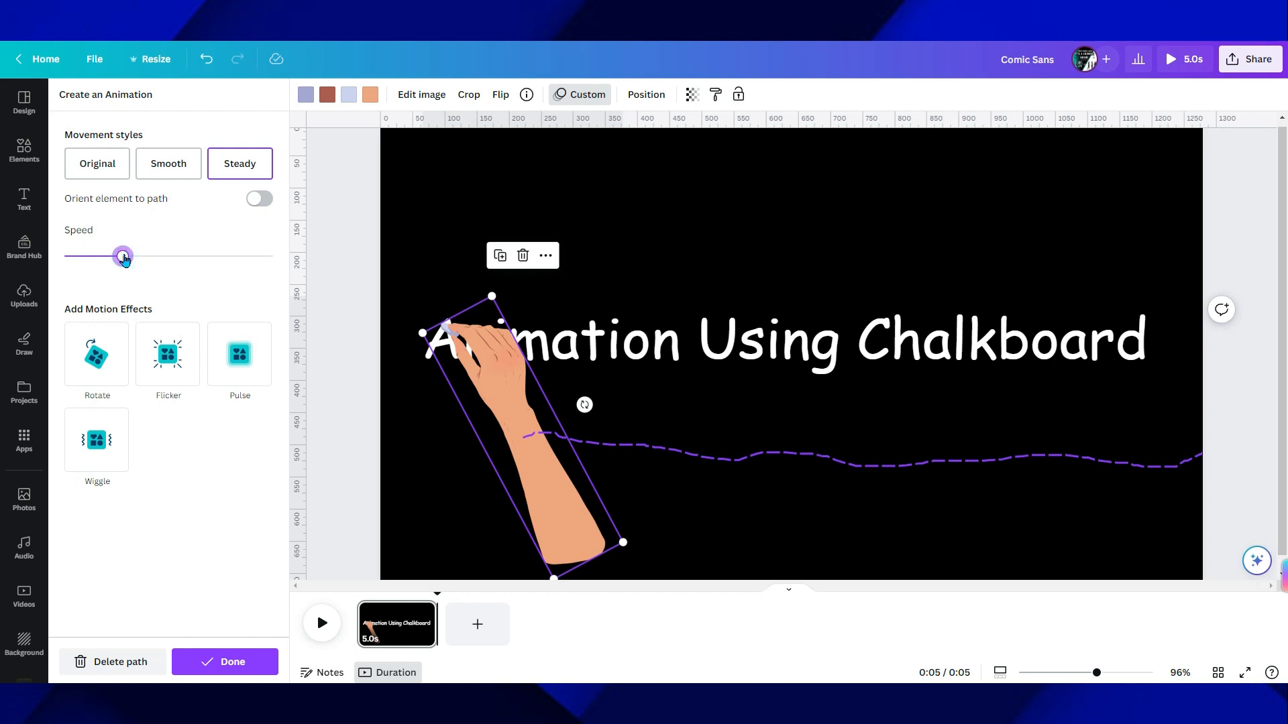
Fine-tune the forearm's movement speed, raising it slightly to about one third of its range.
drag(133, 260, 137, 256)
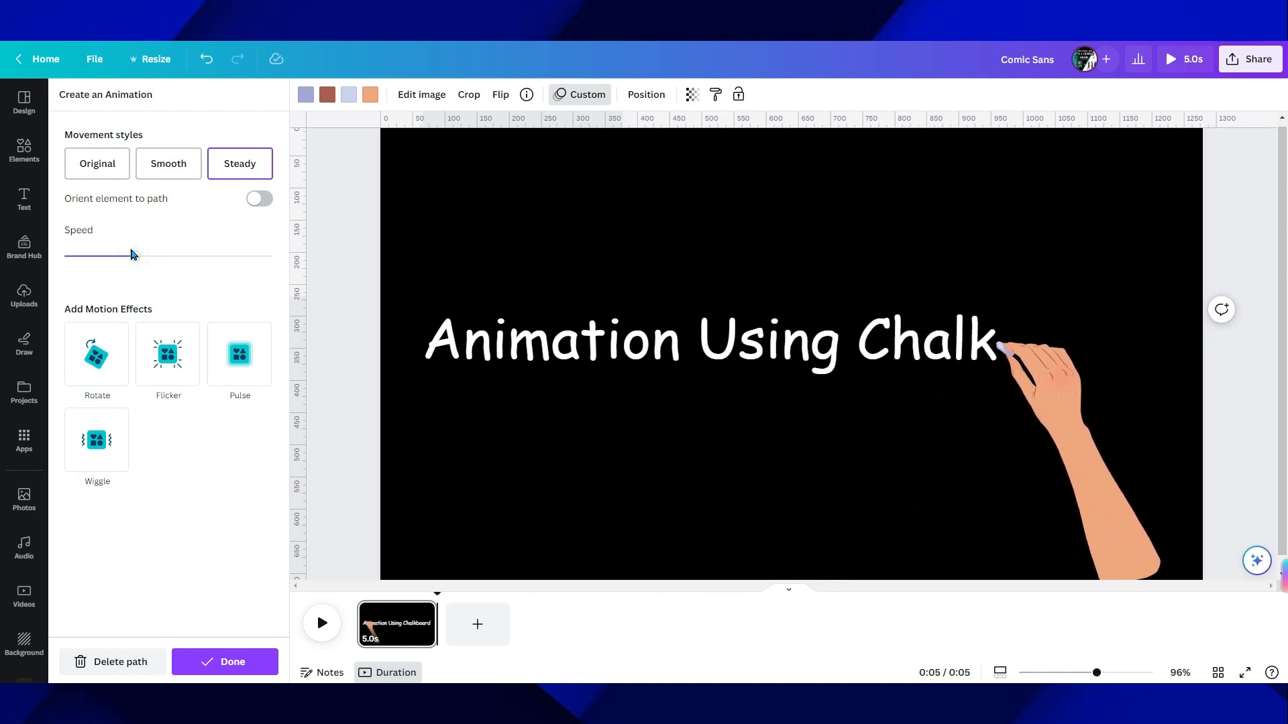
drag(137, 261, 132, 262)
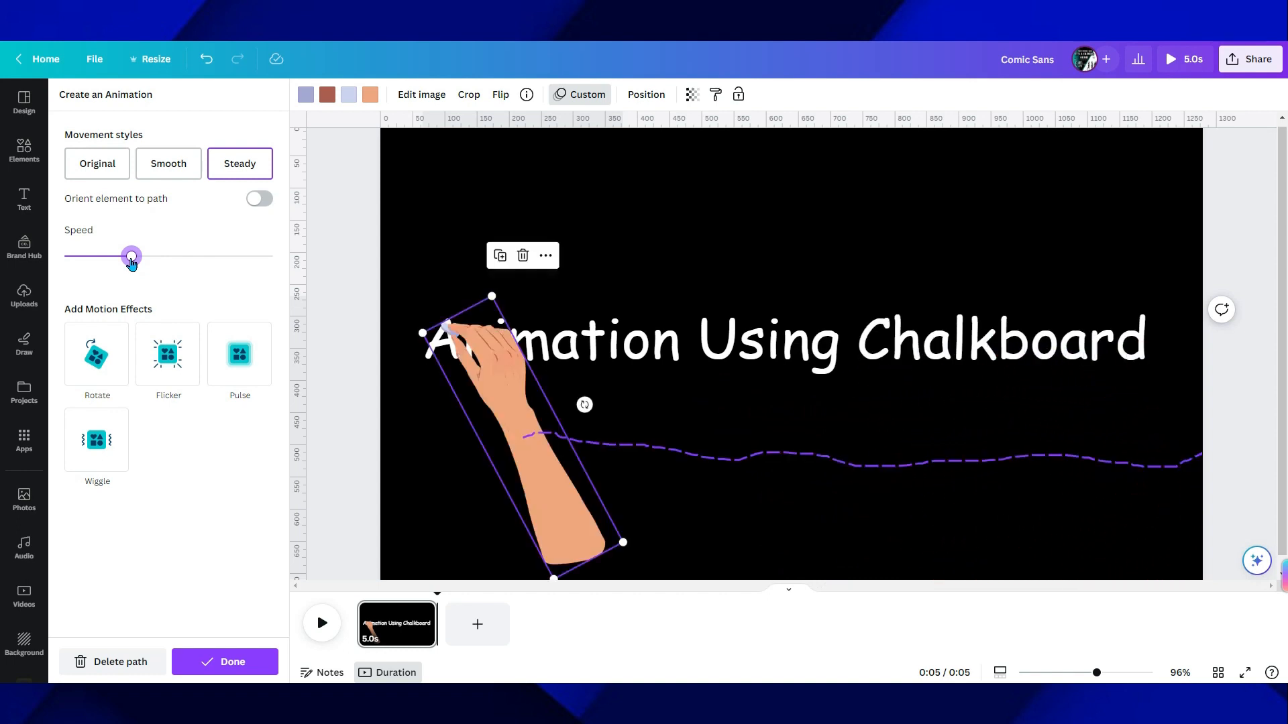
click(342, 216)
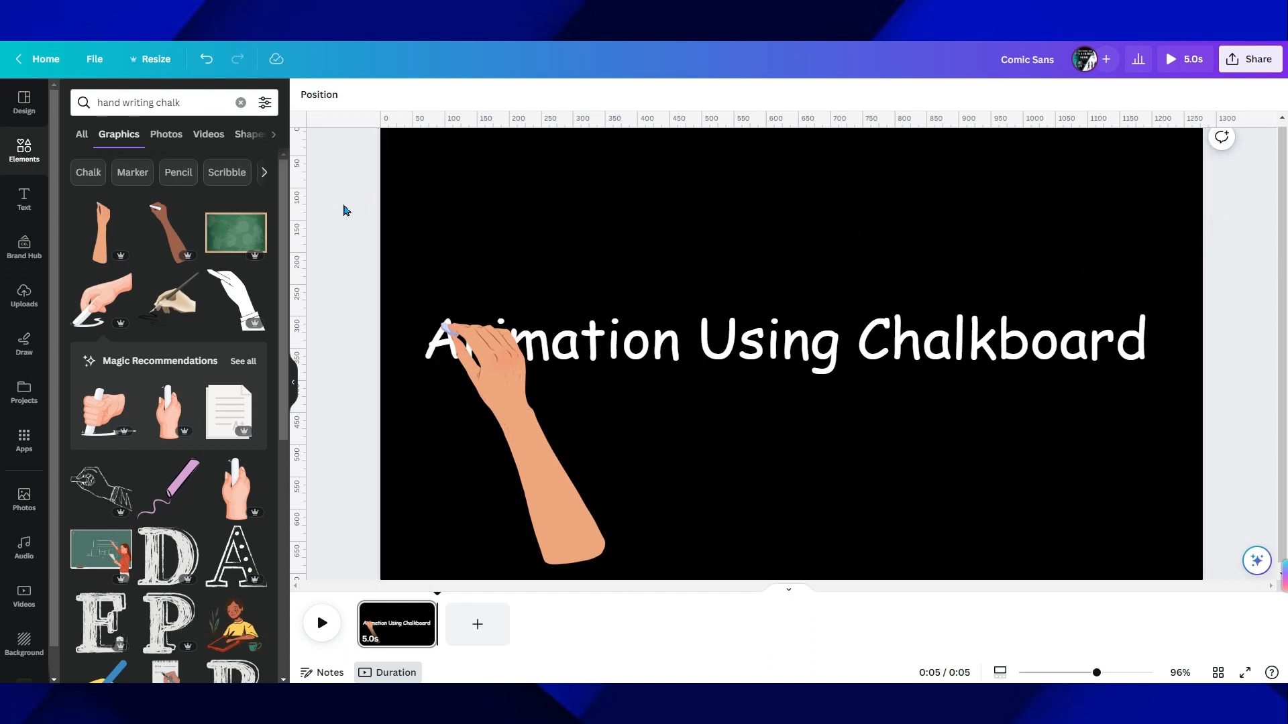
Add the framed green chalkboard graphic to the page and enlarge it to span nearly the full page height.
click(230, 232)
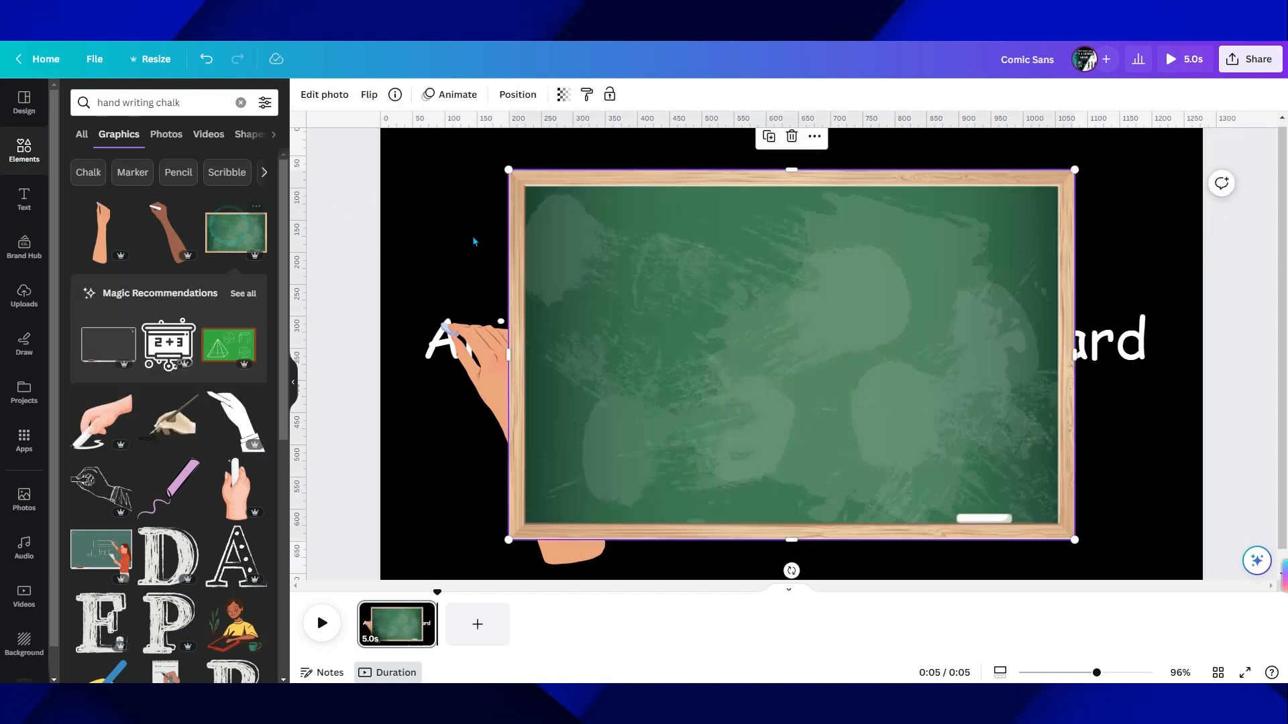
drag(508, 169, 464, 141)
drag(466, 540, 427, 565)
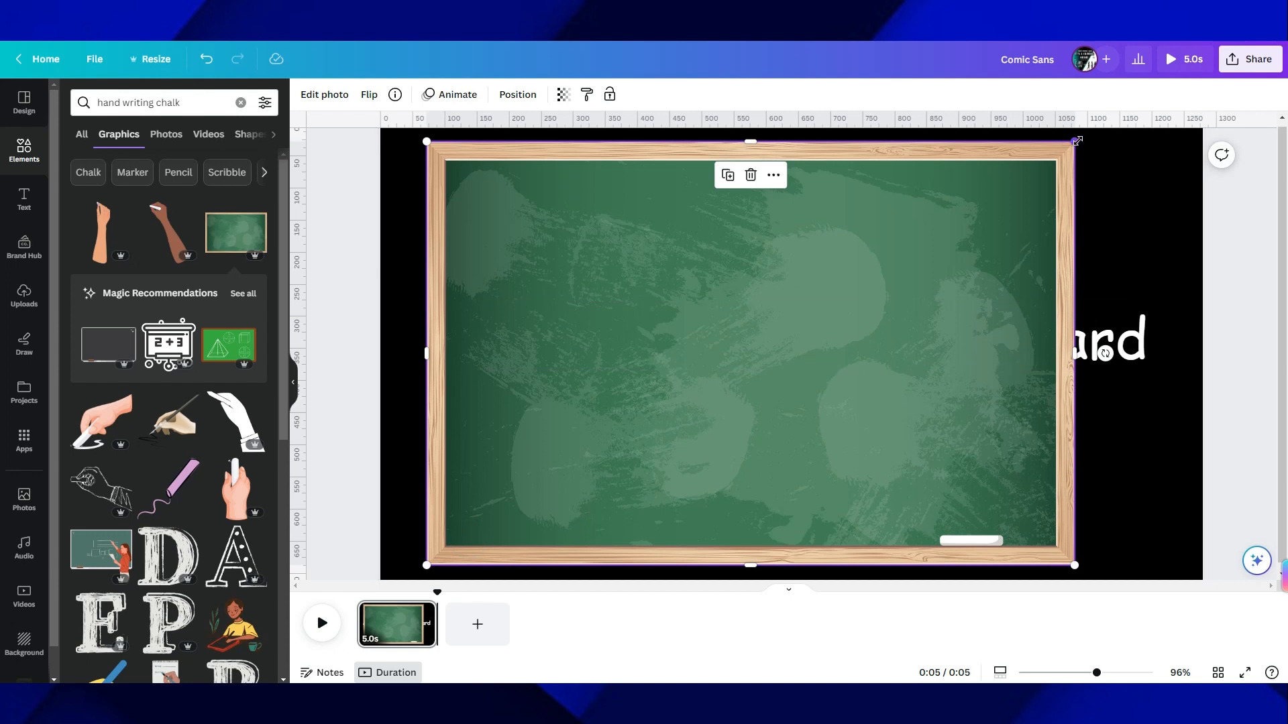
drag(1075, 141, 1201, 145)
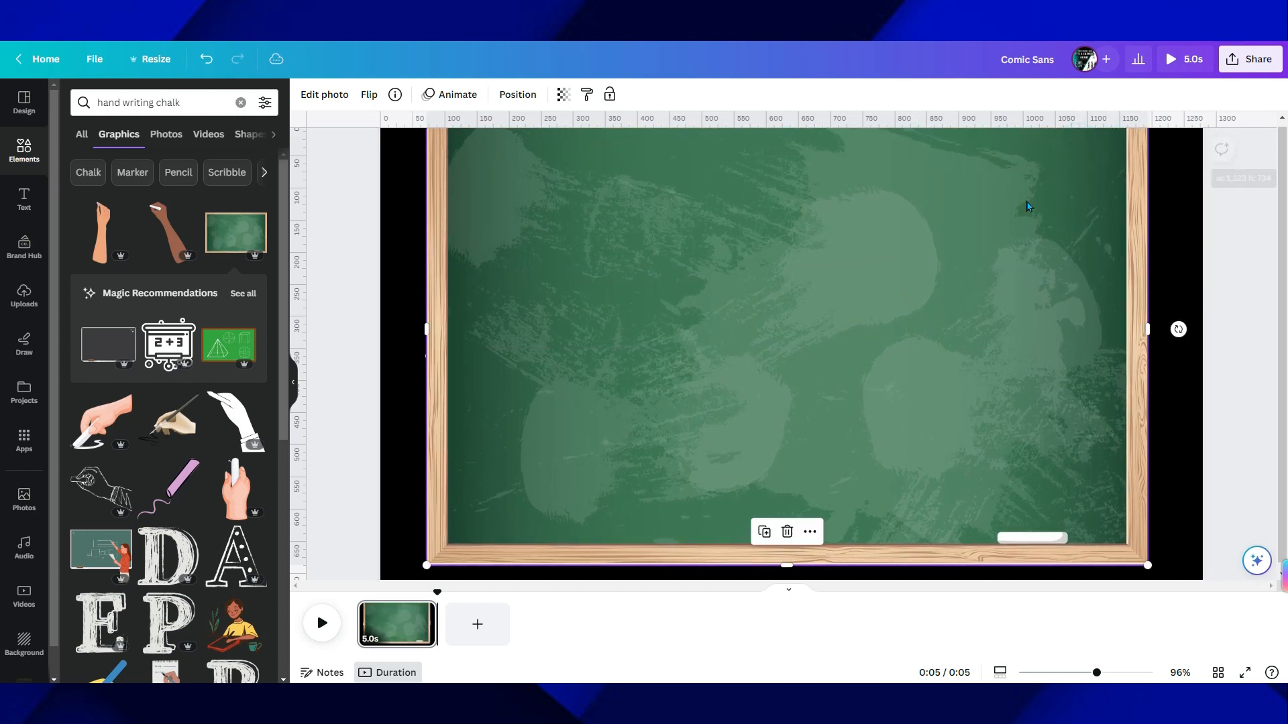
drag(426, 565, 465, 539)
drag(496, 493, 463, 540)
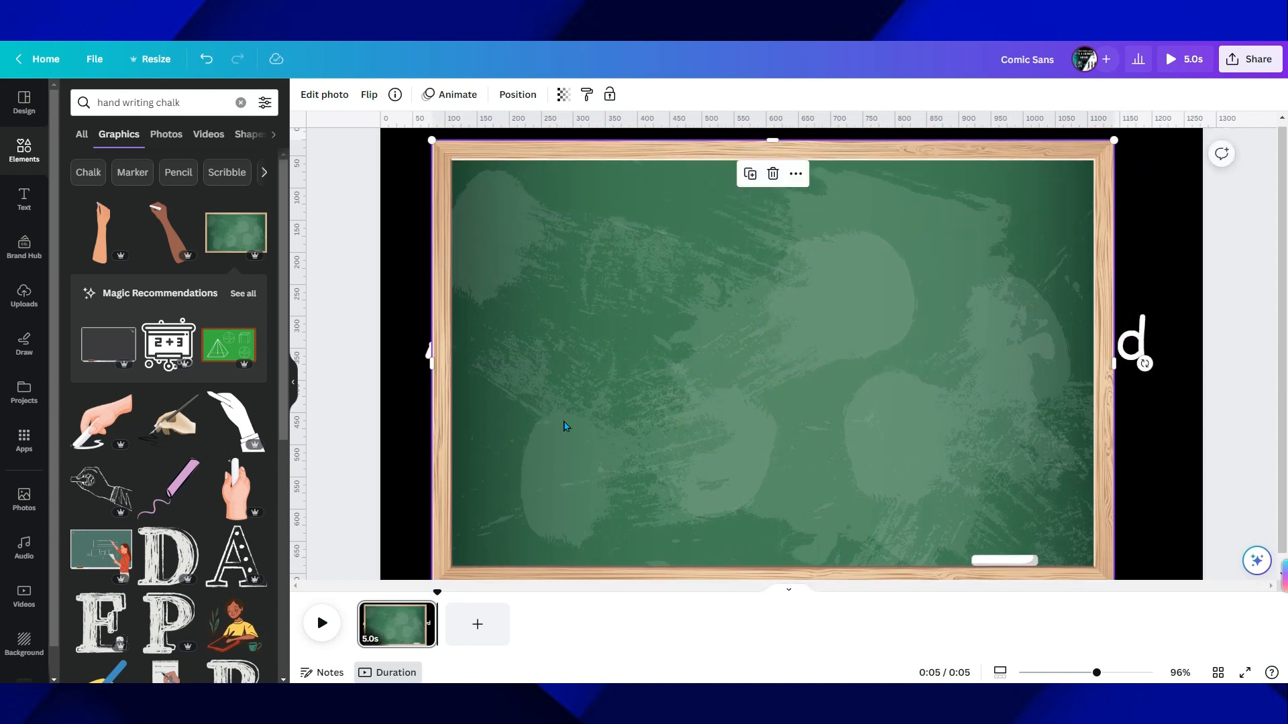
drag(661, 346, 666, 337)
Replace the page background with the green chalkboard graphic.
right_click(668, 342)
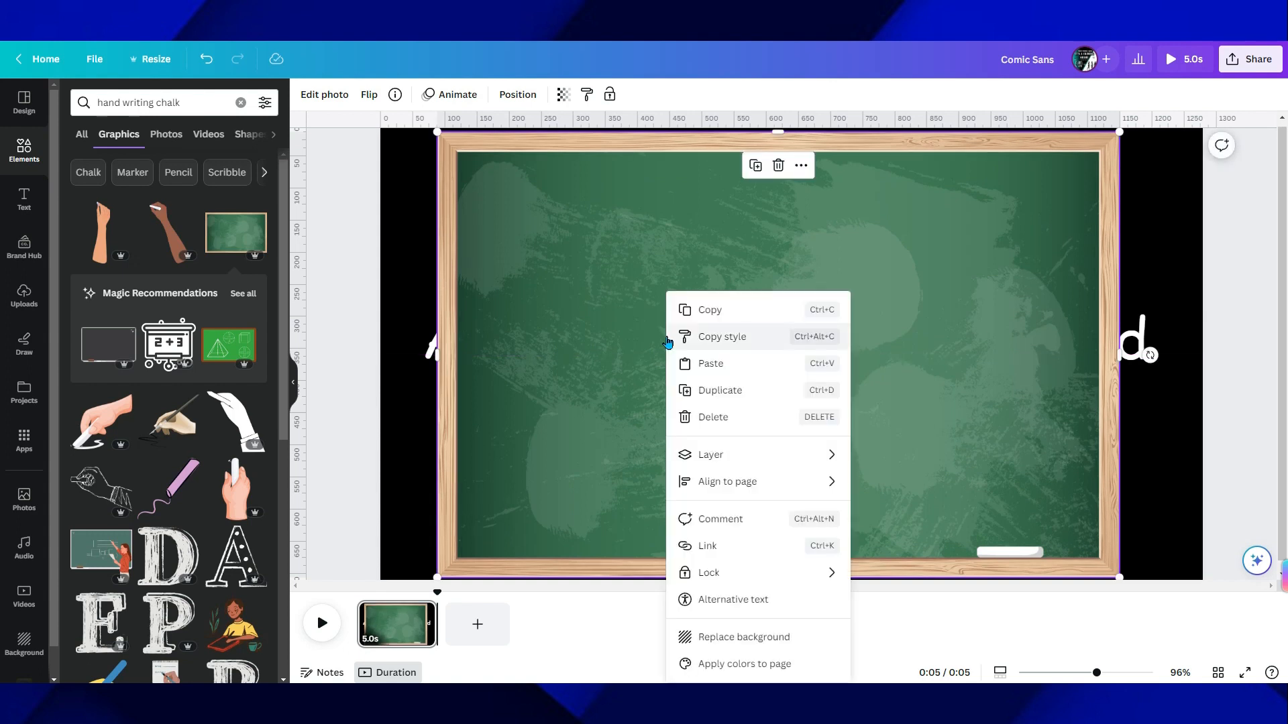
click(403, 413)
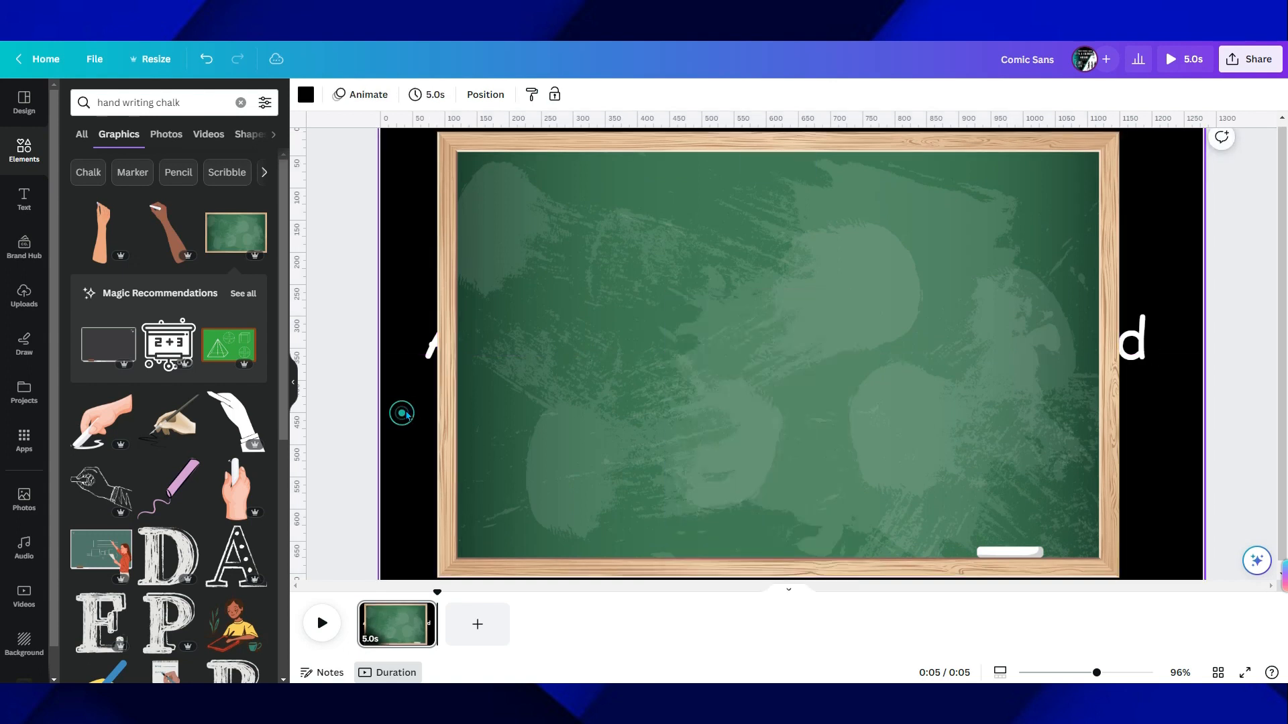
right_click(537, 403)
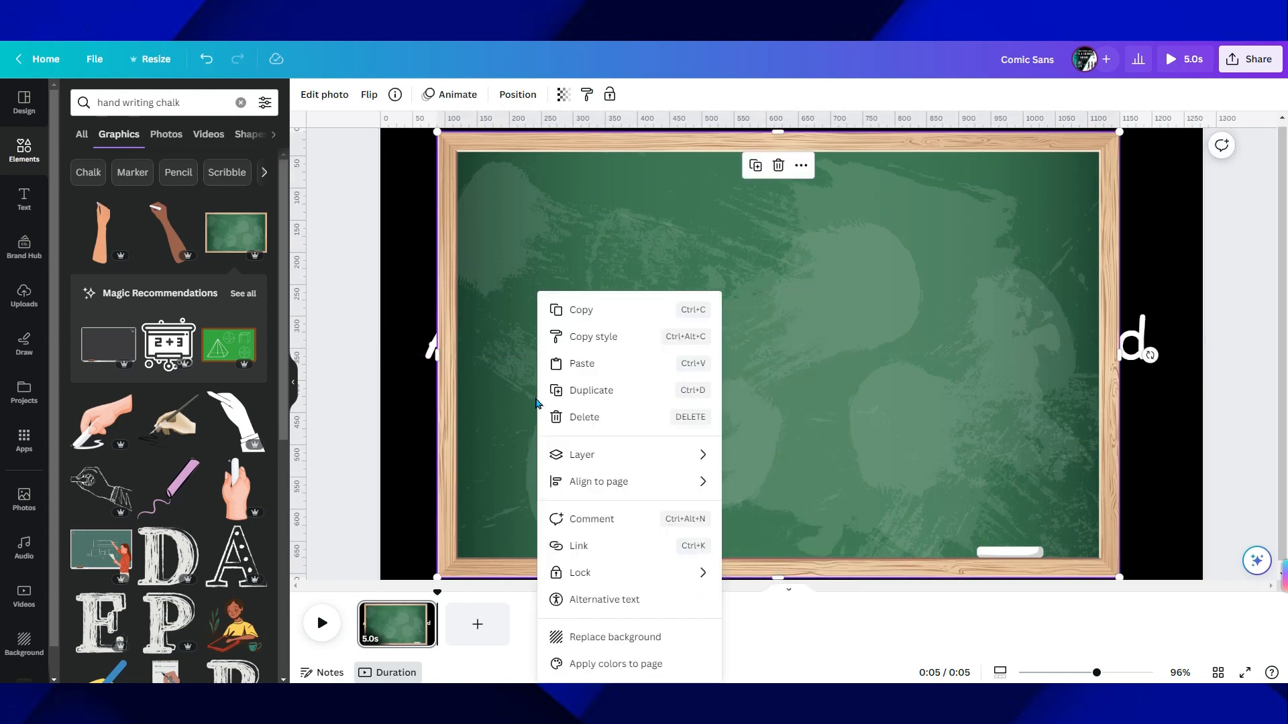
click(638, 641)
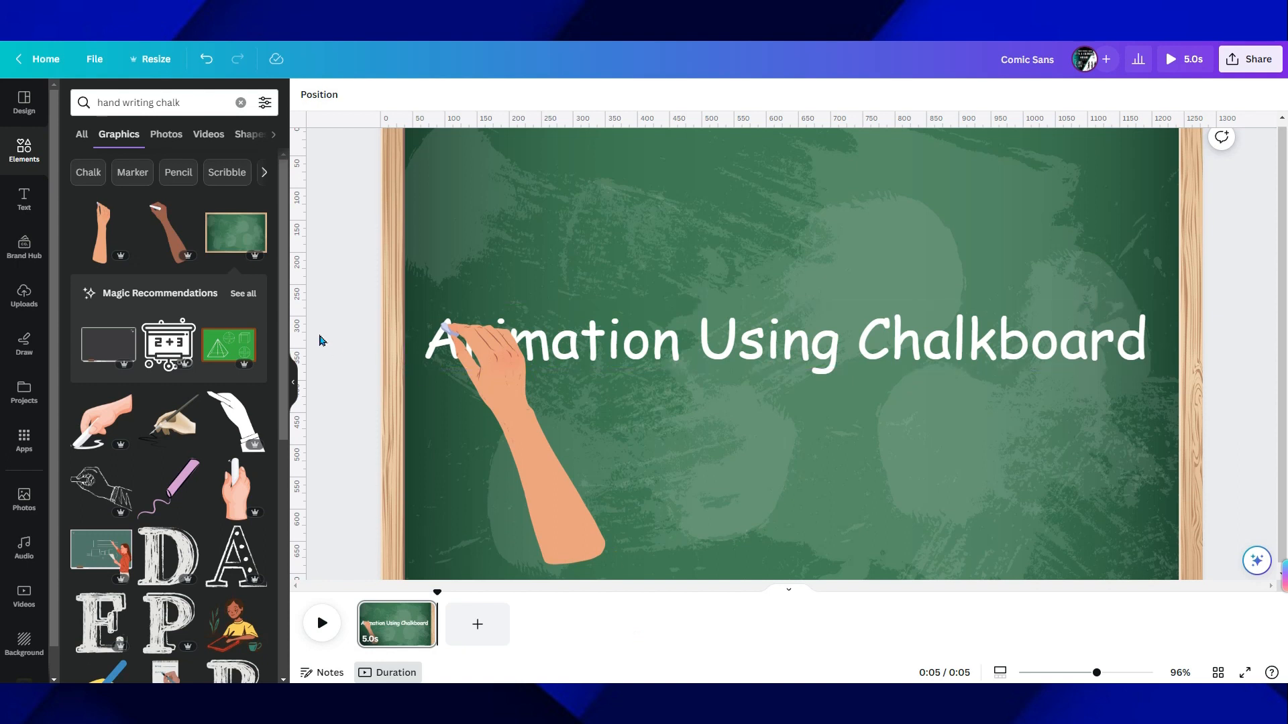
Play the page, and review the title's Typewriter animation settings and the forearm's motion path settings.
click(323, 625)
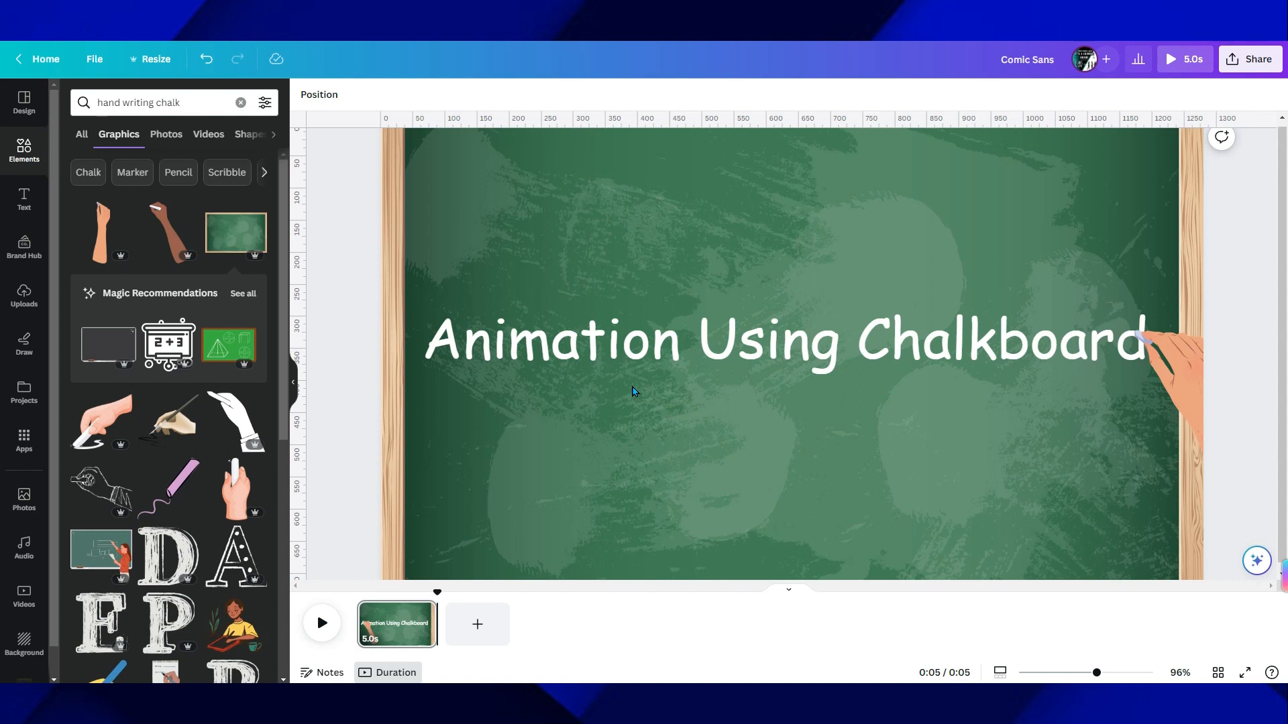
click(554, 337)
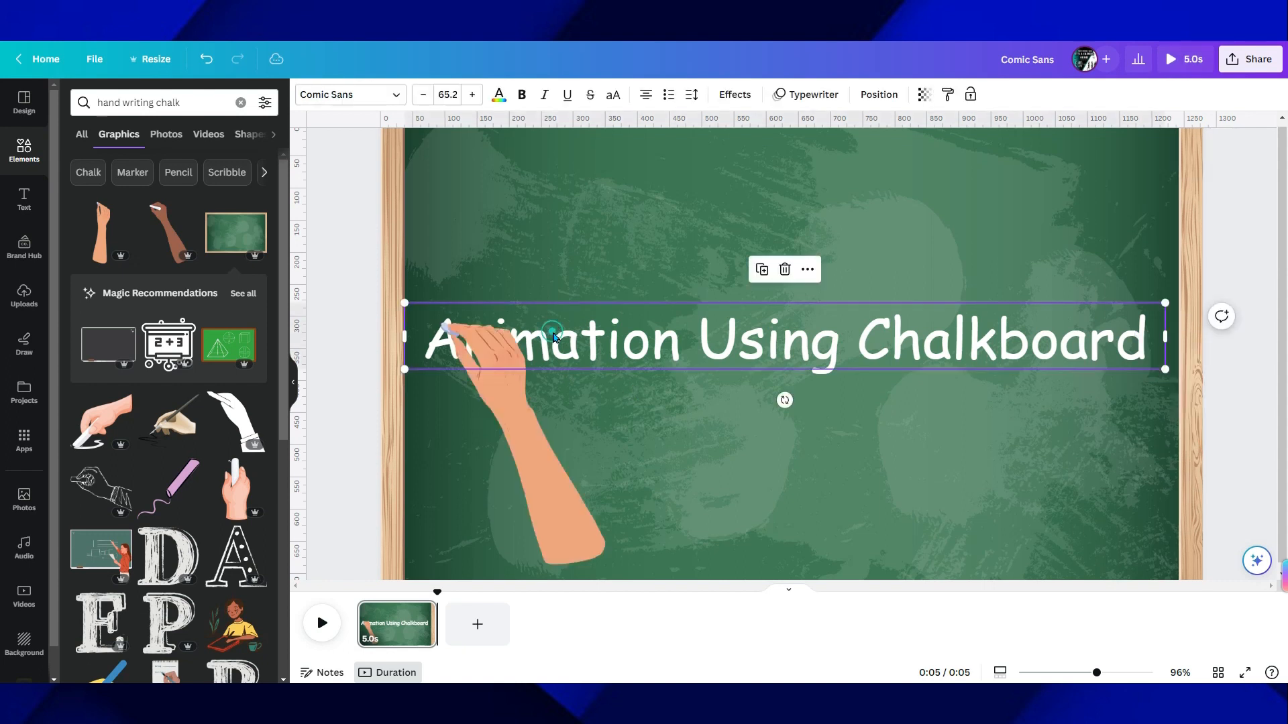
click(817, 94)
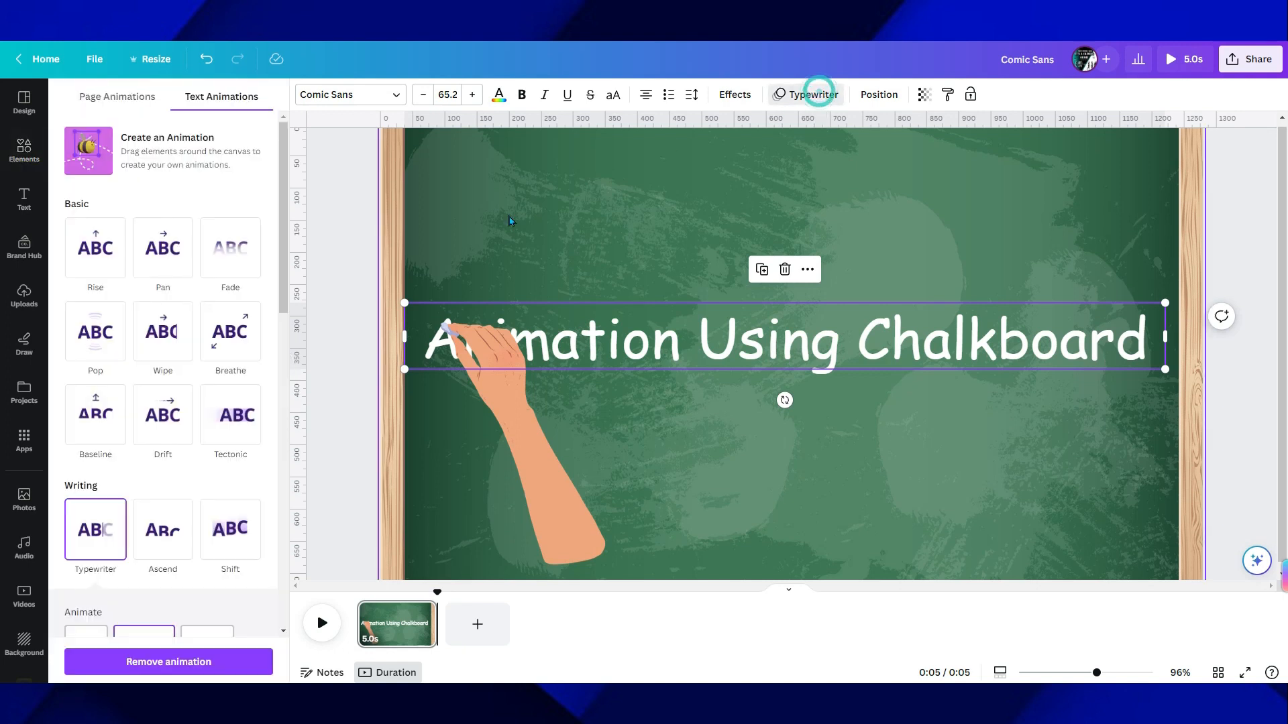
scroll(118, 520, down, 1)
click(148, 575)
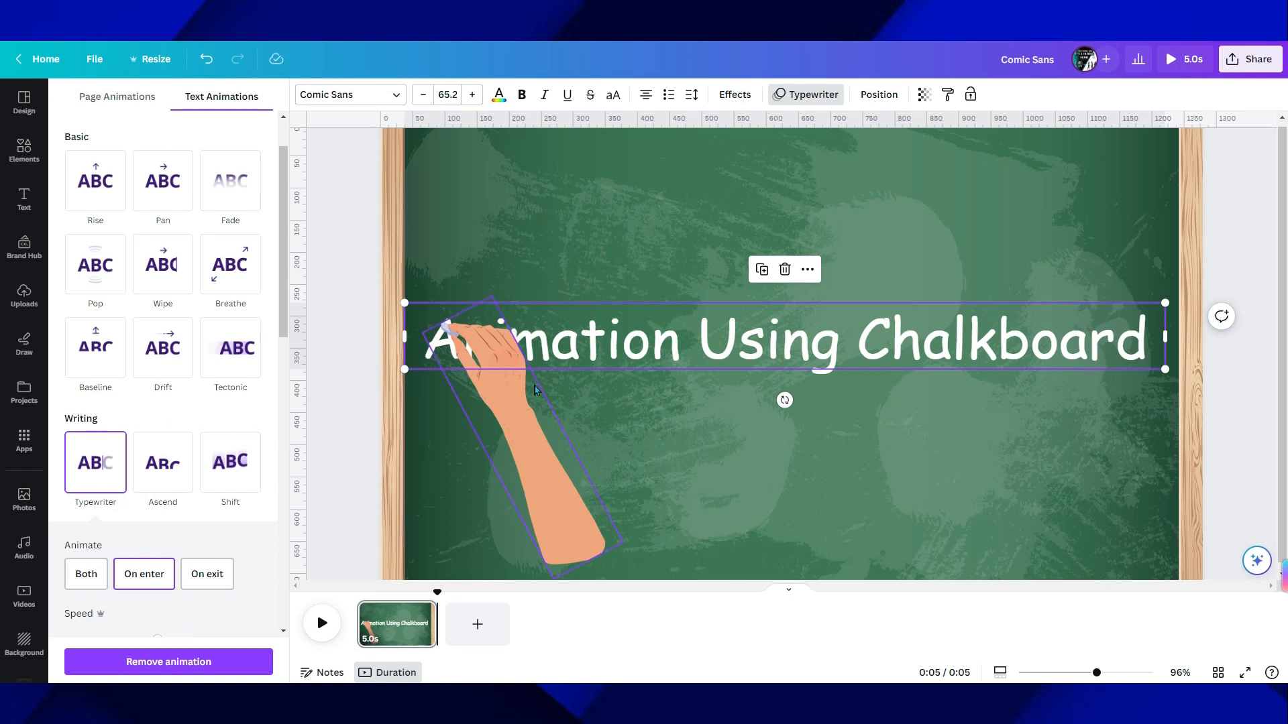
click(520, 426)
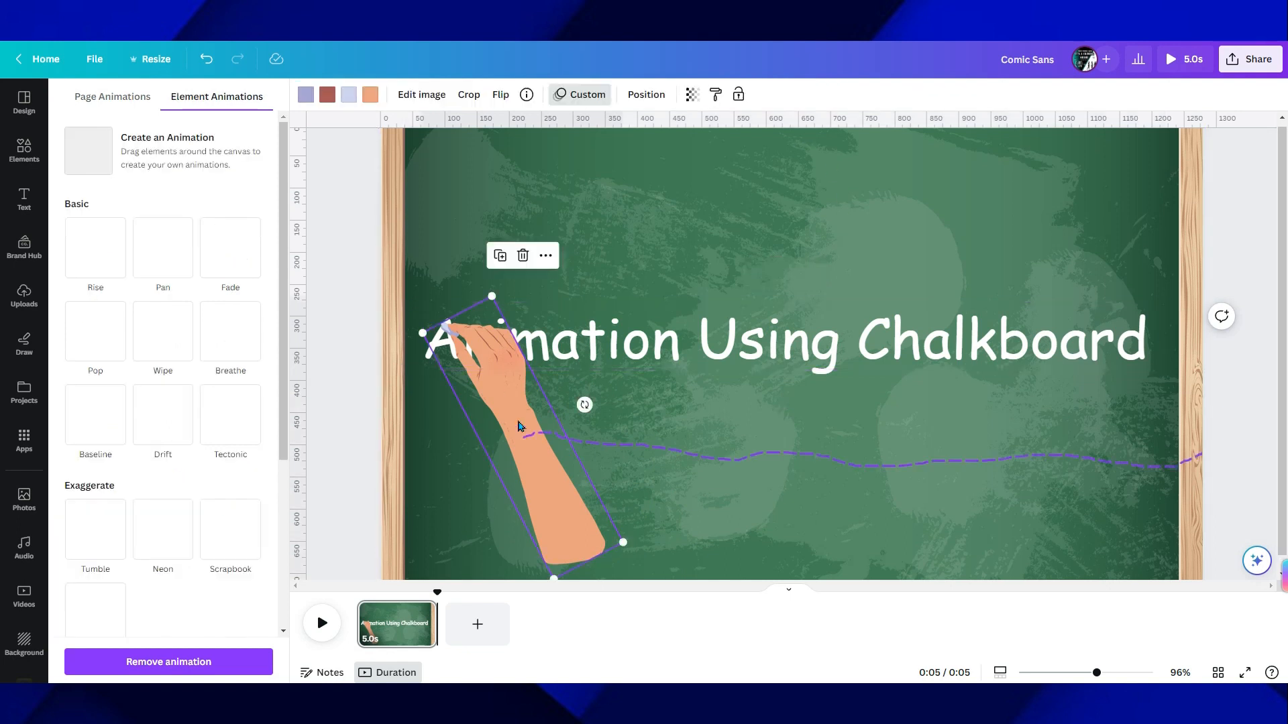
click(520, 424)
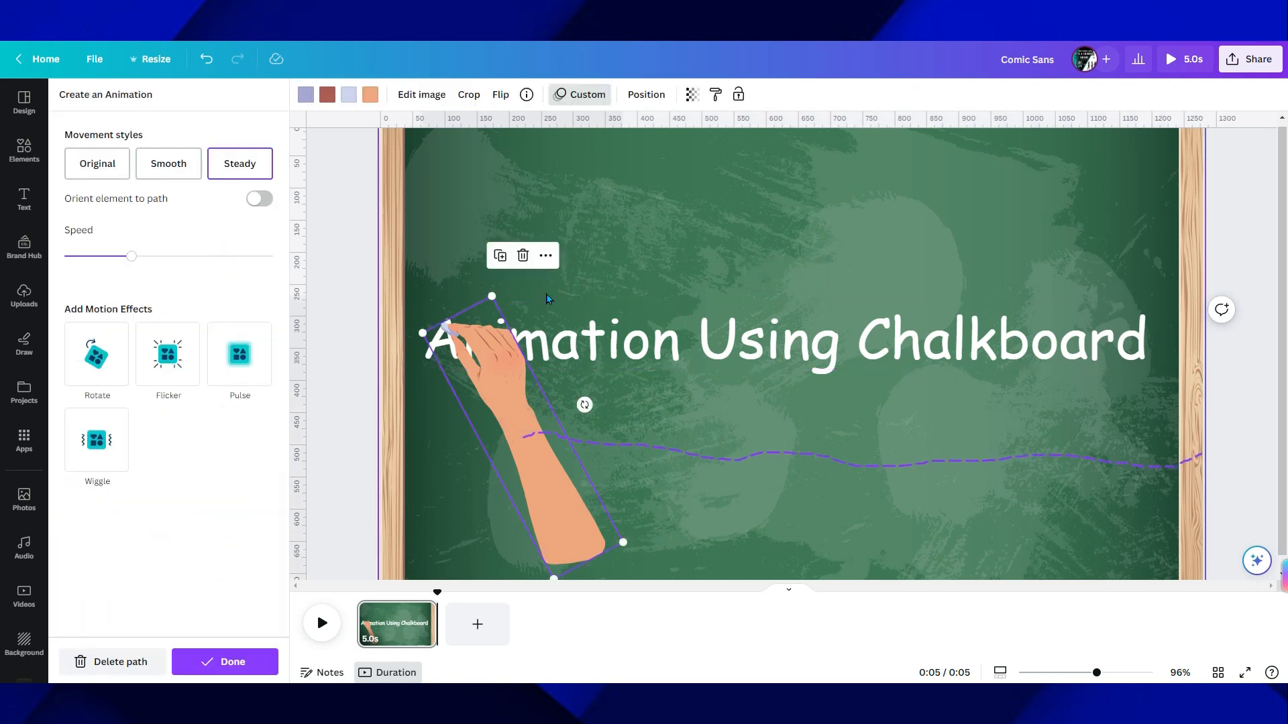
click(578, 97)
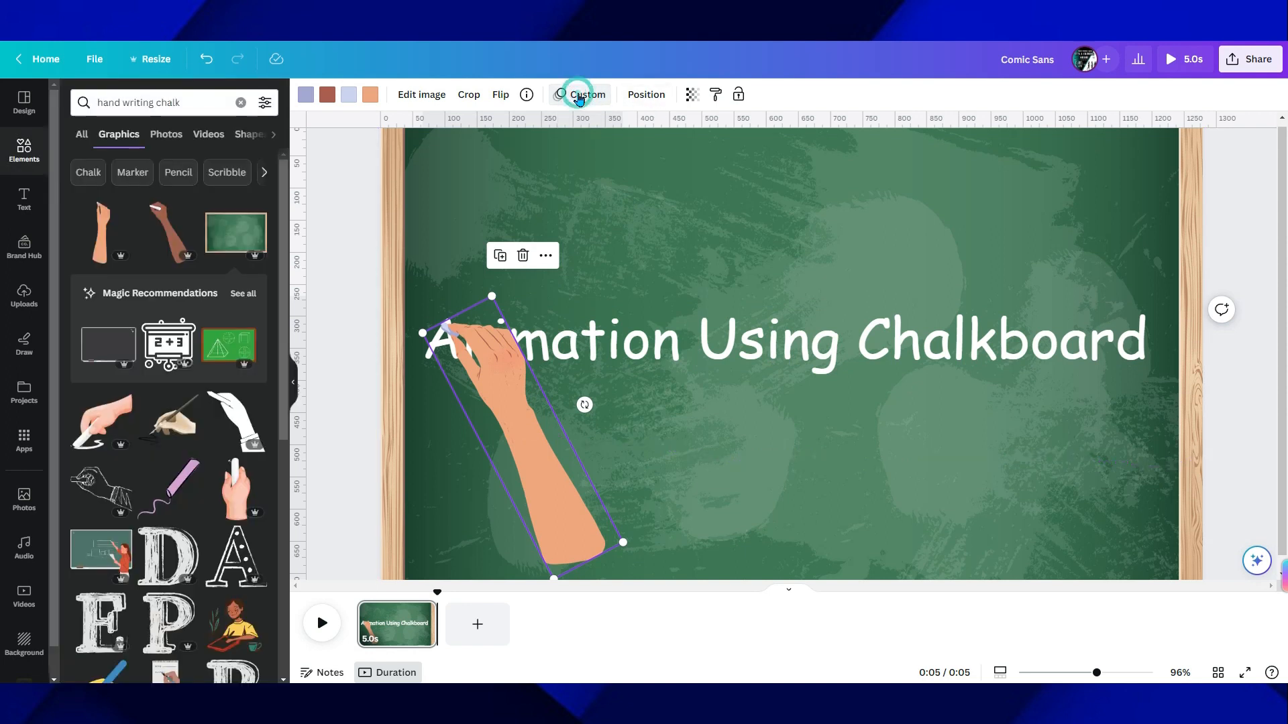
click(578, 97)
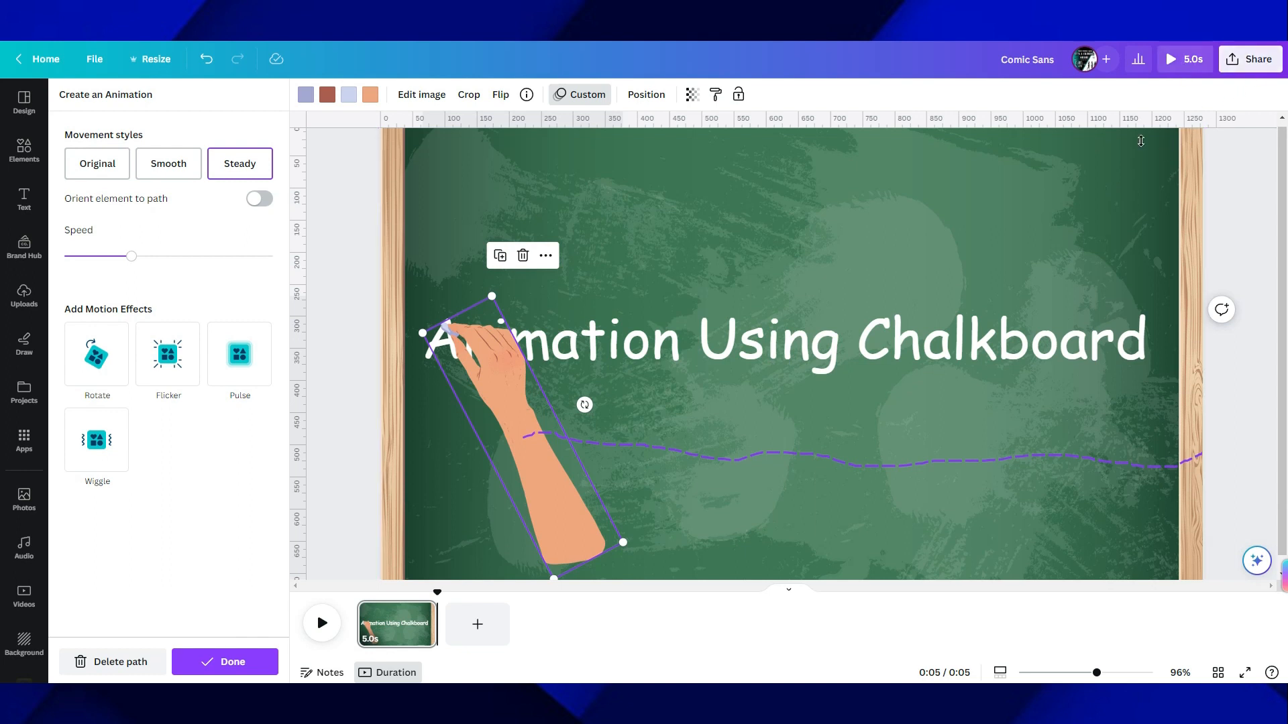
Download the design as an MP4 video at 720p quality.
click(1256, 62)
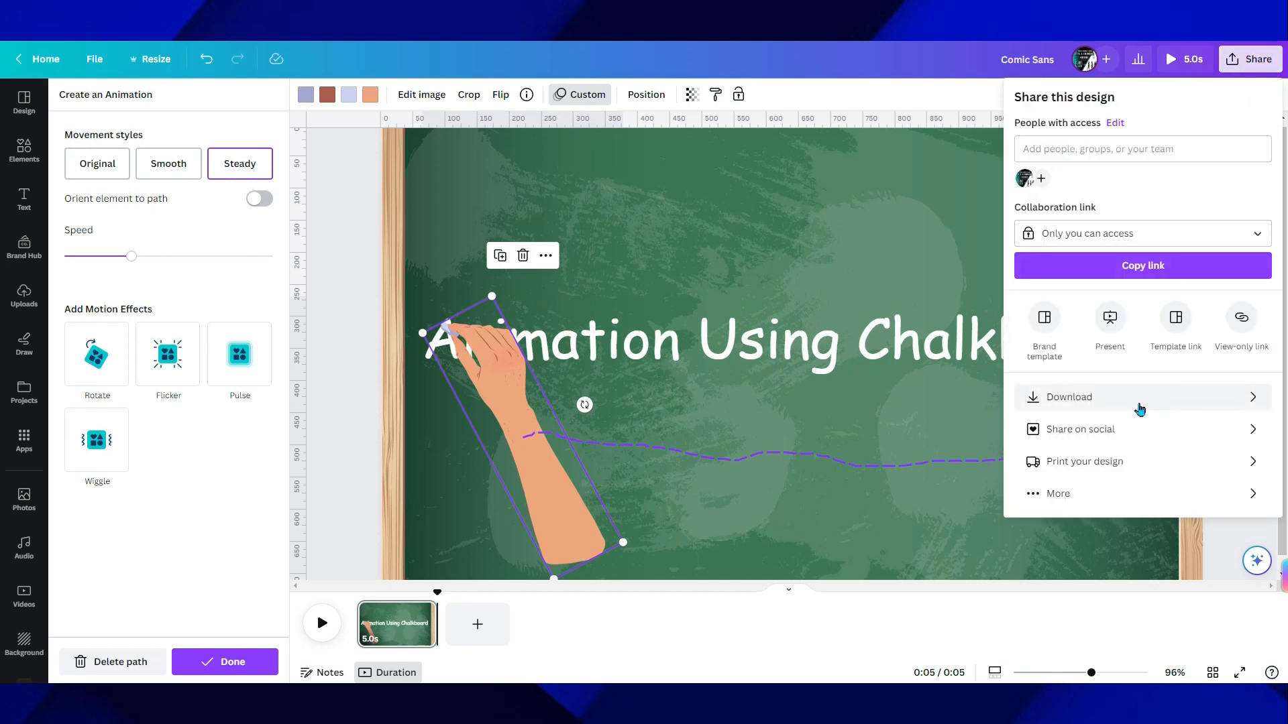
click(1068, 397)
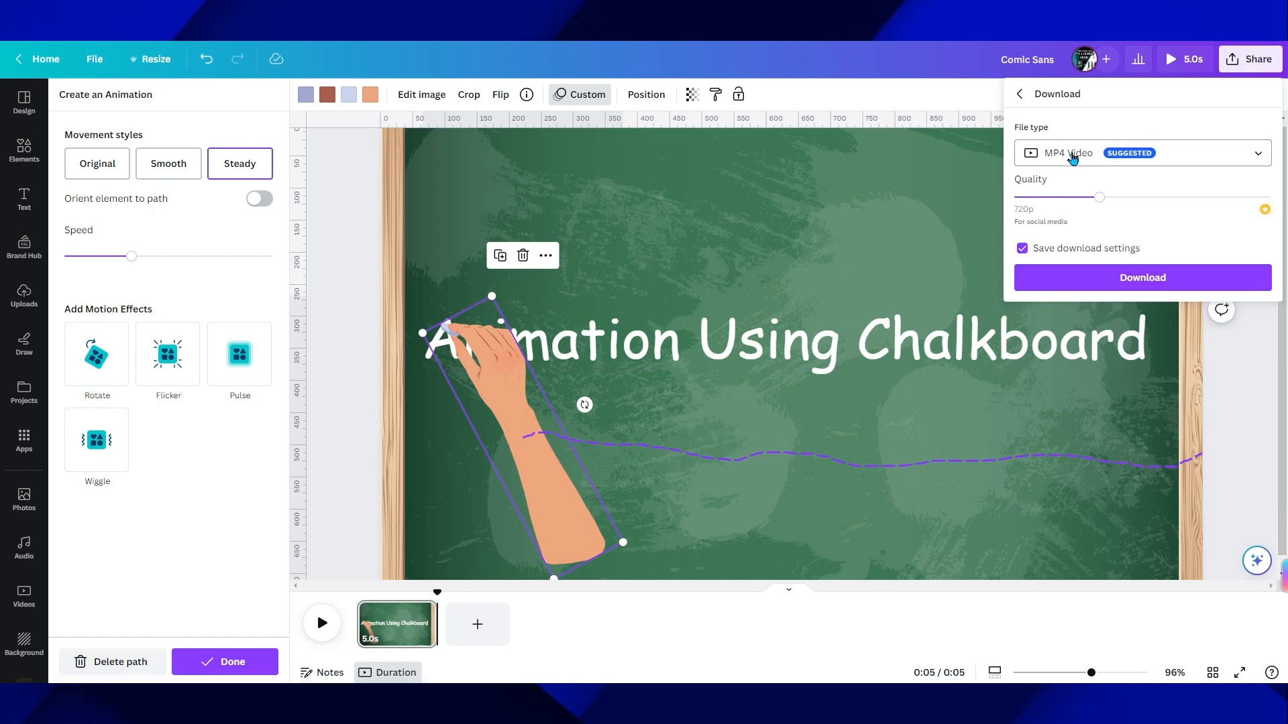
click(1140, 281)
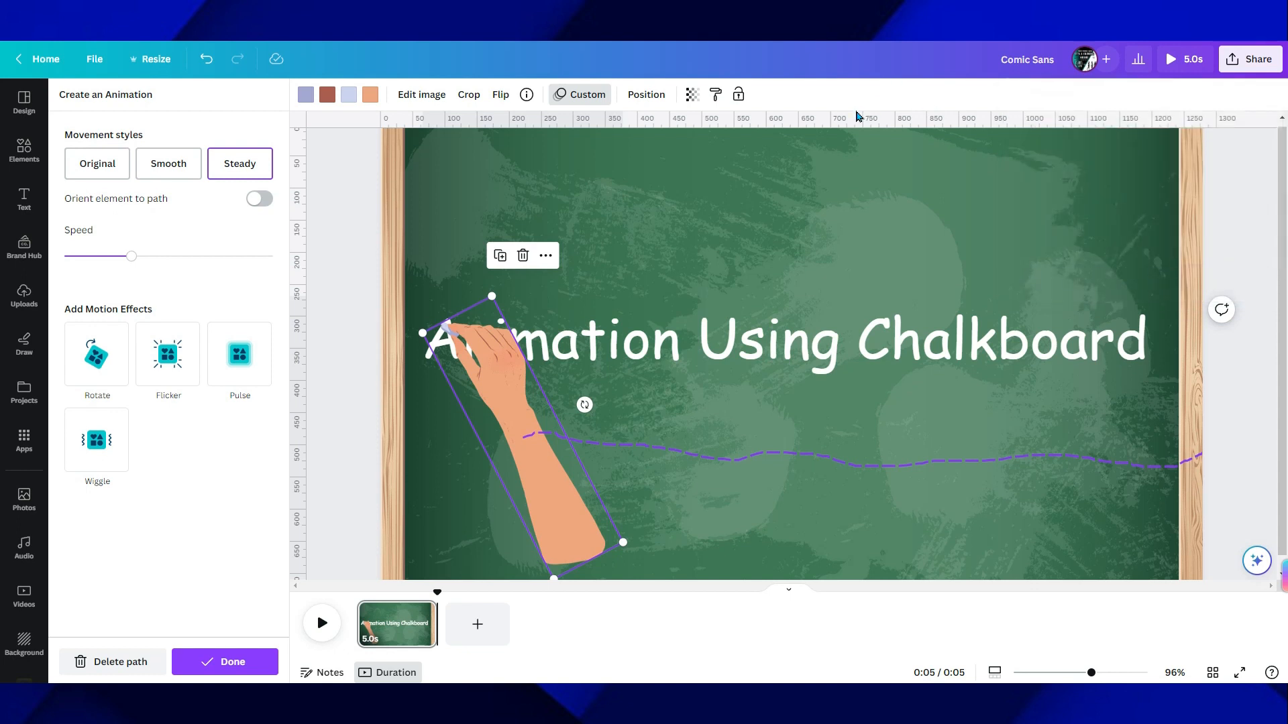
Duplicate the chalkboard page to create a second page.
mouse_move(408, 622)
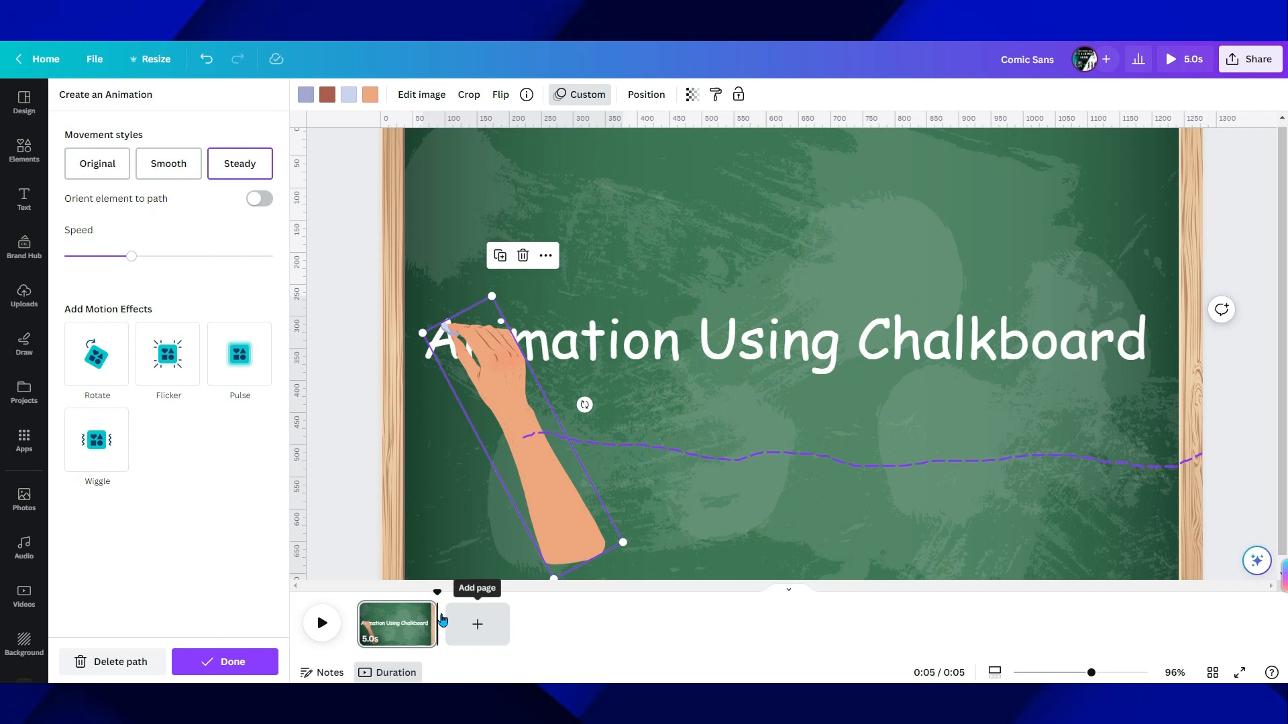
click(423, 612)
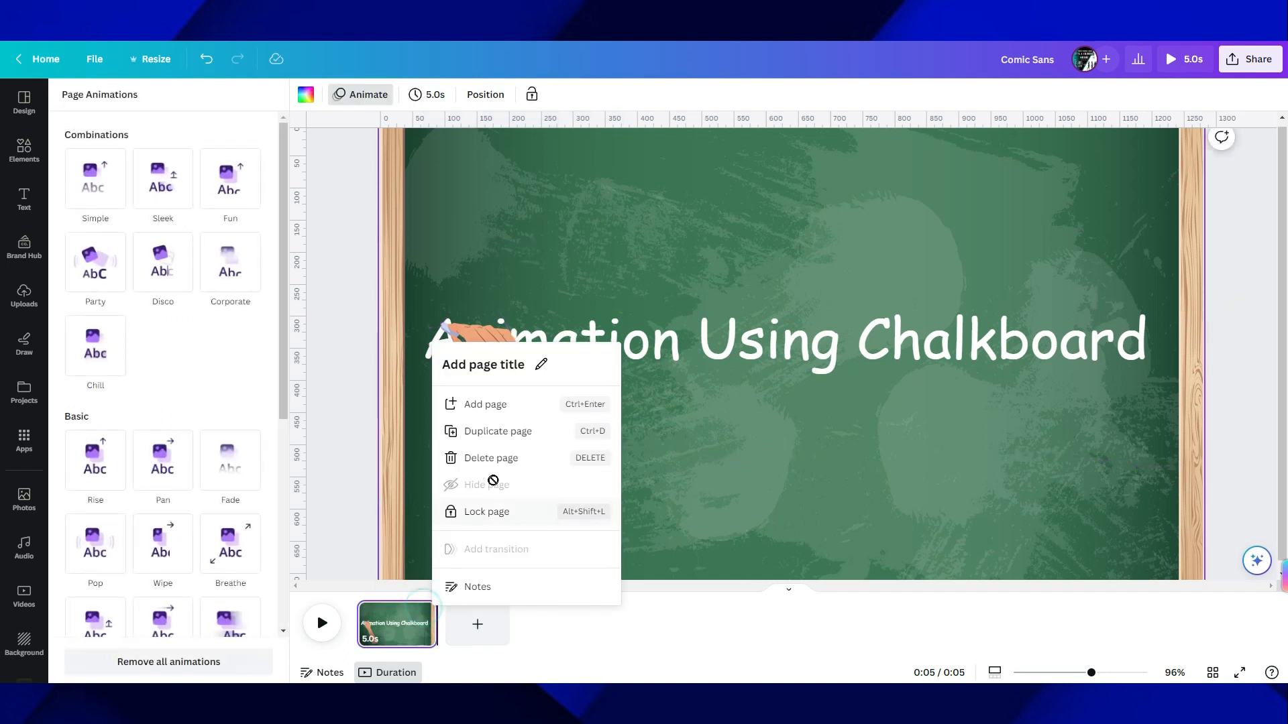
click(497, 433)
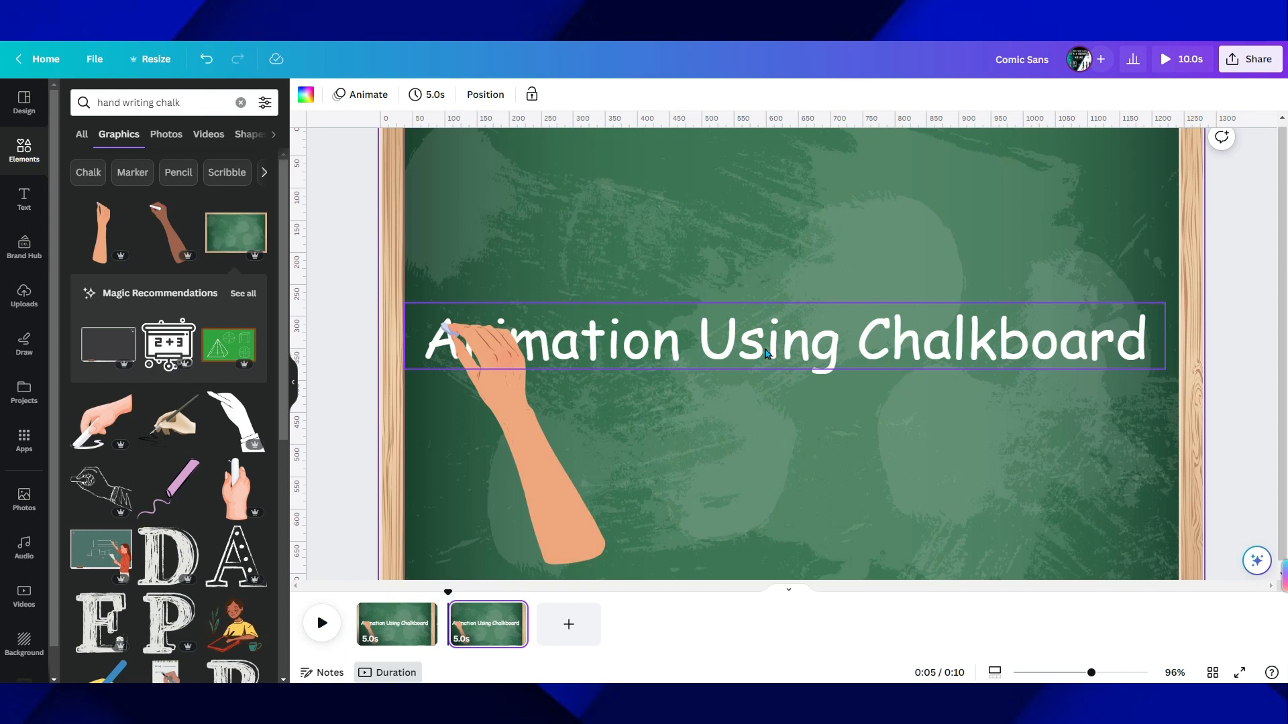
Replace the title text on the second page with "With Canva".
click(767, 353)
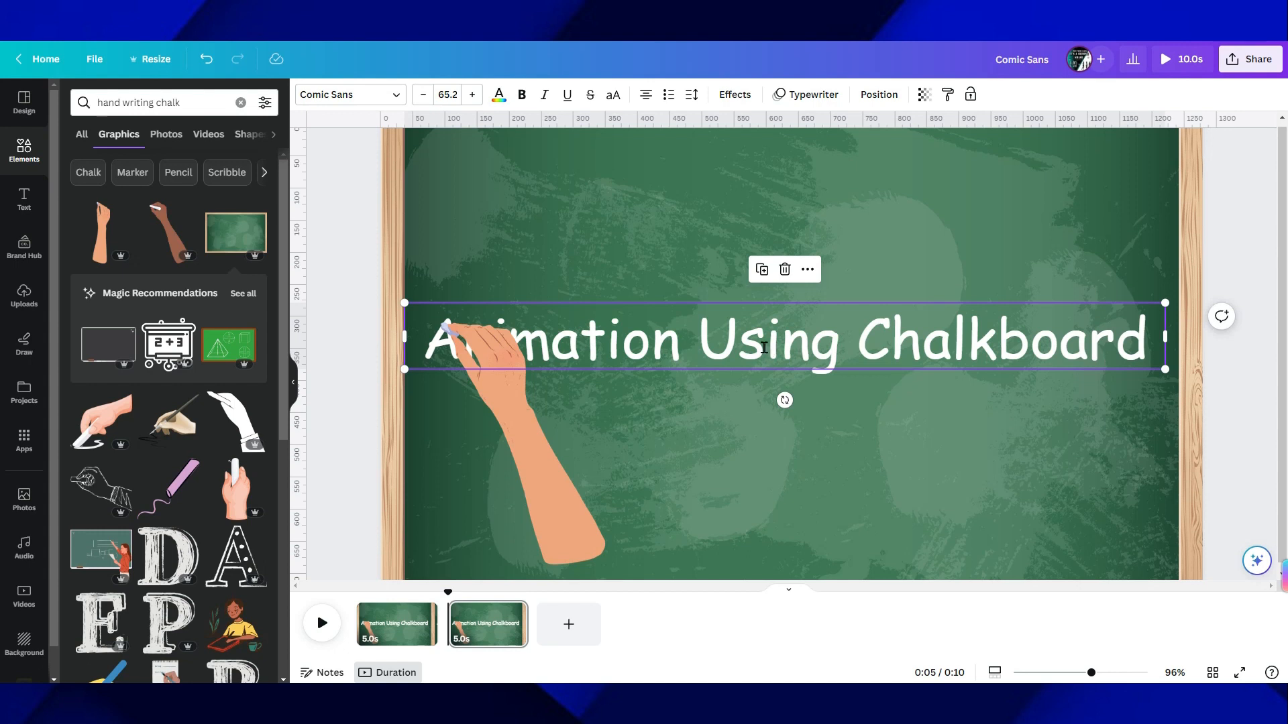
click(763, 347)
drag(1147, 333, 418, 348)
text(Wit)
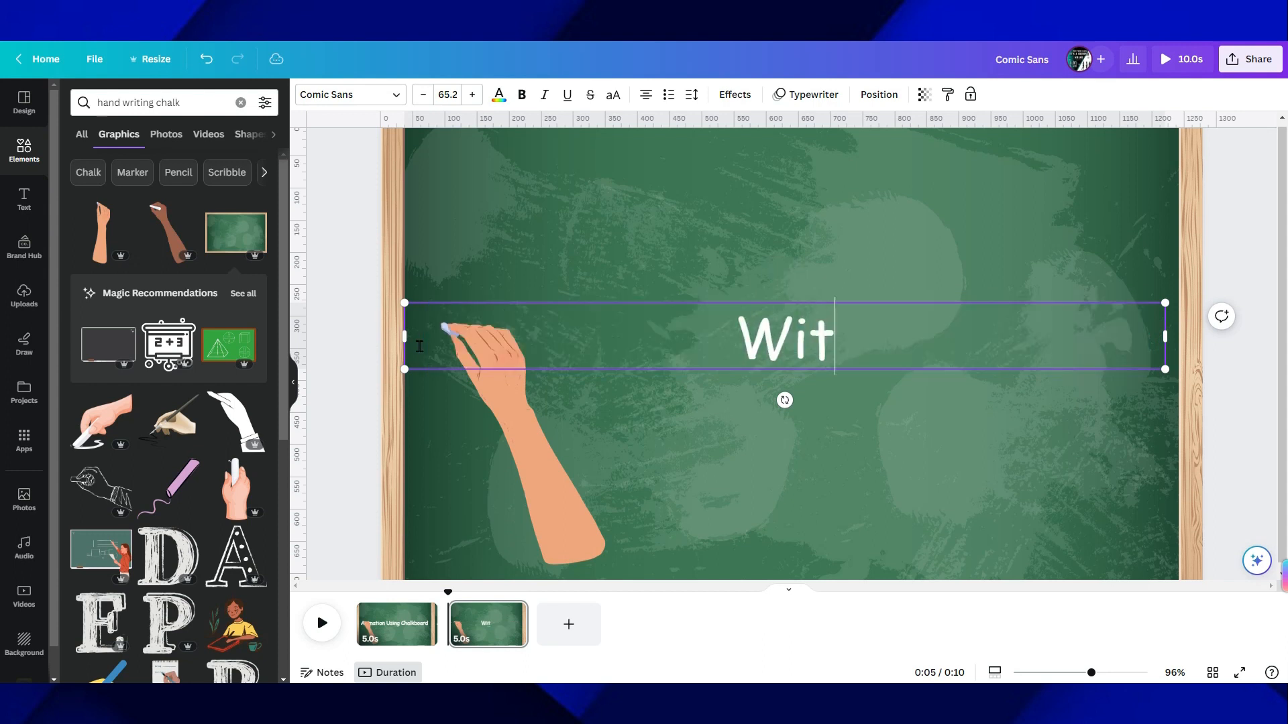
text(h Canva)
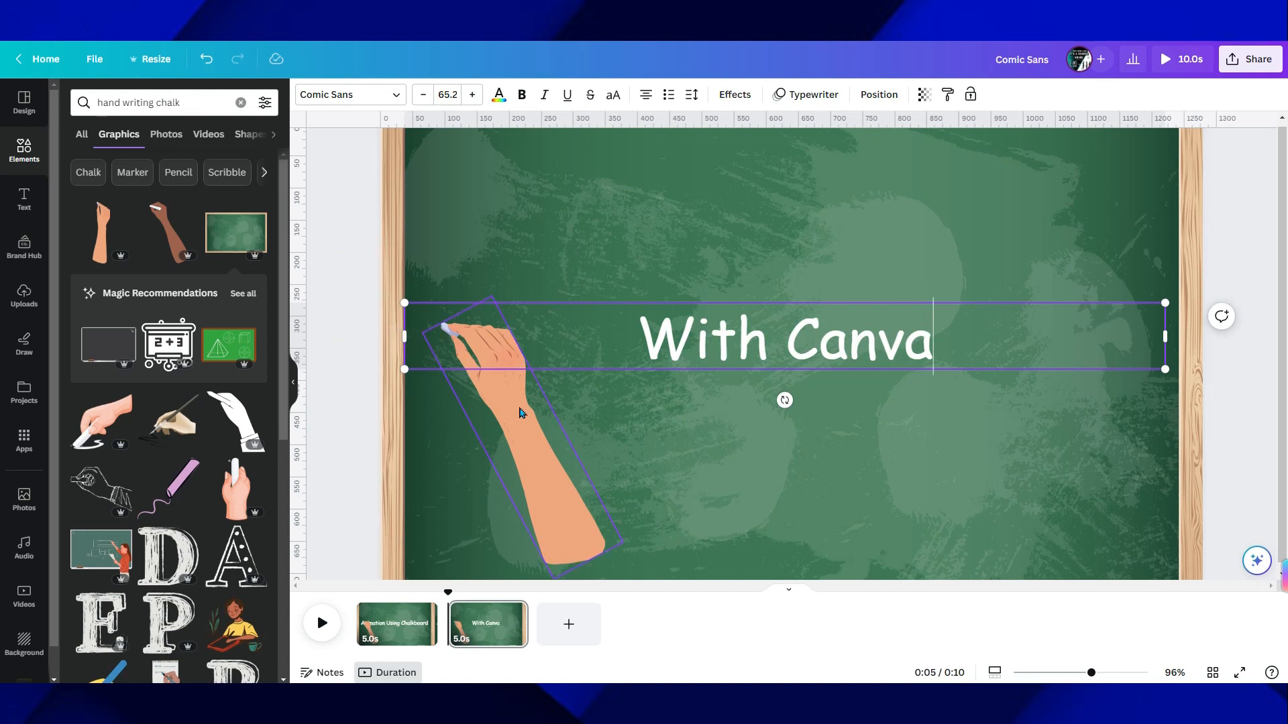
Move the second page's forearm to the title's first letter, and replace its motion path with one running along "With Canva".
click(583, 235)
drag(504, 398, 705, 399)
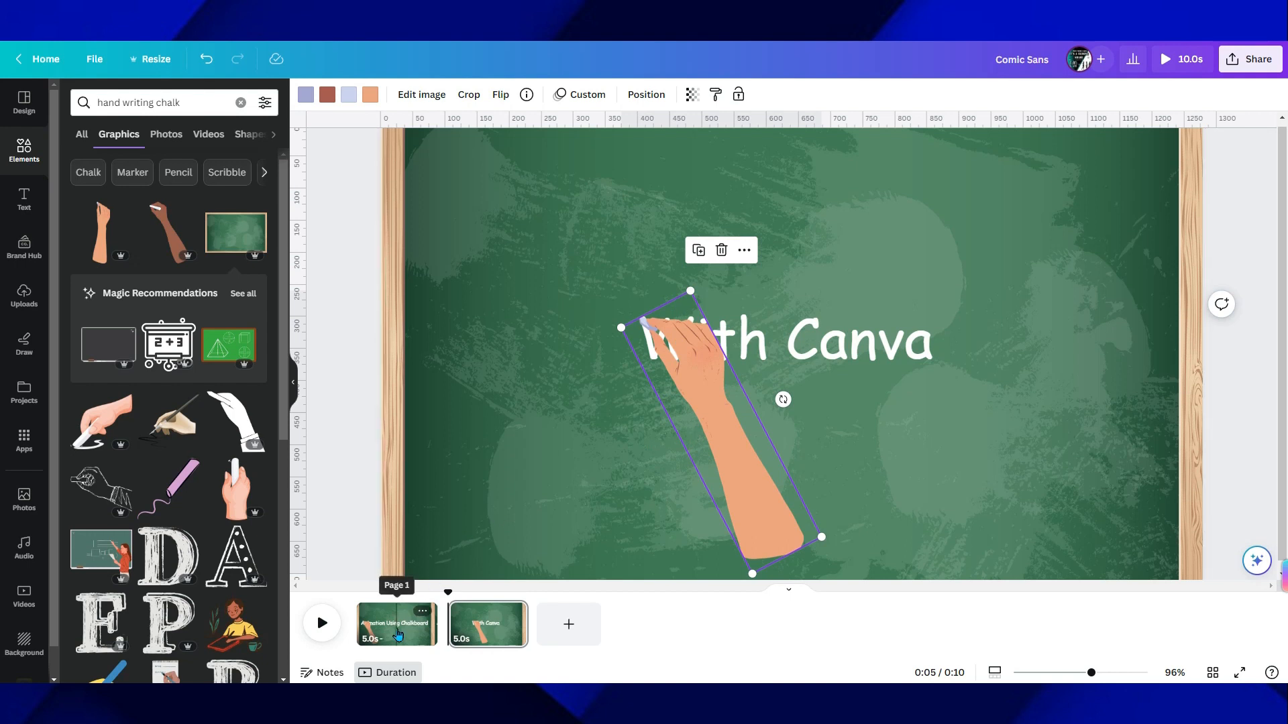
click(481, 634)
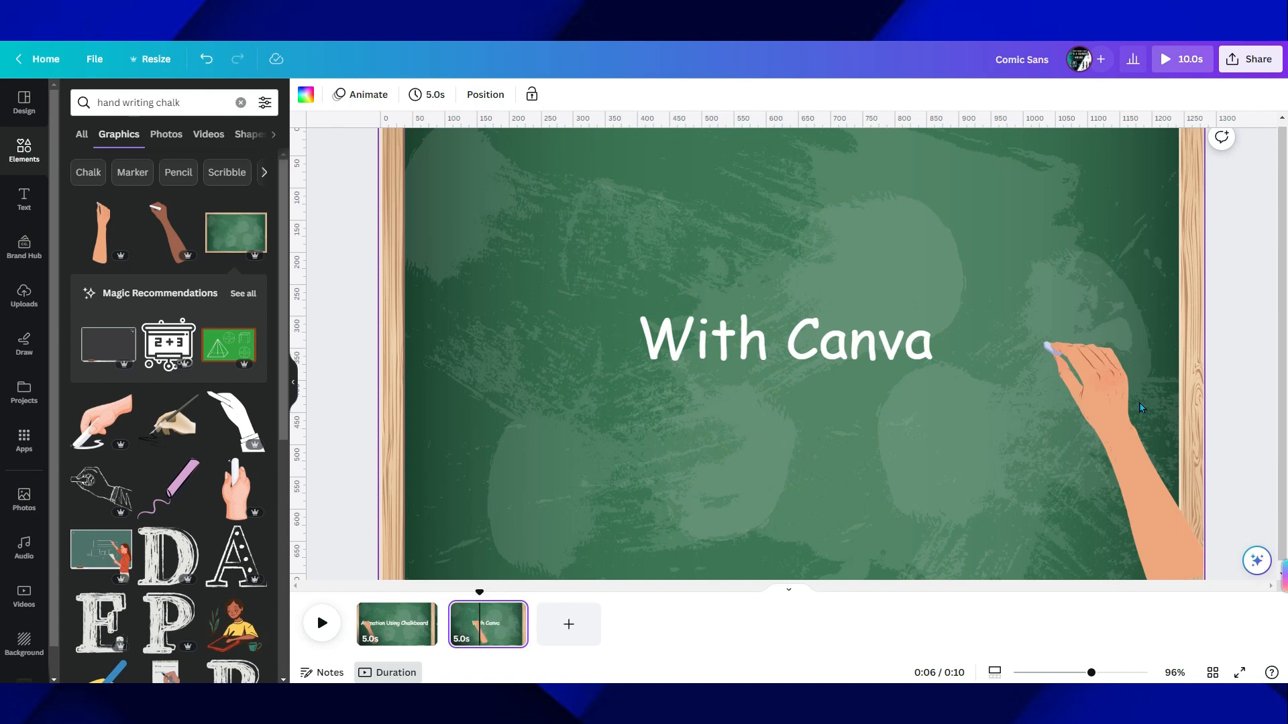
click(1127, 423)
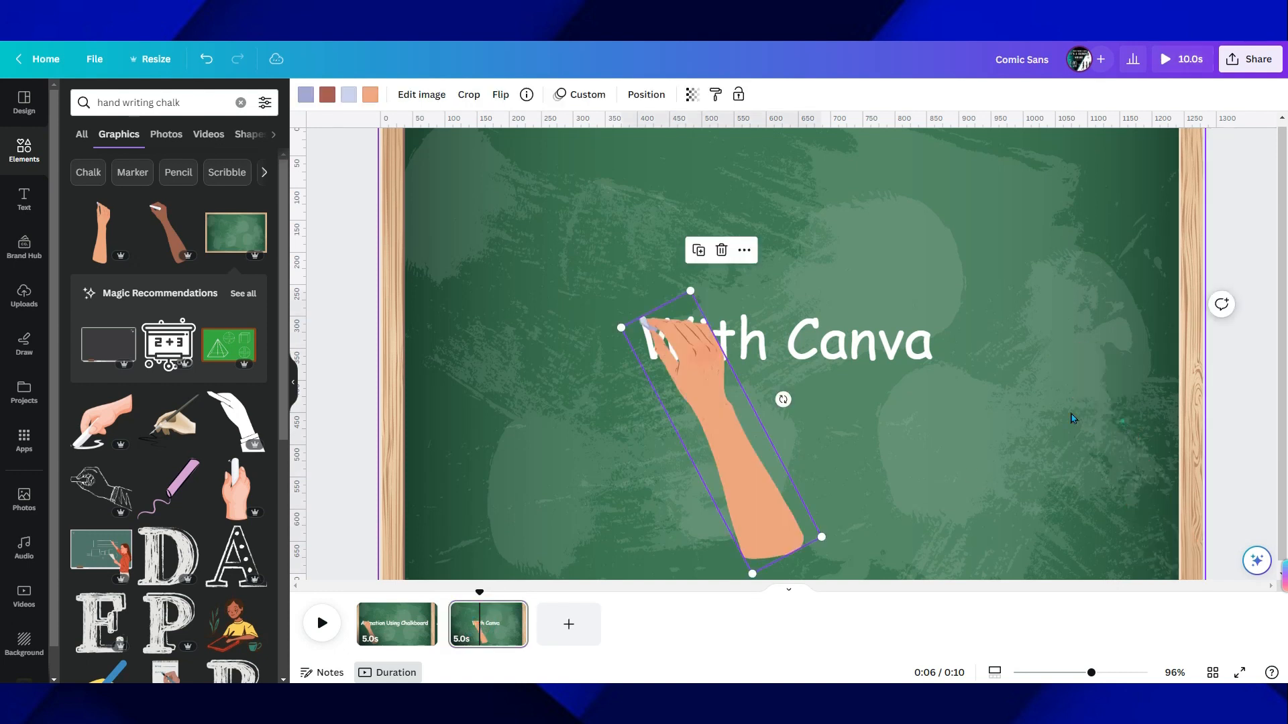
click(593, 107)
click(109, 661)
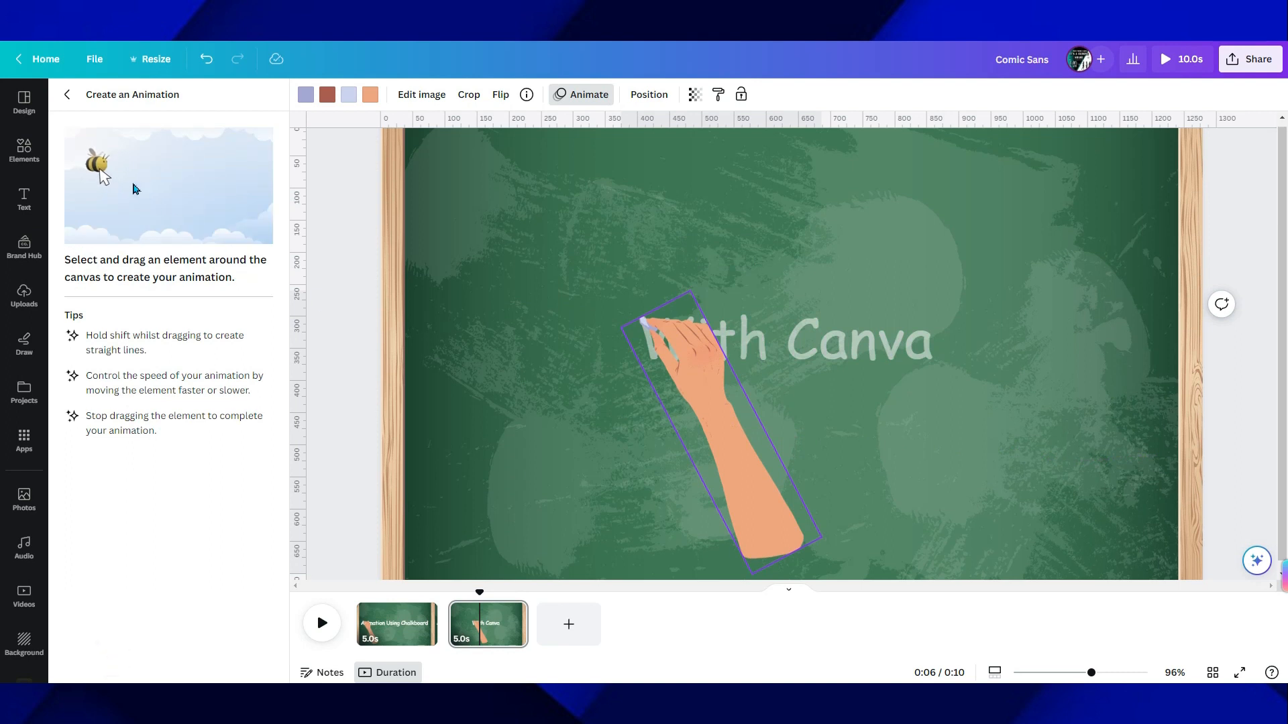
mouse_move(678, 359)
mouse_down()
mouse_move(943, 368)
mouse_move(969, 375)
mouse_move(963, 391)
mouse_up()
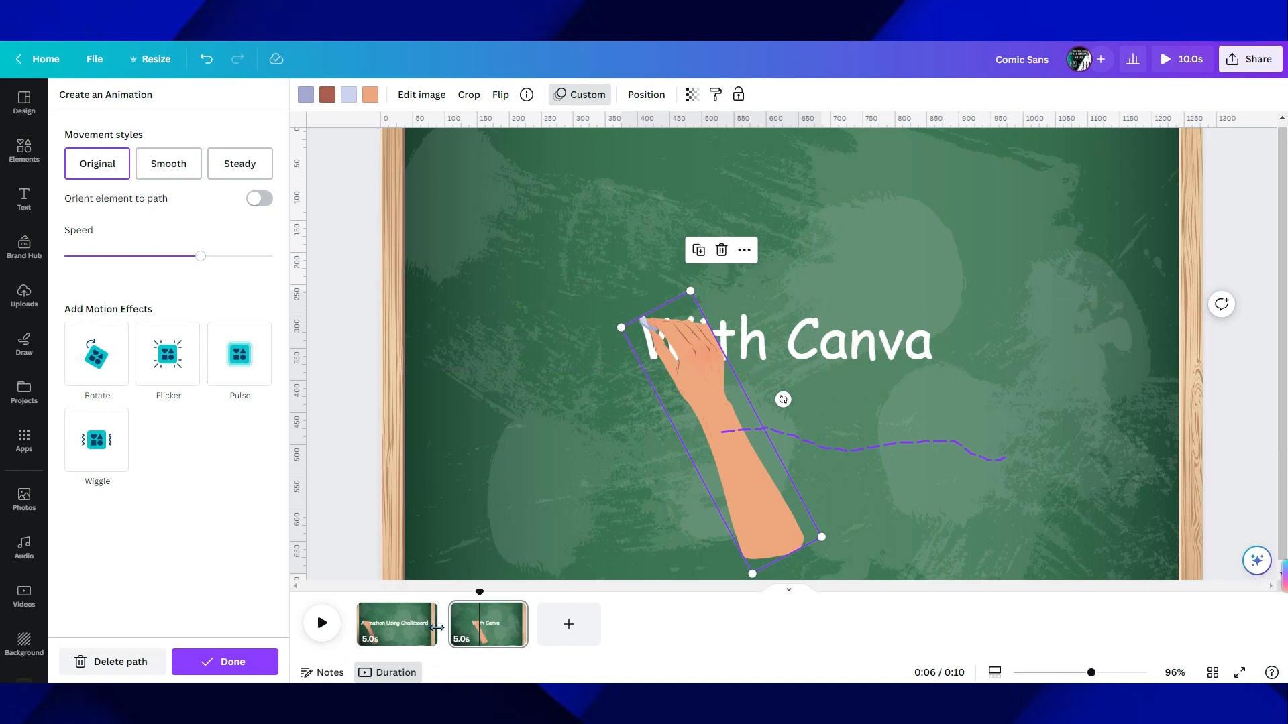
Shorten the first page's duration to 3.7 s and the second page's to 4.0 s.
drag(426, 624, 406, 625)
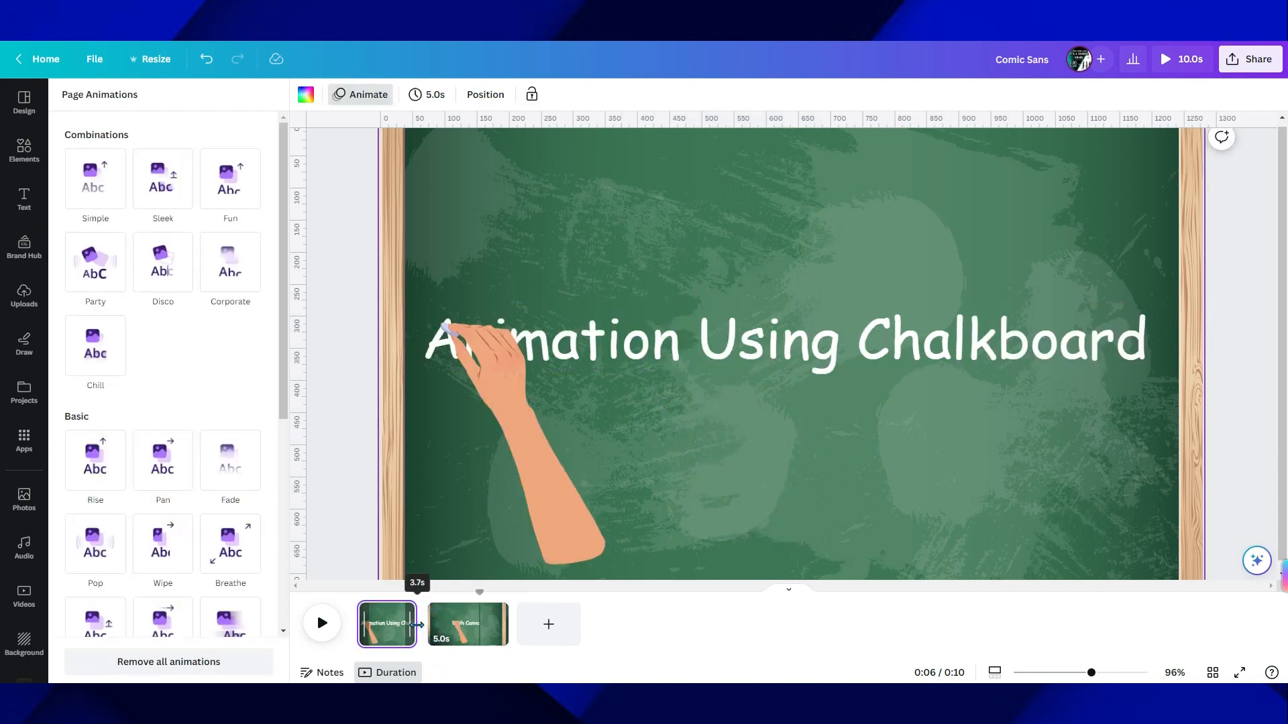
drag(487, 630, 487, 630)
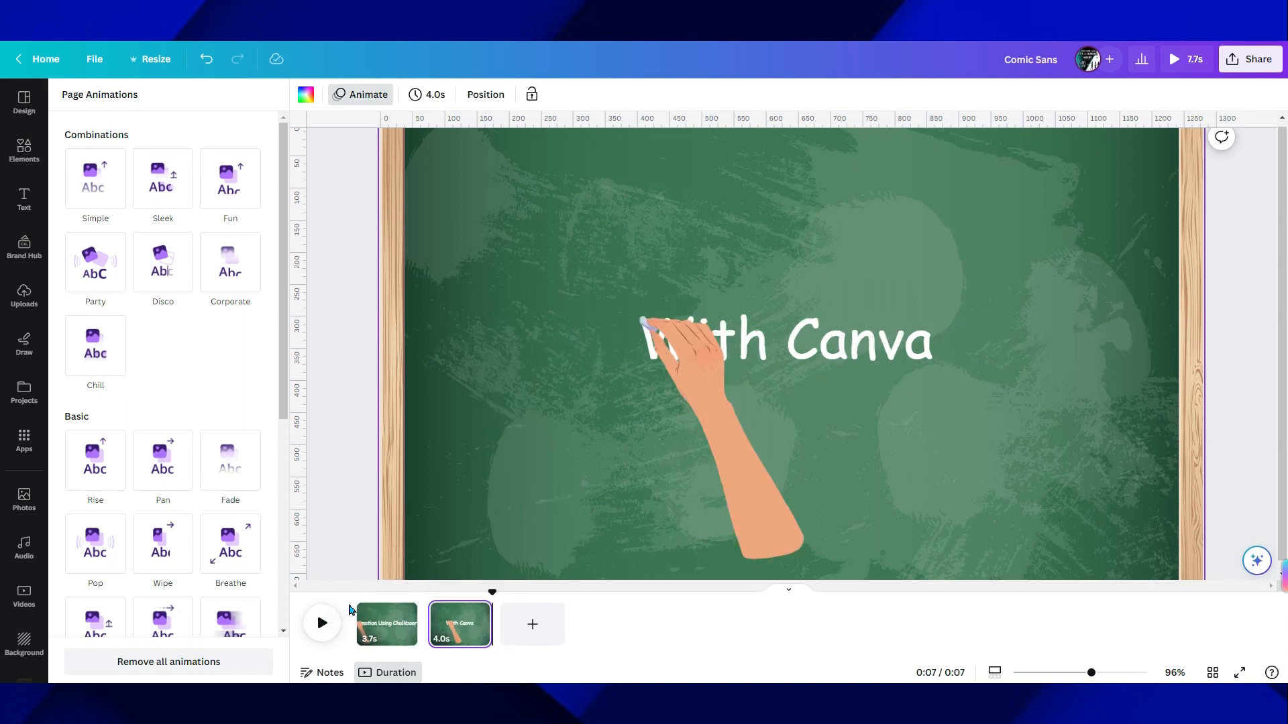
Play the two-page animation from the start to check how the hand moves in sync with both titles.
click(324, 620)
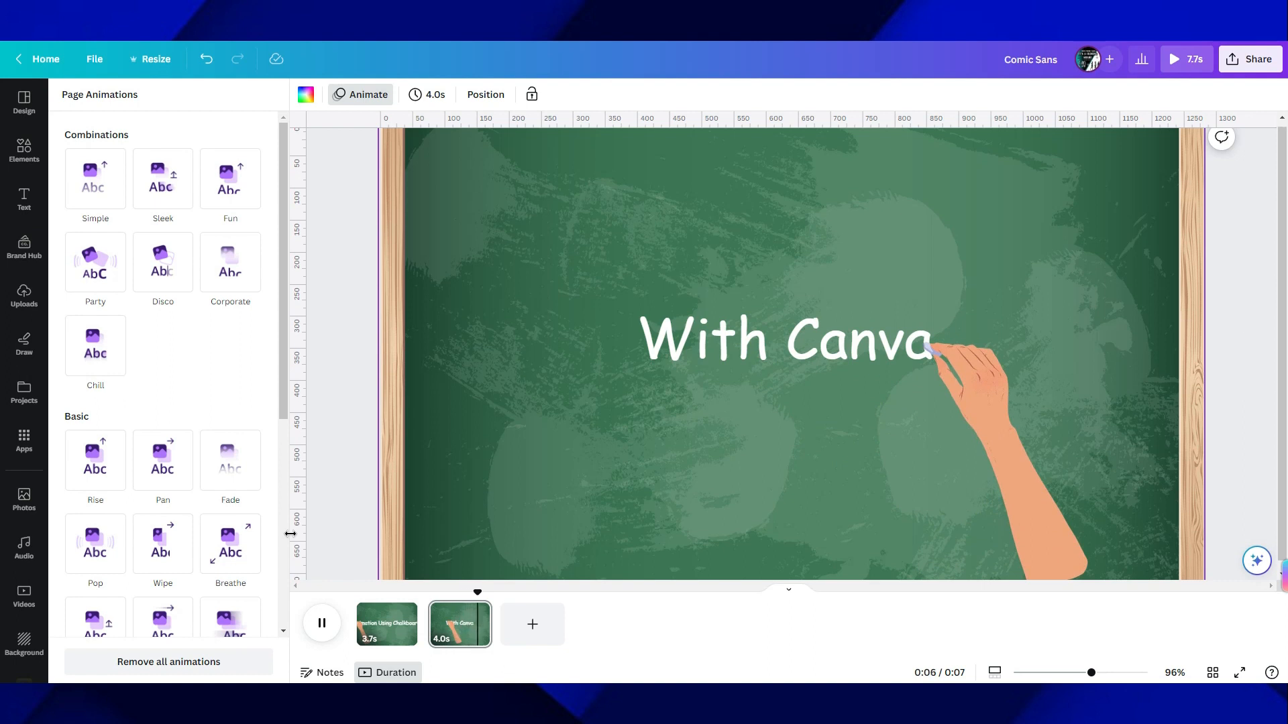
click(360, 598)
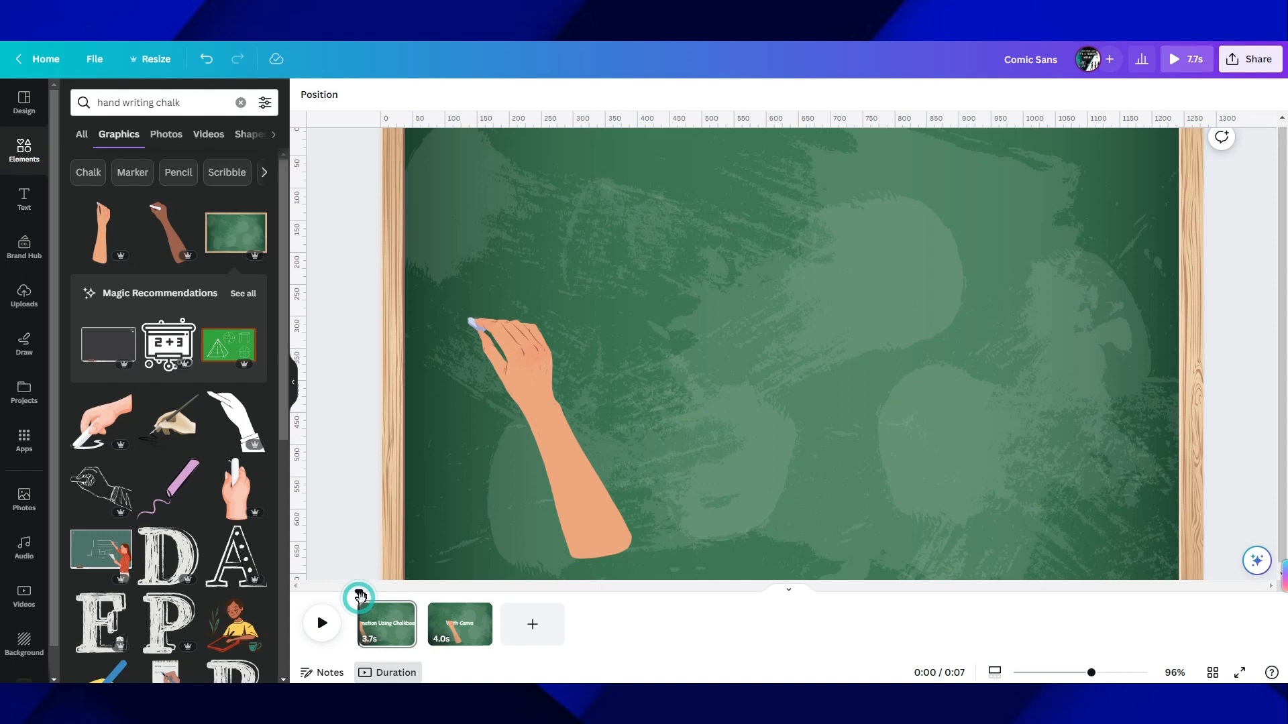
click(322, 627)
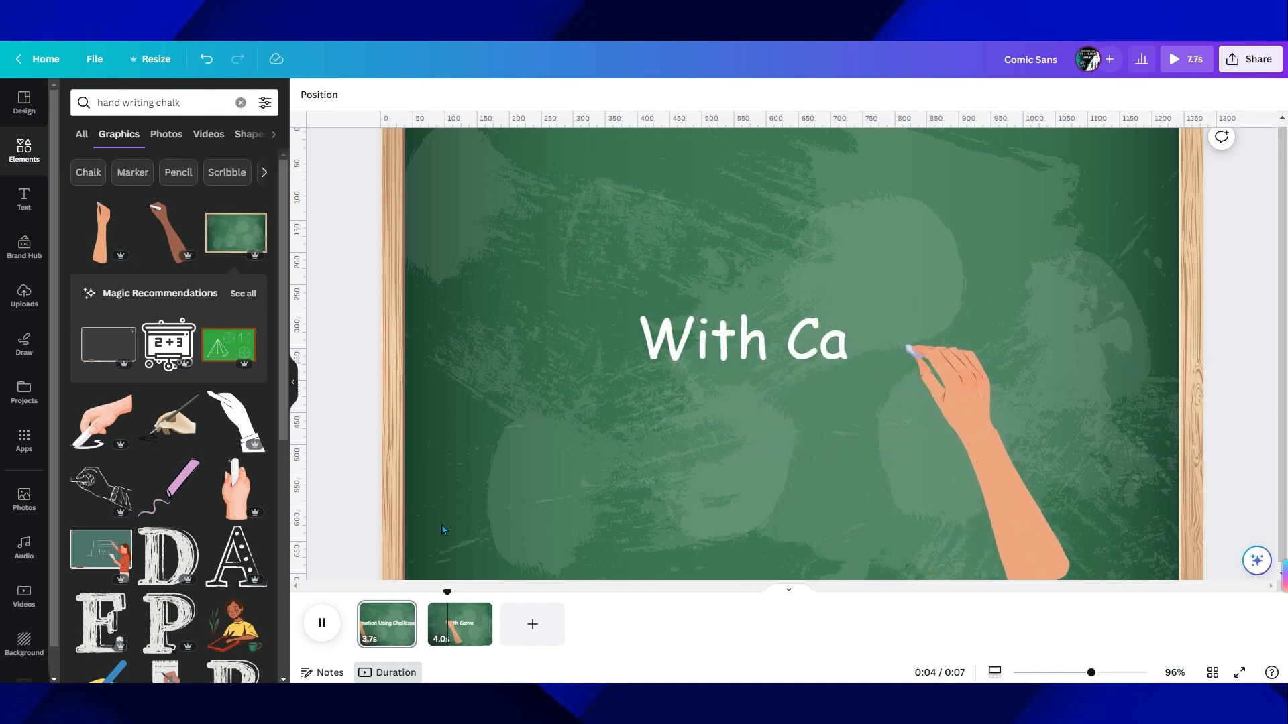
click(355, 605)
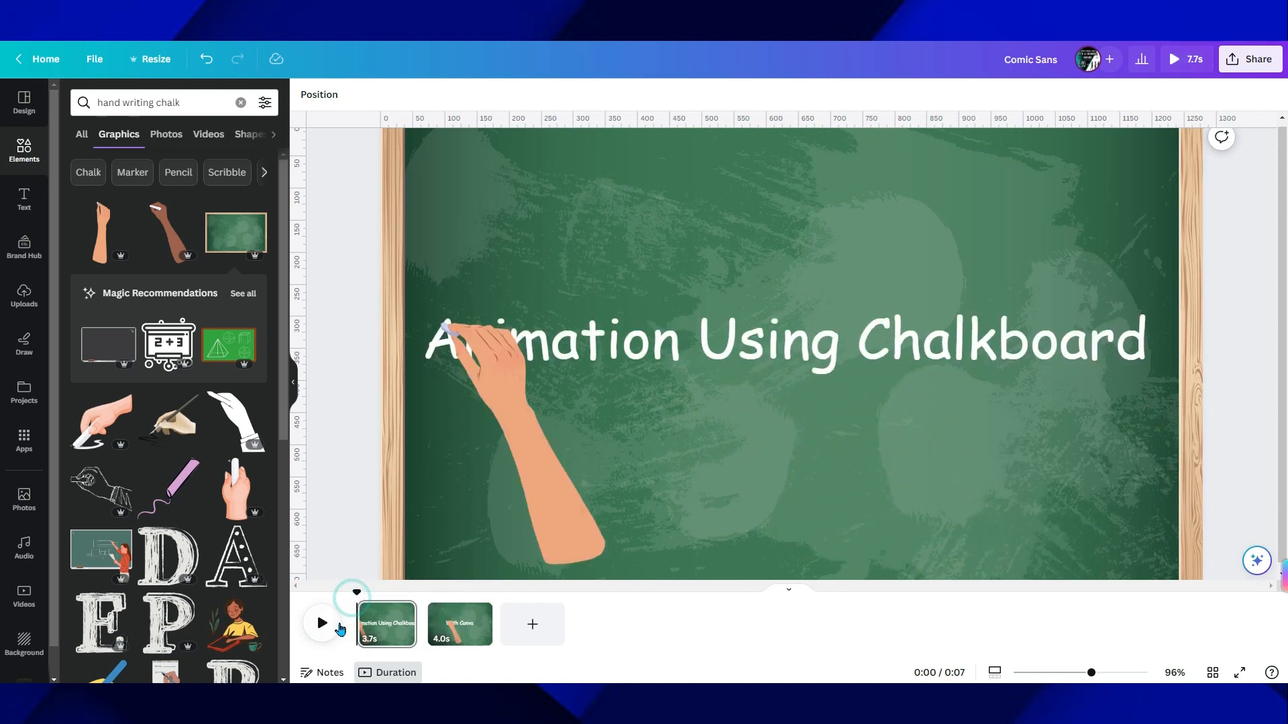
click(327, 627)
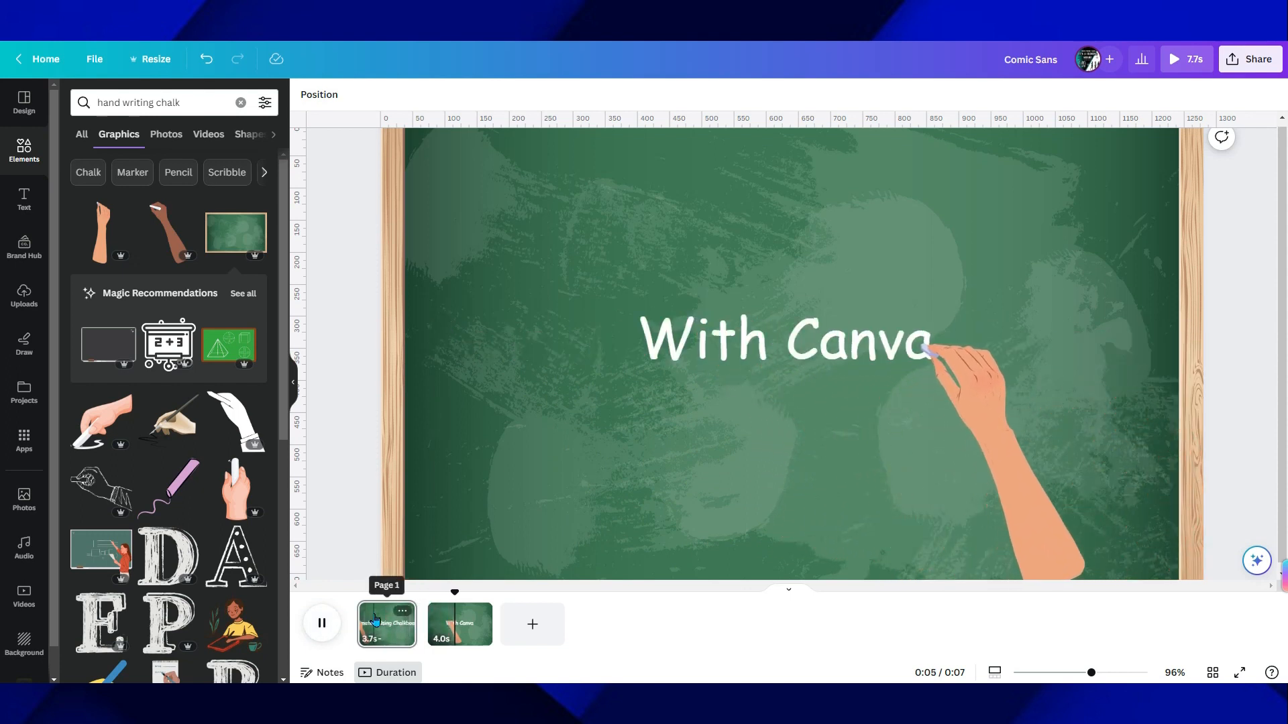
Replace the first page's forearm motion path with a new one running along "Animation Using Chalkboard".
click(399, 623)
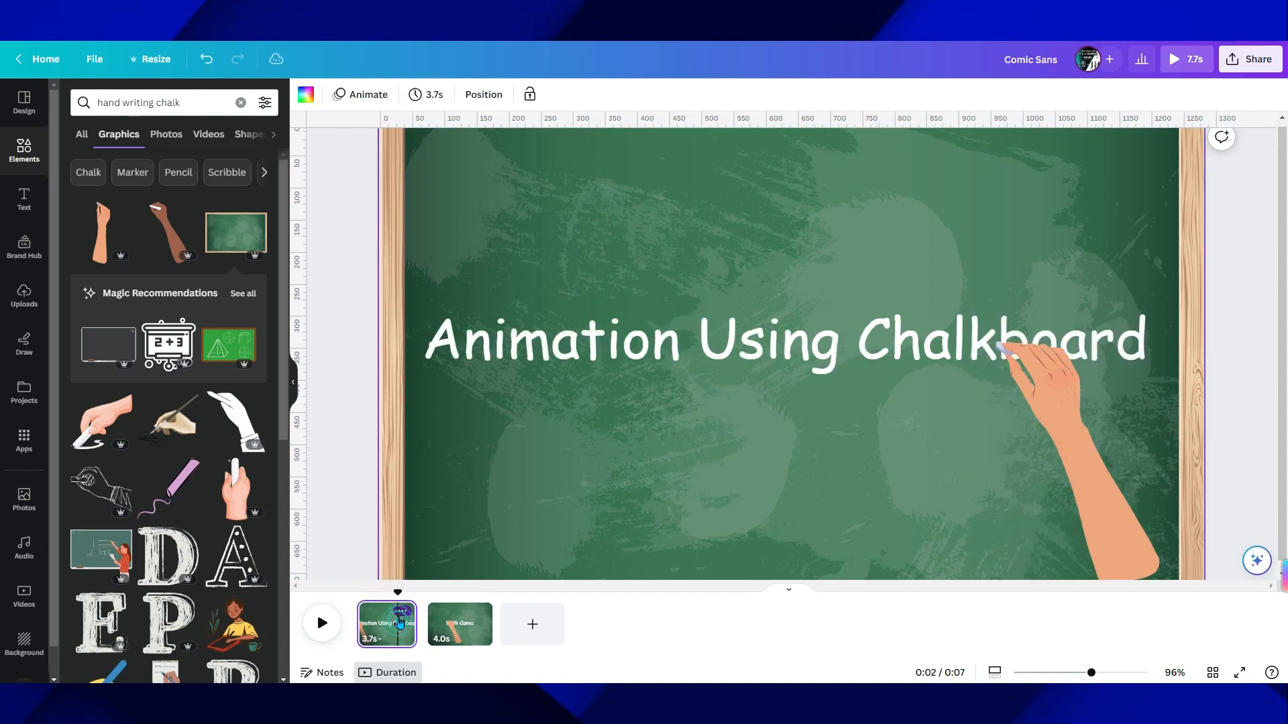
click(1062, 417)
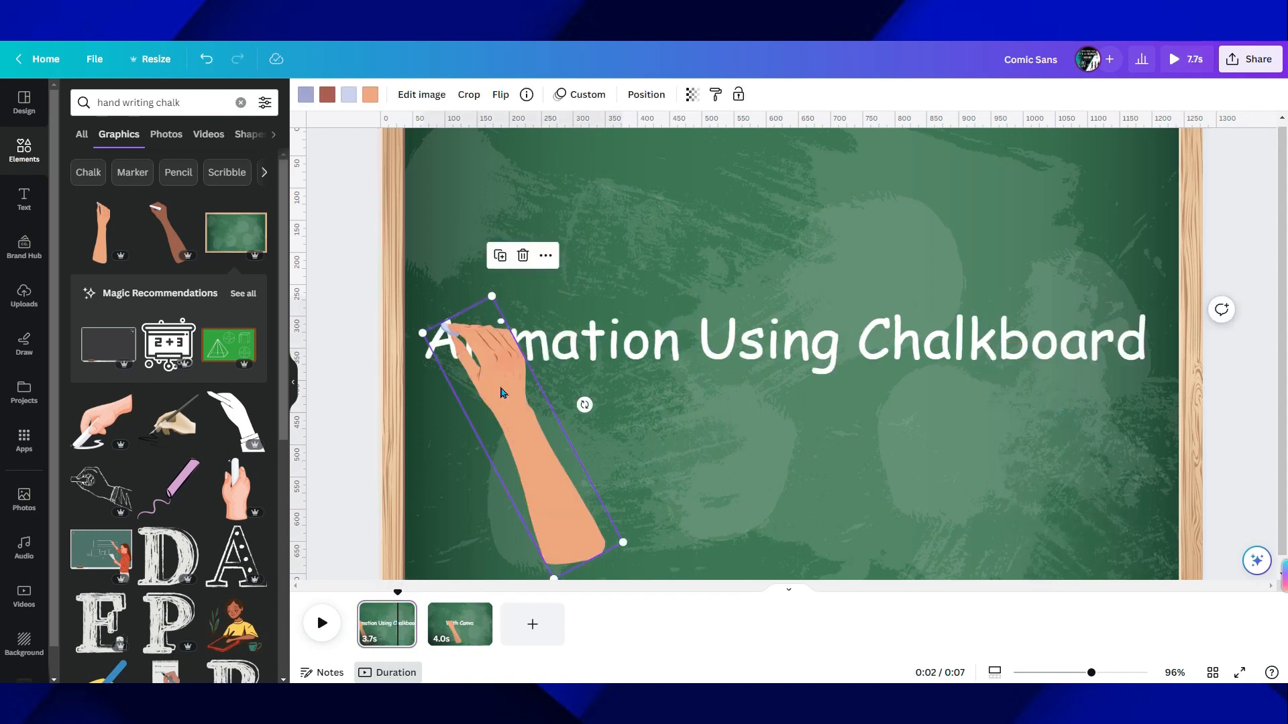
click(580, 94)
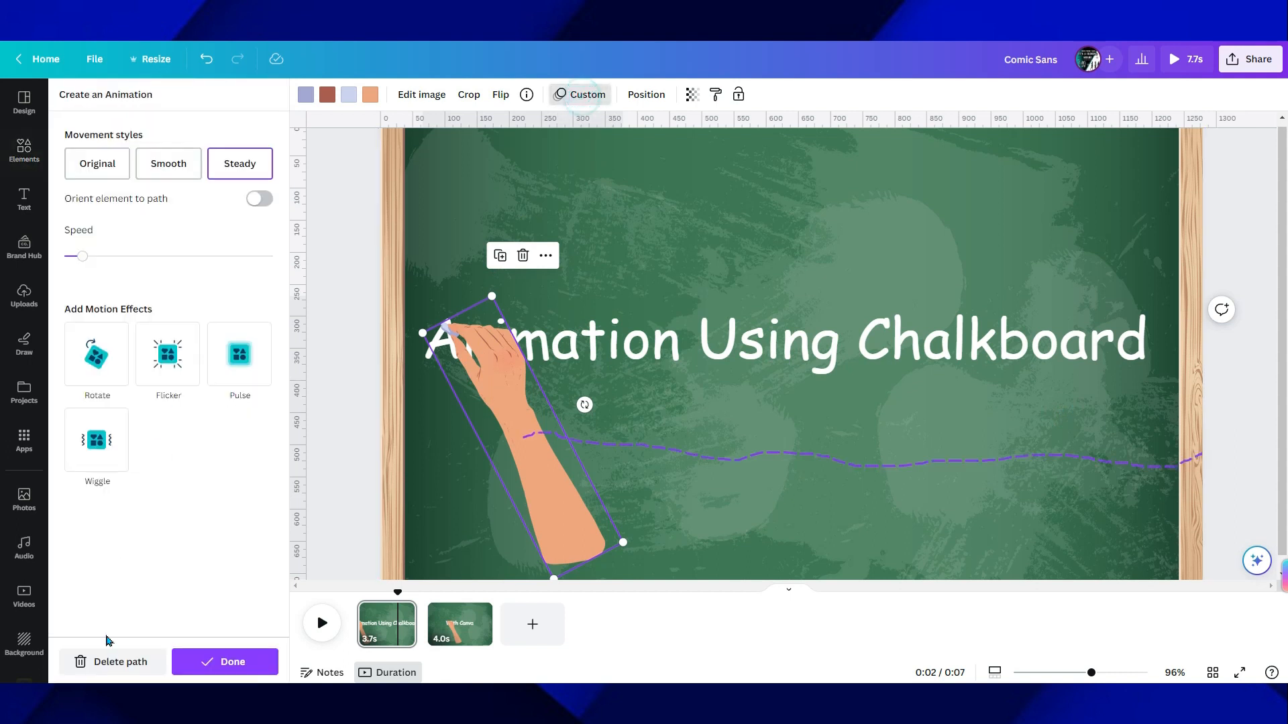
click(124, 665)
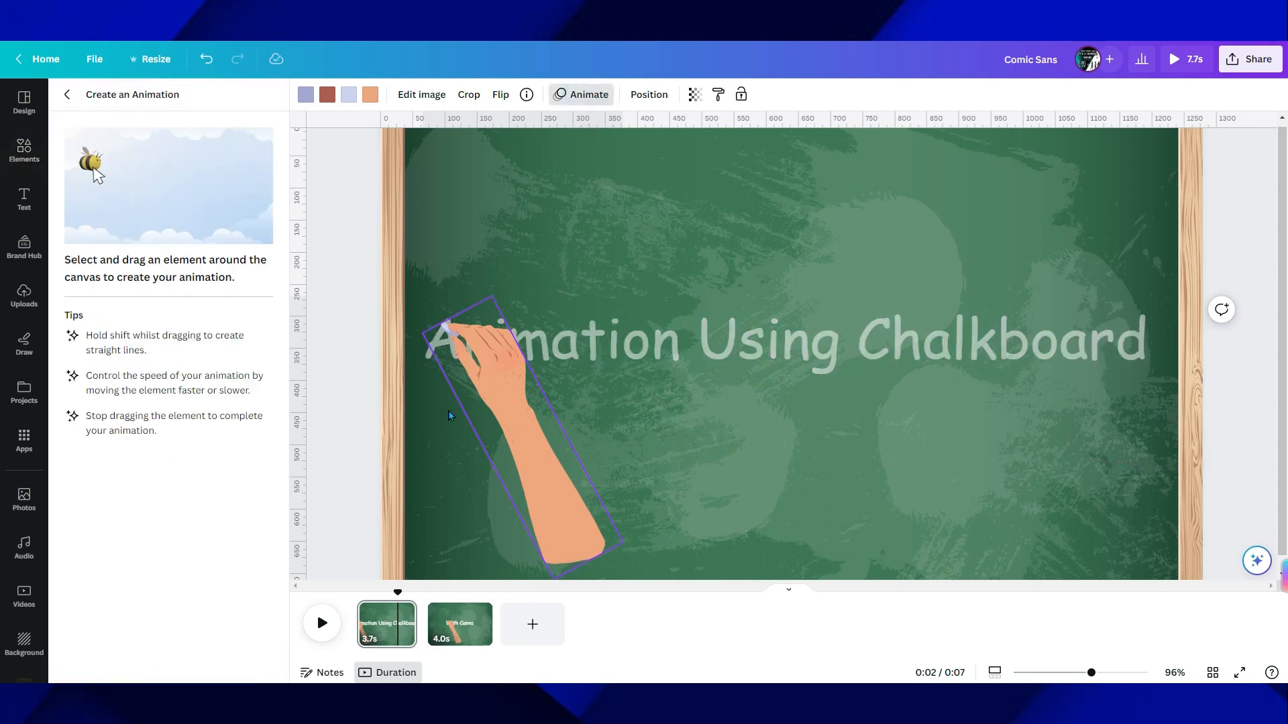
mouse_move(492, 380)
mouse_down()
mouse_move(884, 399)
mouse_move(1109, 382)
mouse_move(1187, 399)
mouse_up()
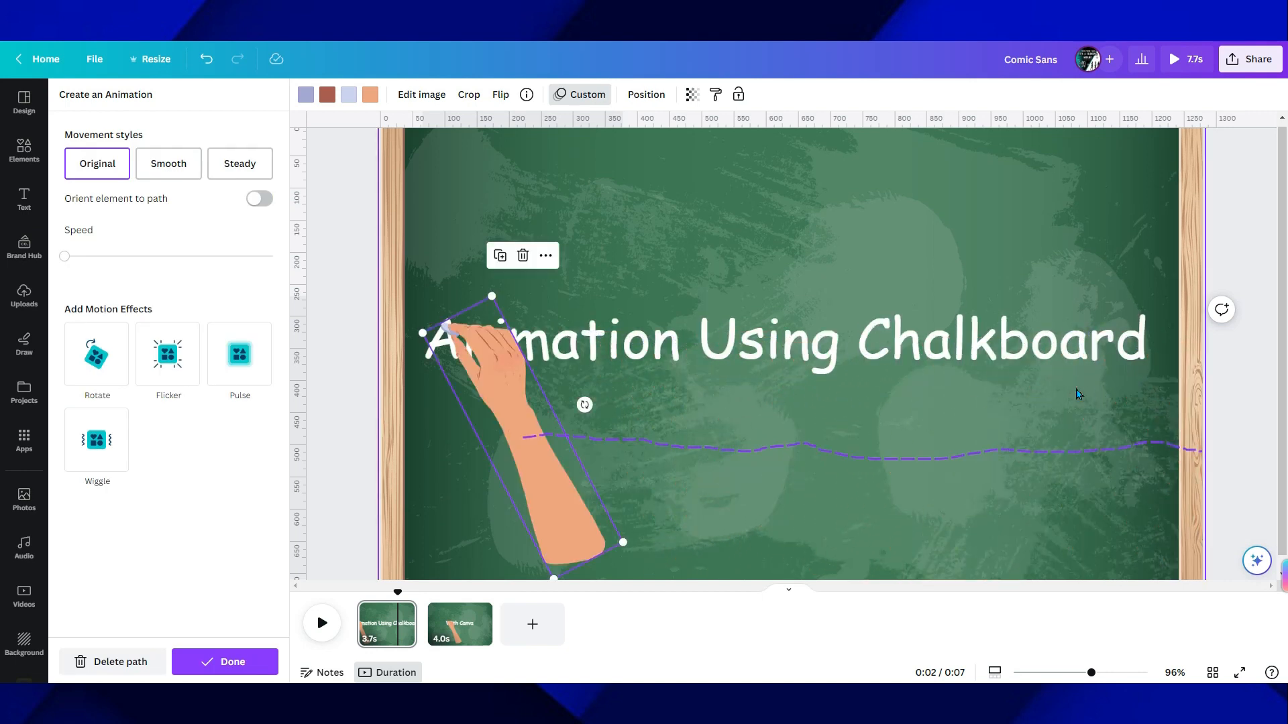
Delete and redraw the first page's forearm path along the title twice to try for a better-paced movement.
click(127, 661)
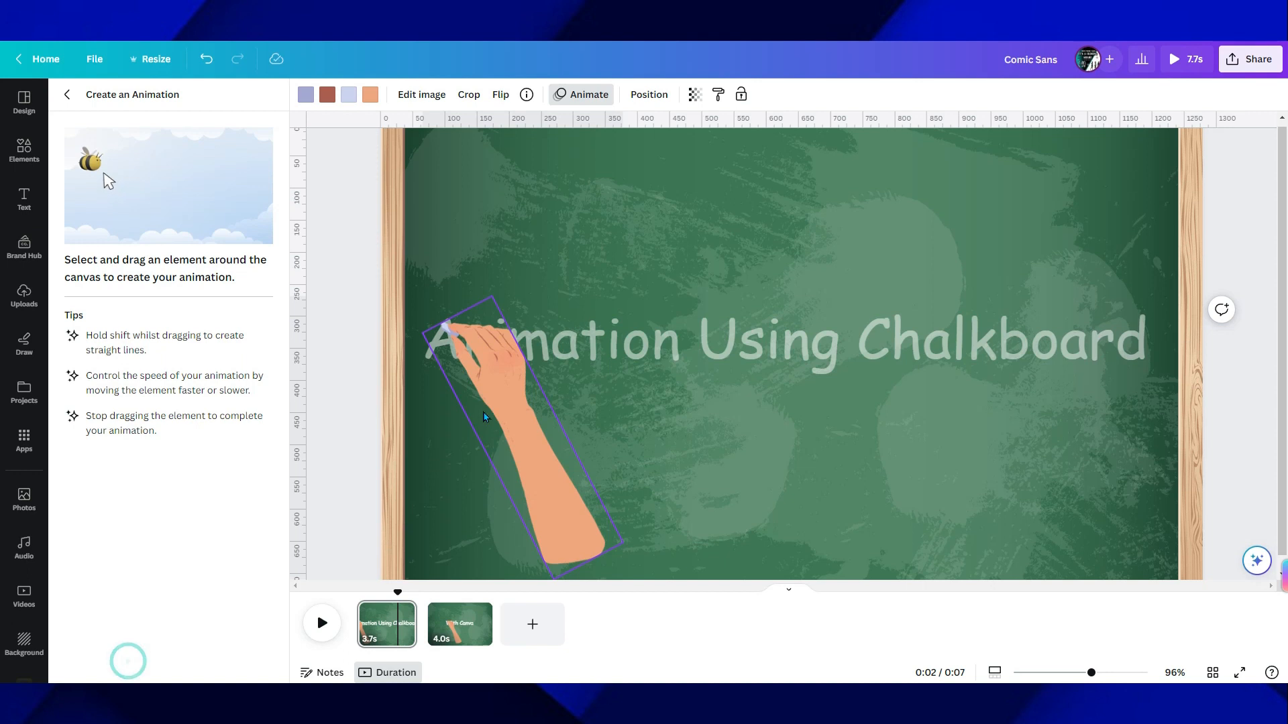
mouse_move(510, 390)
mouse_down()
mouse_move(706, 398)
mouse_move(1042, 406)
mouse_move(1117, 393)
mouse_move(1204, 407)
mouse_up()
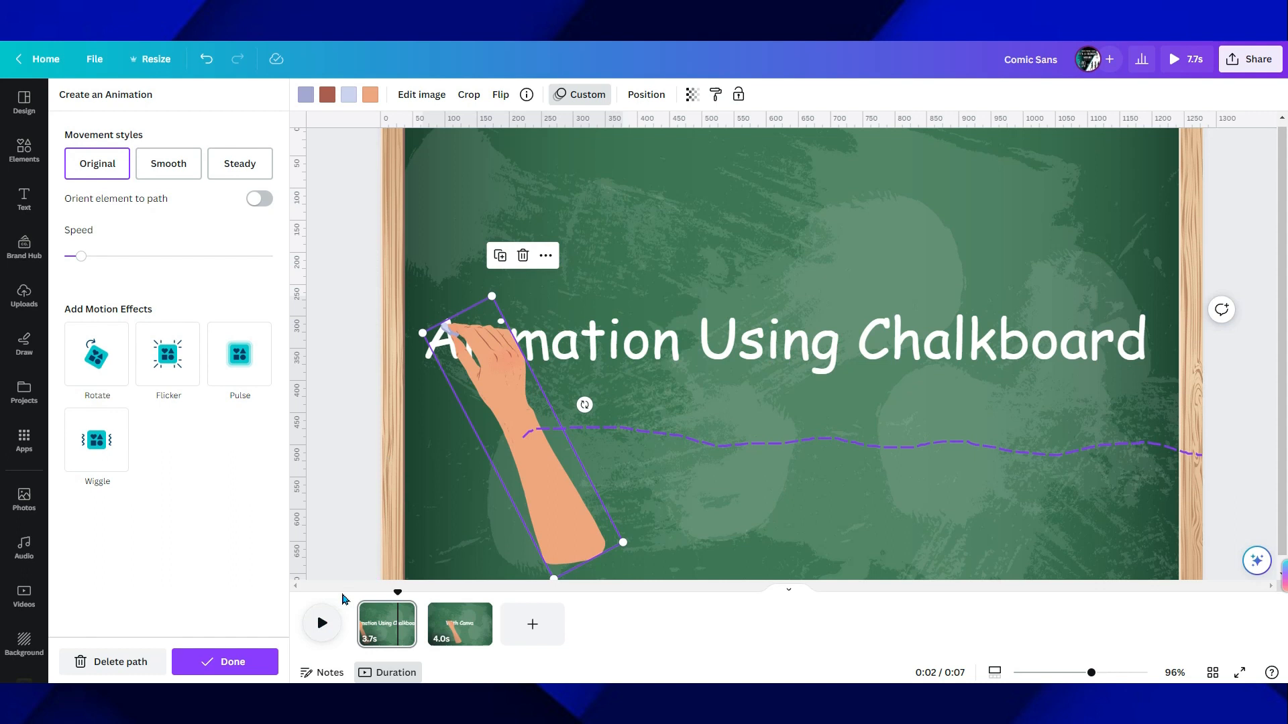
click(127, 661)
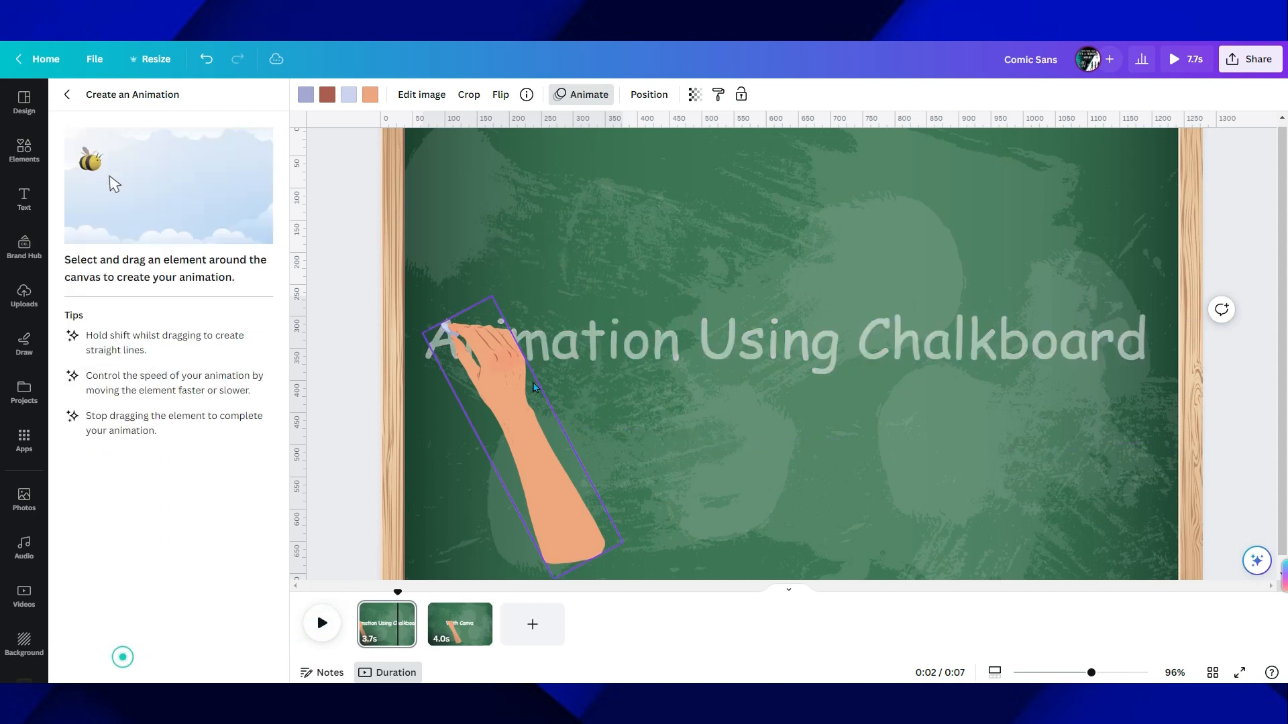
mouse_move(507, 406)
mouse_down()
mouse_move(552, 387)
mouse_move(764, 427)
mouse_move(835, 415)
mouse_move(1064, 431)
mouse_move(1187, 419)
mouse_up()
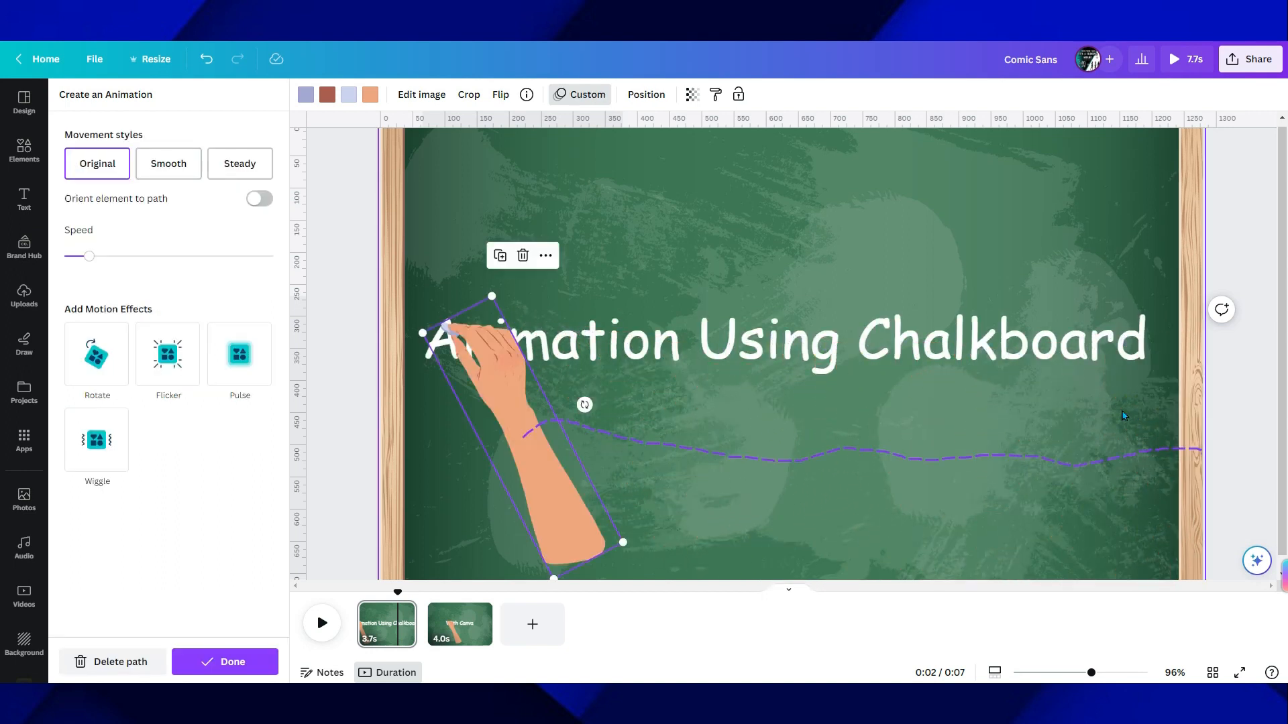
Check the first page's opening frame, replace the forearm's path with a straighter one across the full title, and play the animation.
click(361, 608)
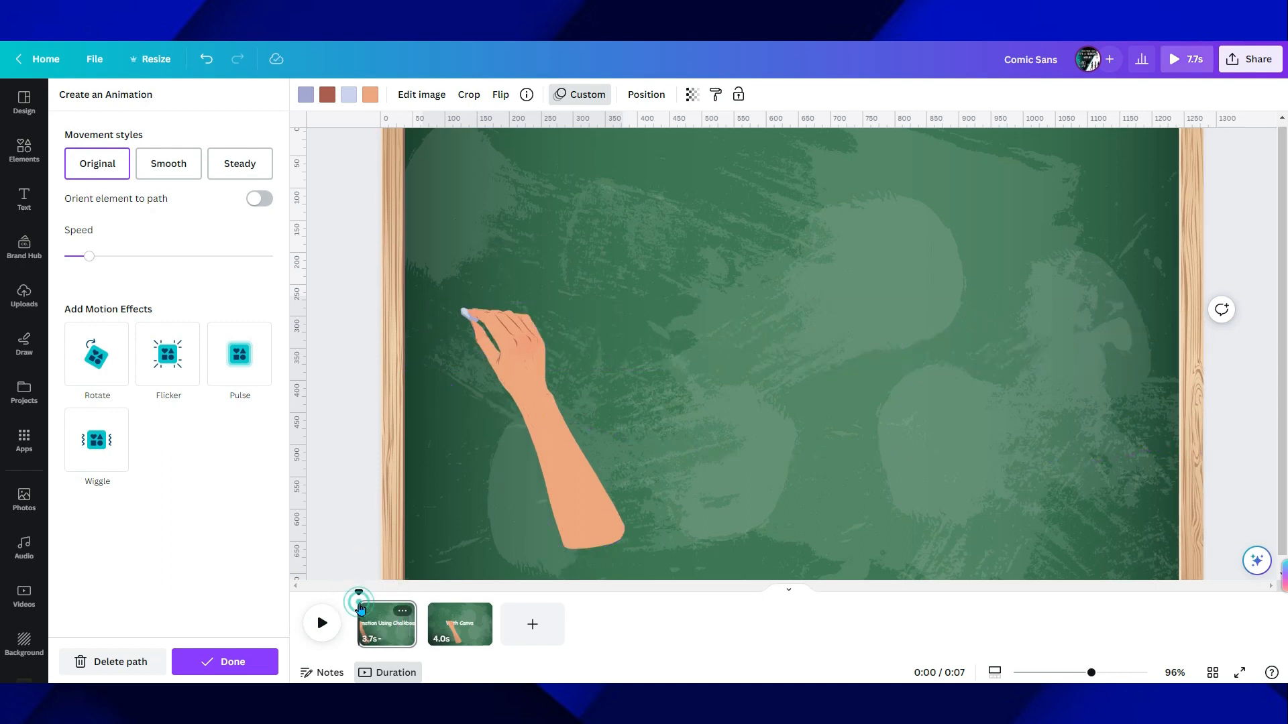
click(524, 428)
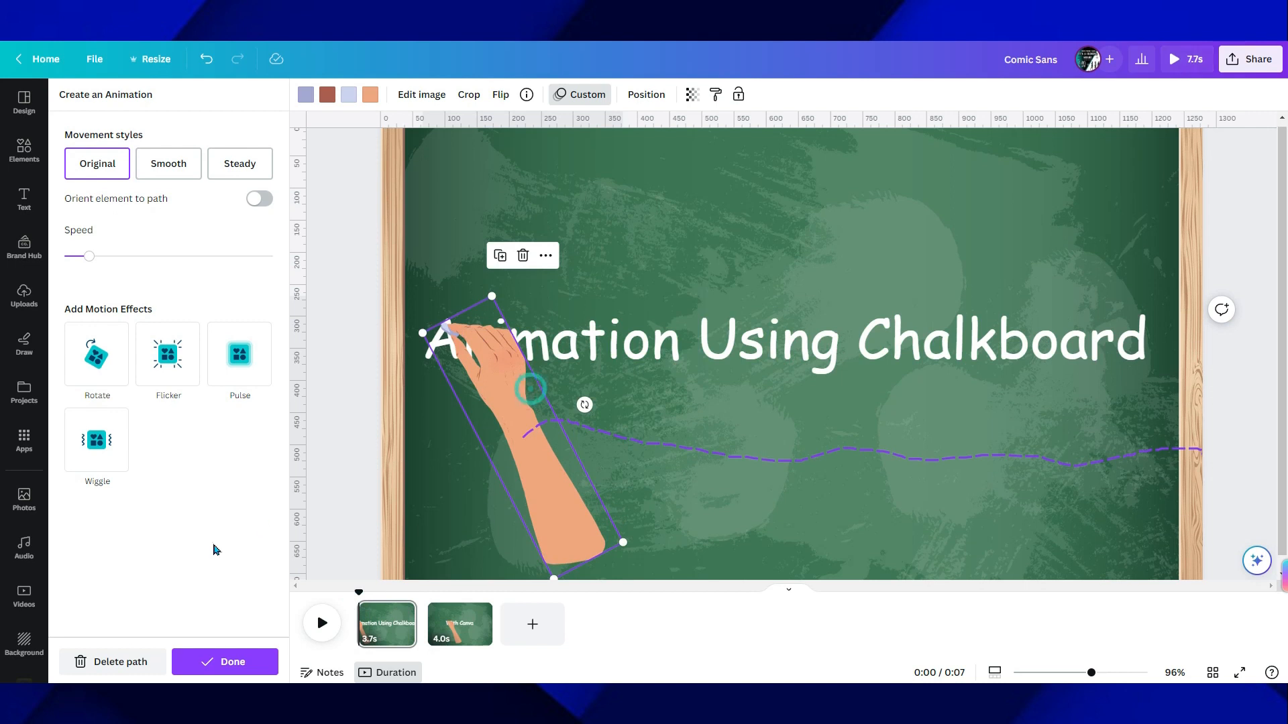
click(115, 661)
drag(509, 401, 1206, 419)
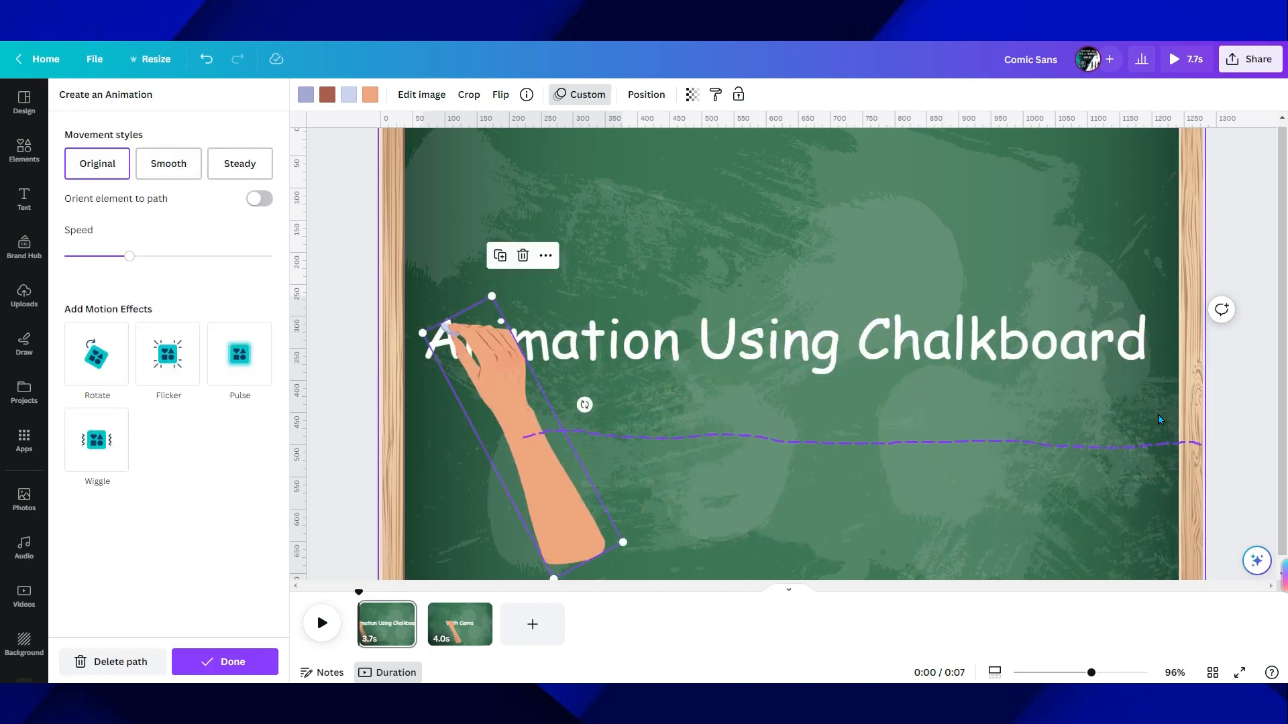
click(322, 624)
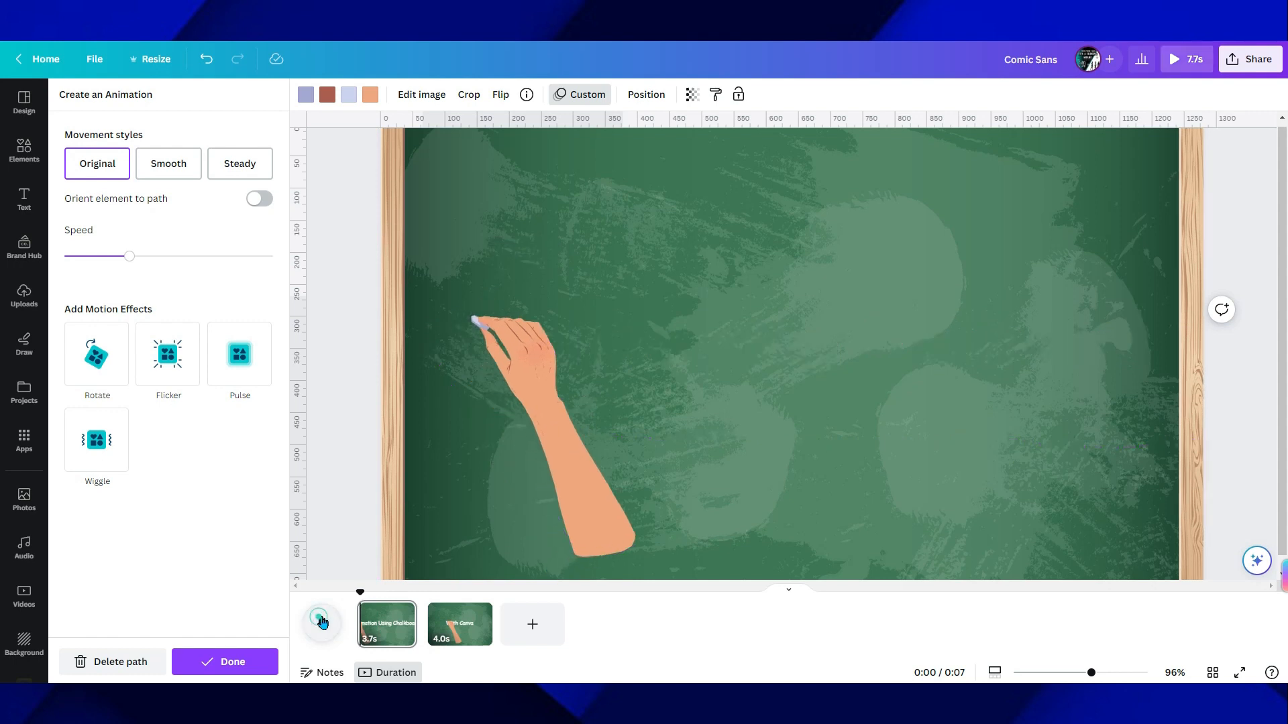